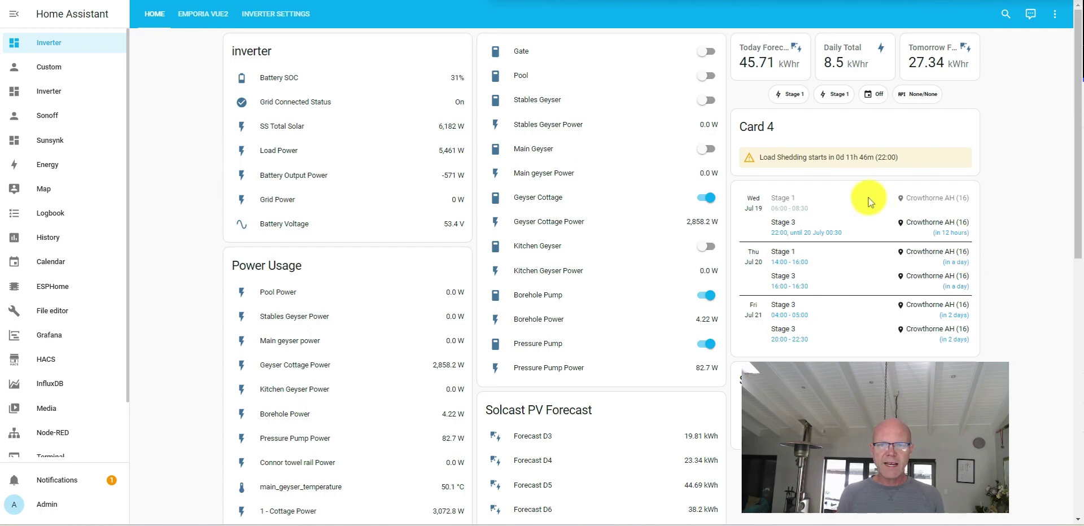
- In the Inverter Settings view, test the load shedding automation by setting Test Load Shedding Level to Stage 1 and then Stage 2
click(285, 12)
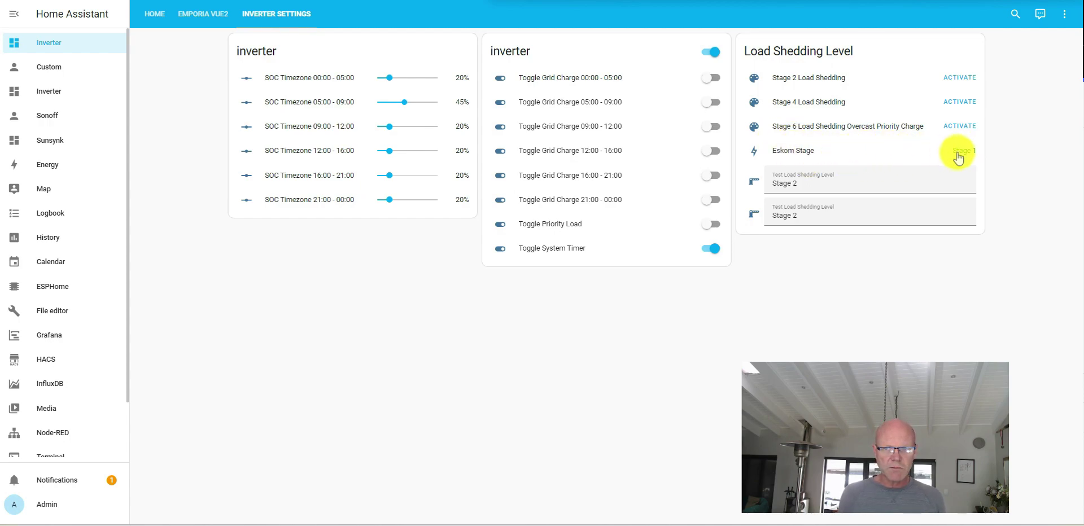
click(828, 186)
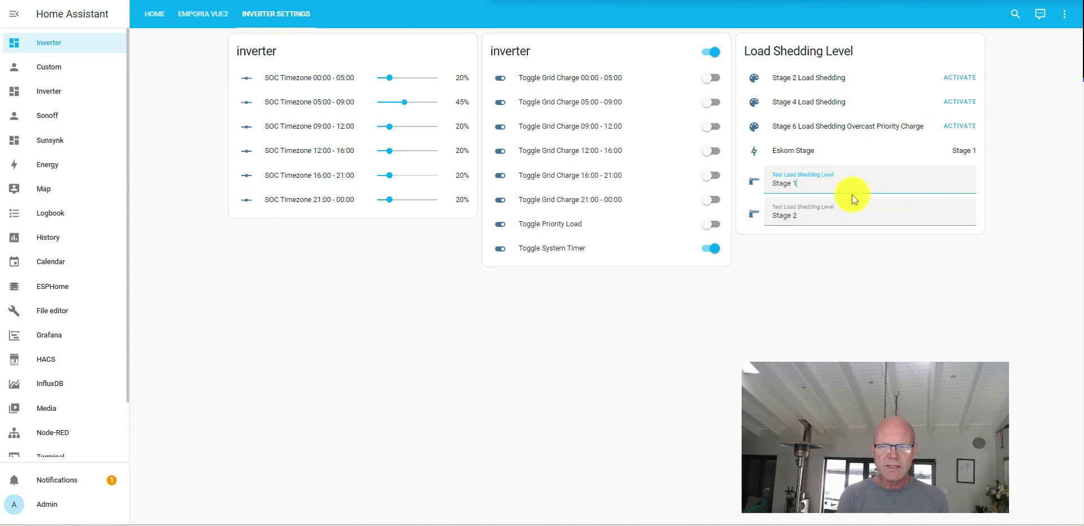
key(Return)
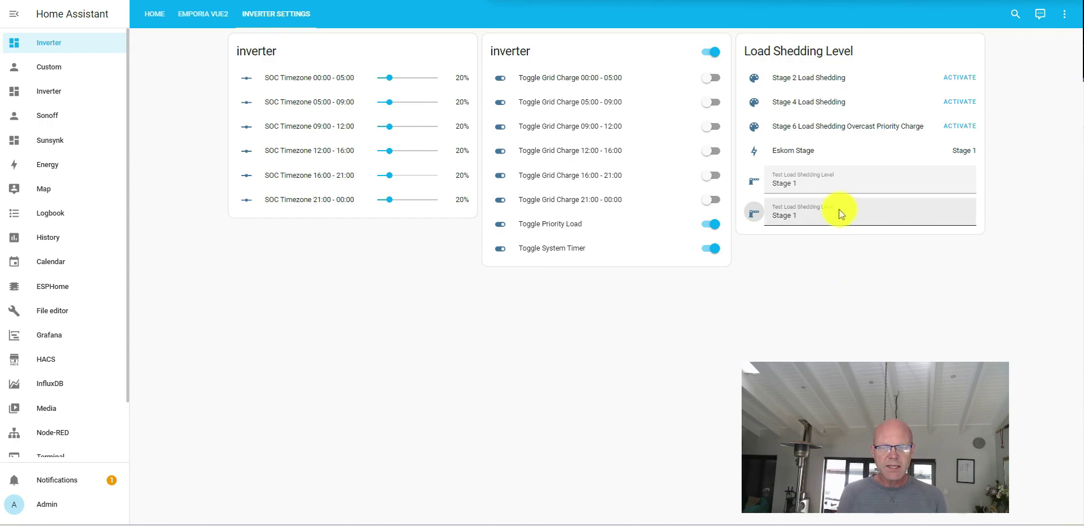
click(826, 185)
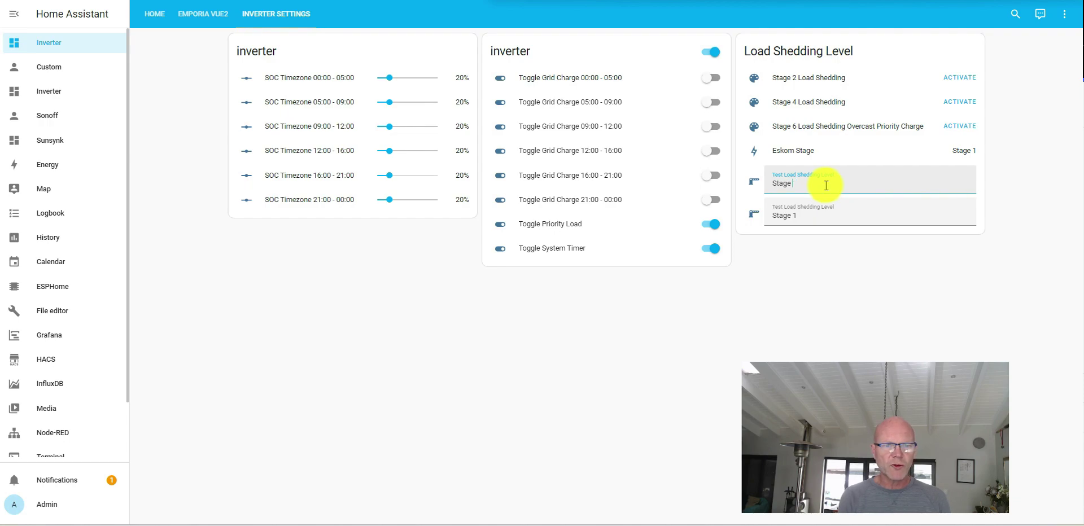
key(Return)
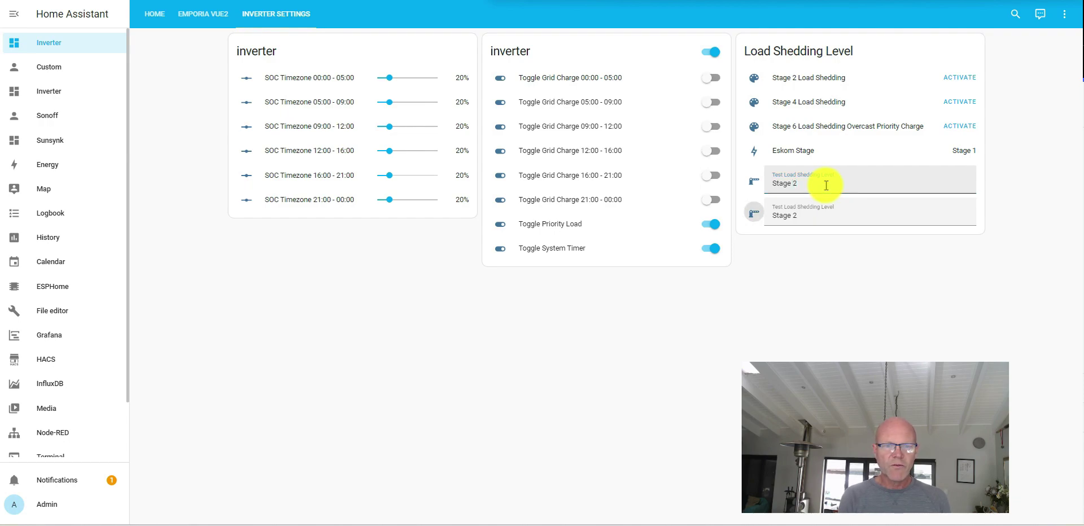
- Test the higher levels by setting Test Load Shedding Level to Stage 4 and then Stage 6
click(826, 185)
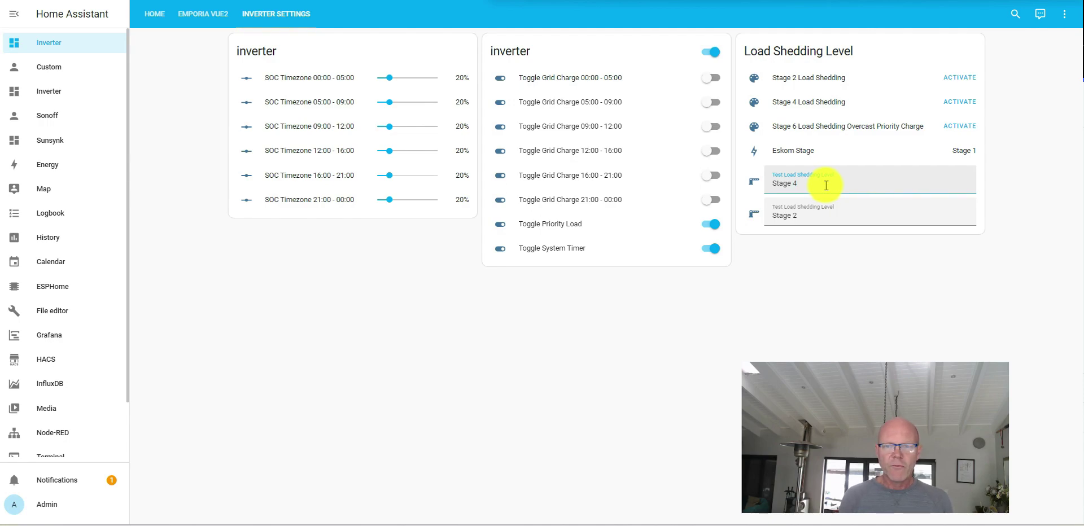
key(Return)
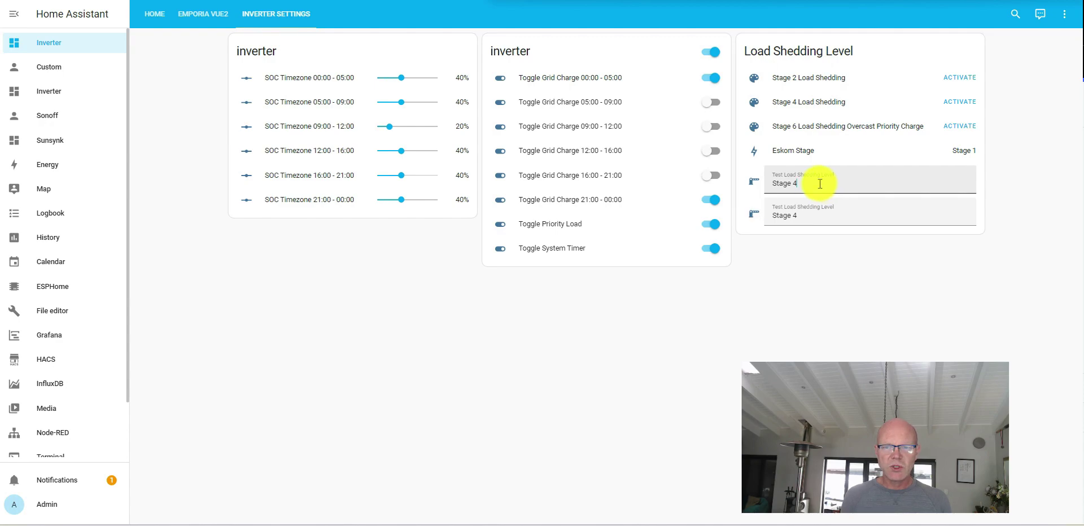
click(820, 183)
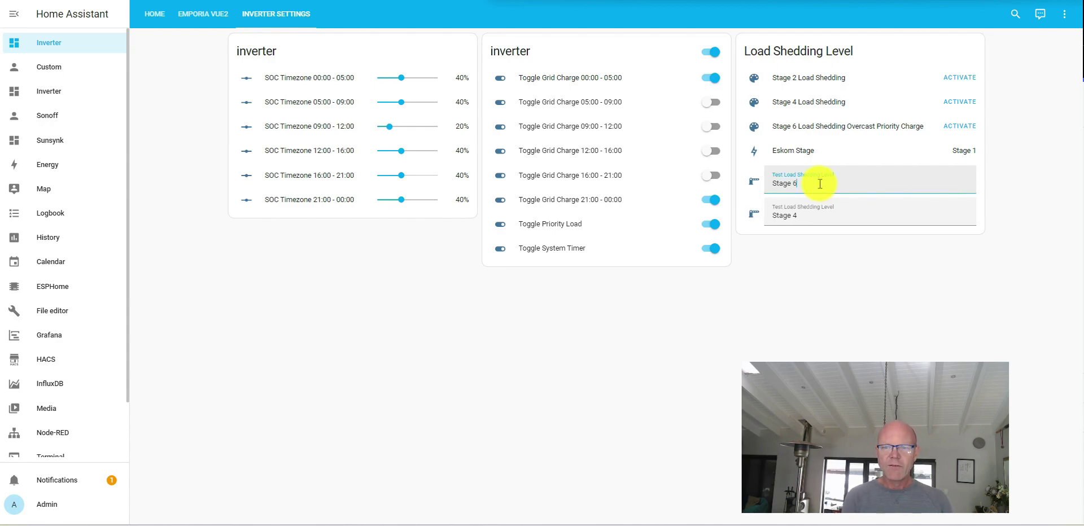
key(Return)
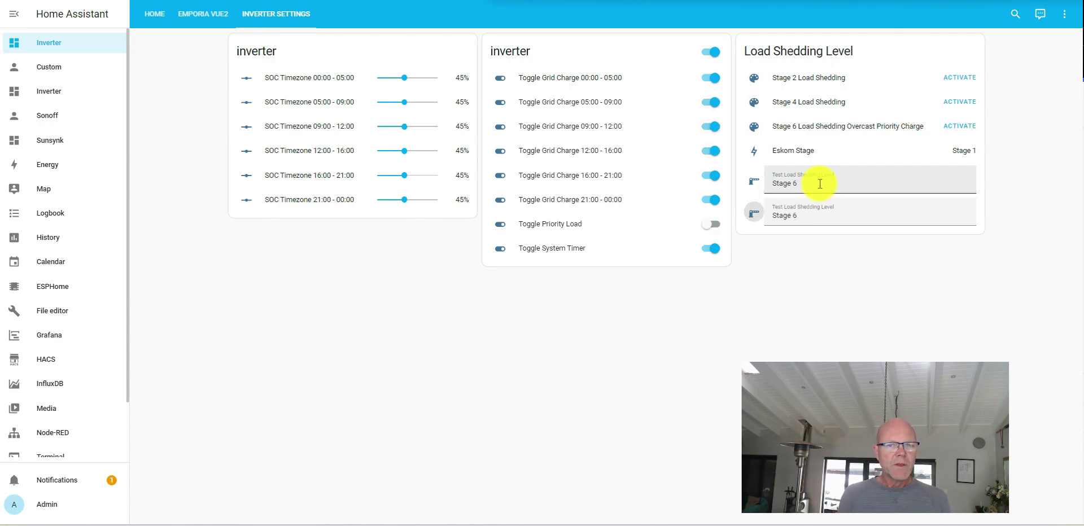
- Return Test Load Shedding Level to Stage 2
click(820, 185)
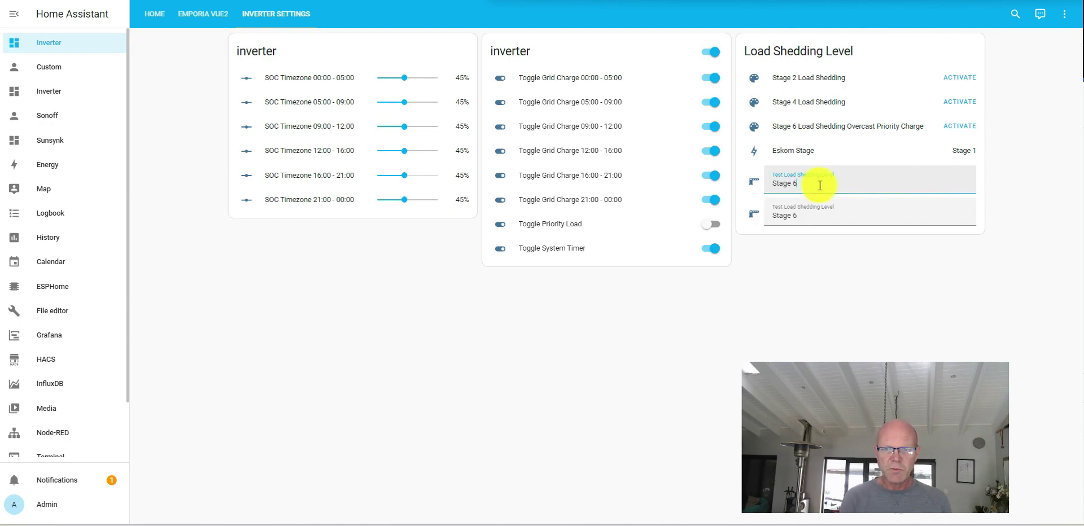
text(2)
key(Return)
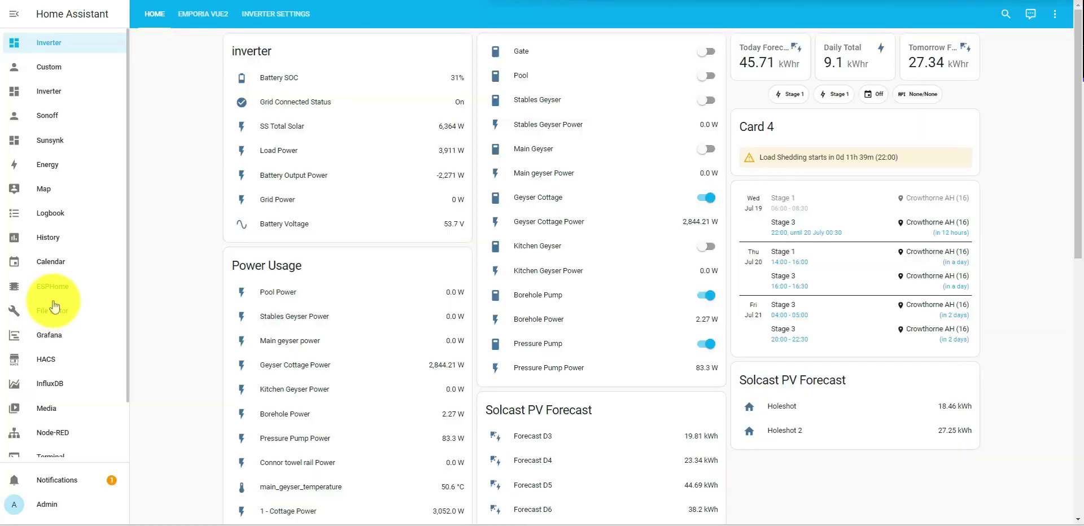
- Review the Inverter Settings view, and open the list of helpers under Devices & Services
scroll(55, 308, down, 2)
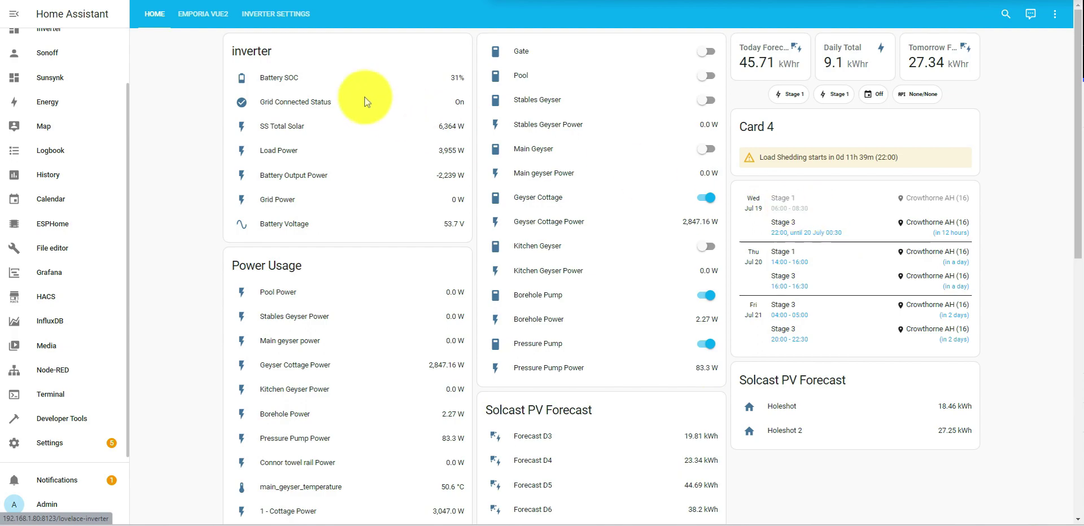
click(287, 23)
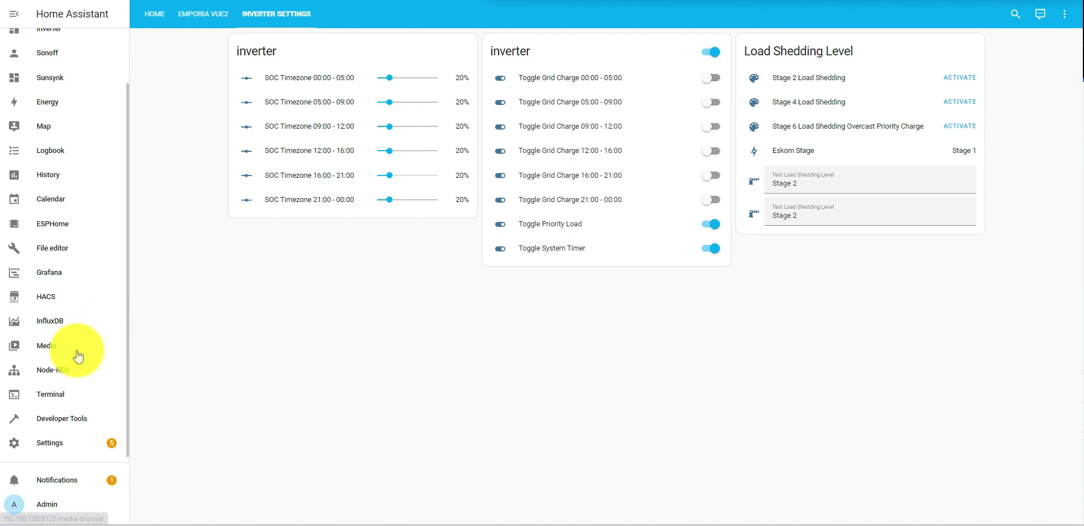
click(66, 445)
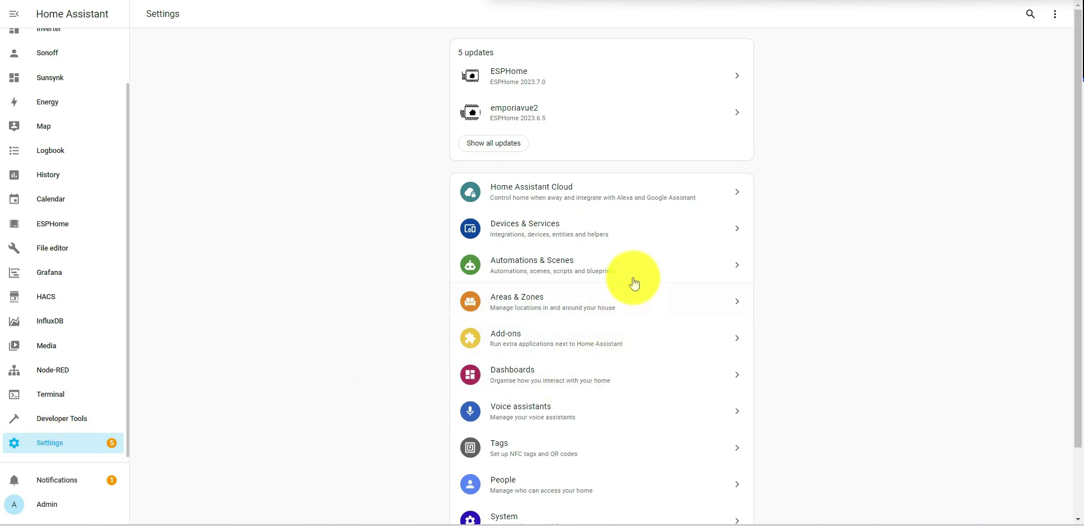
click(595, 226)
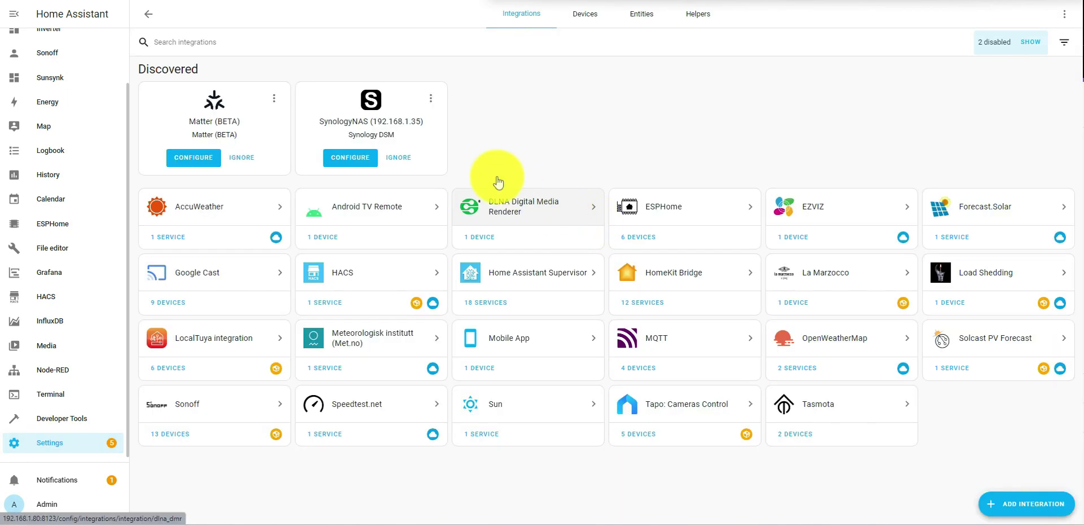
click(698, 14)
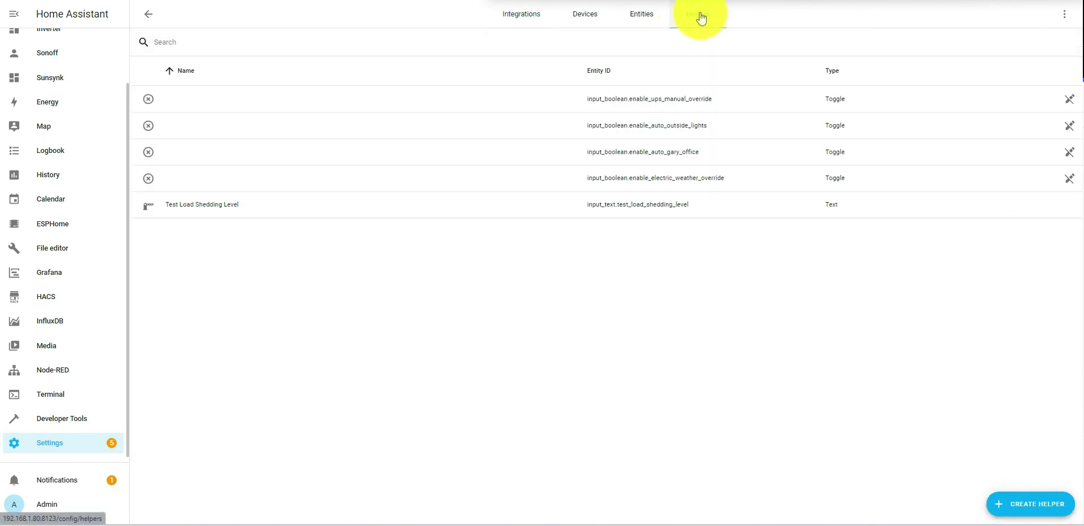
- Create a text helper named Test Eskom Level with minimum length 6 and maximum length 8, and view its details
click(1042, 505)
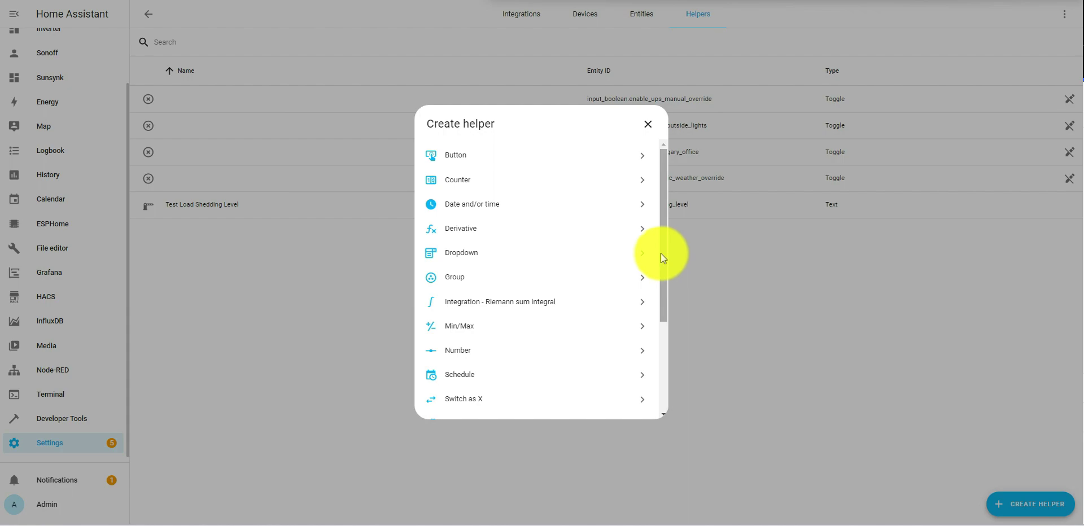
drag(661, 253, 671, 307)
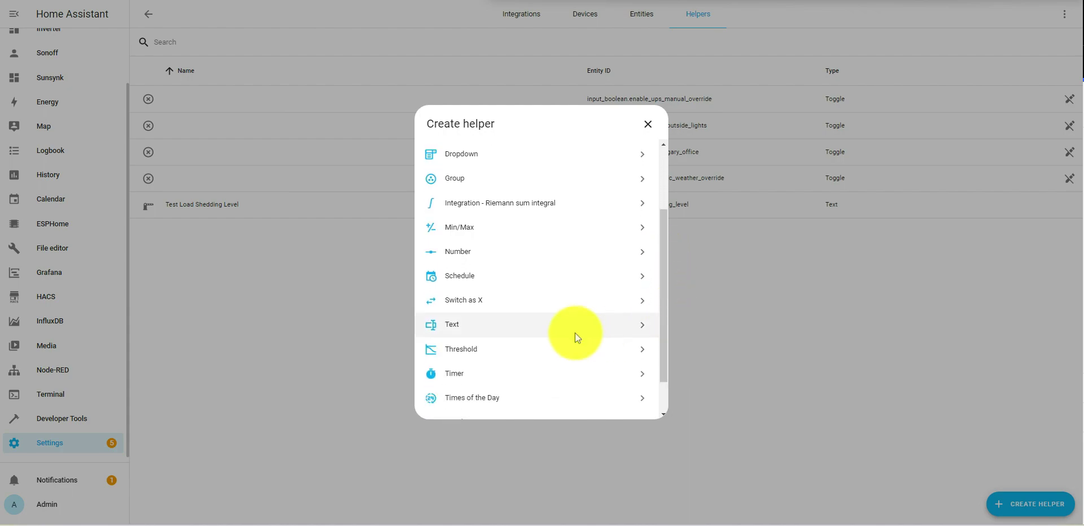
click(480, 326)
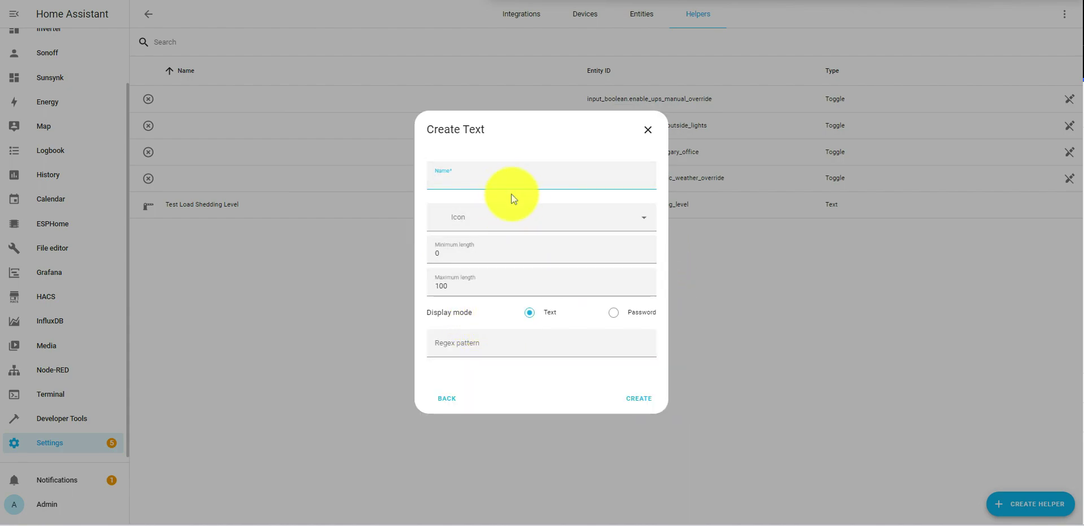
text(Test Eskom Level)
key(Tab)
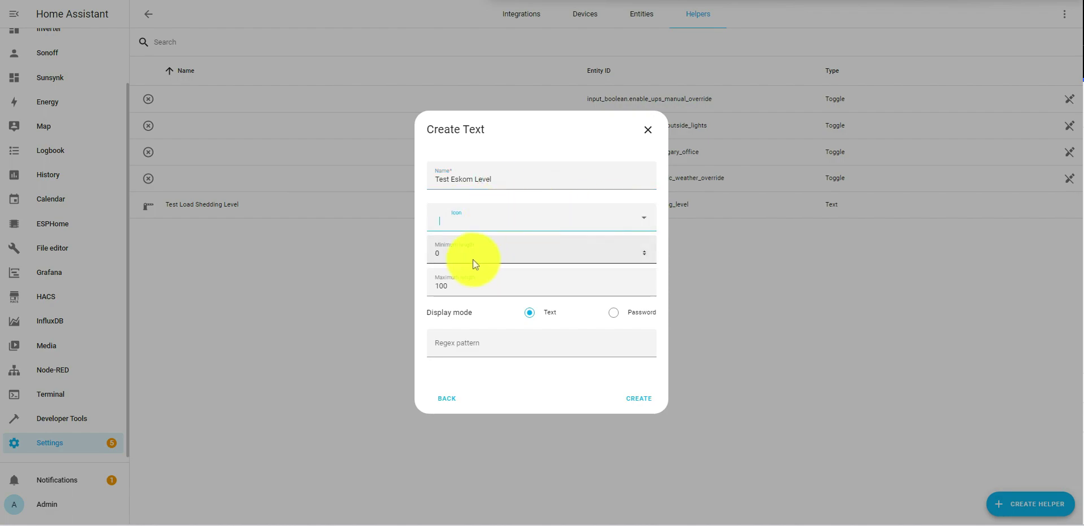
key(Tab)
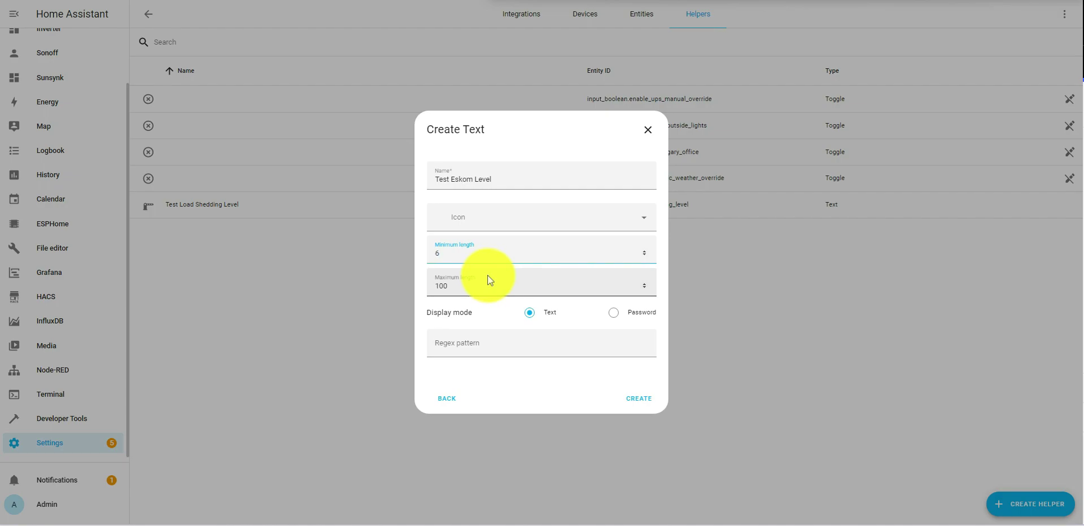
double_click(489, 280)
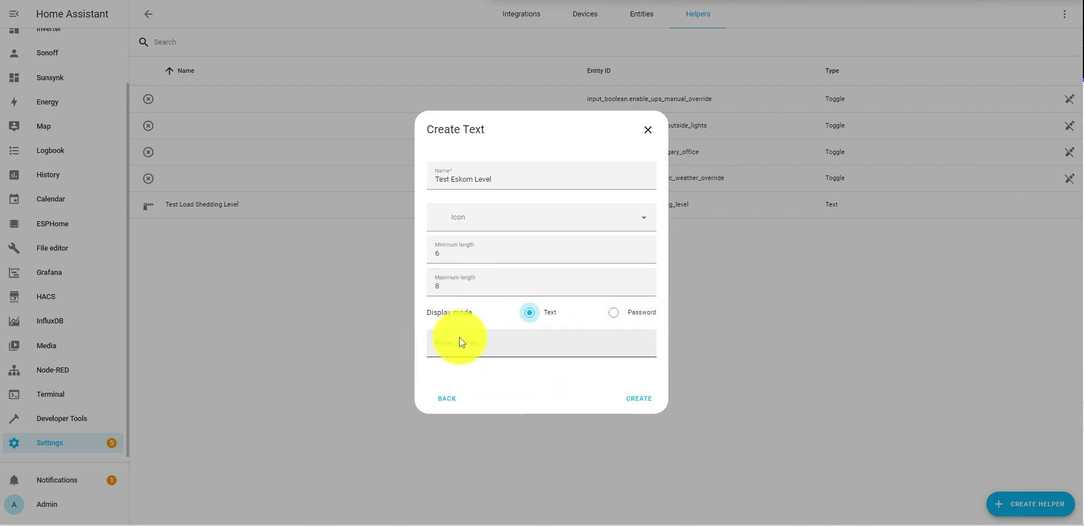
click(637, 400)
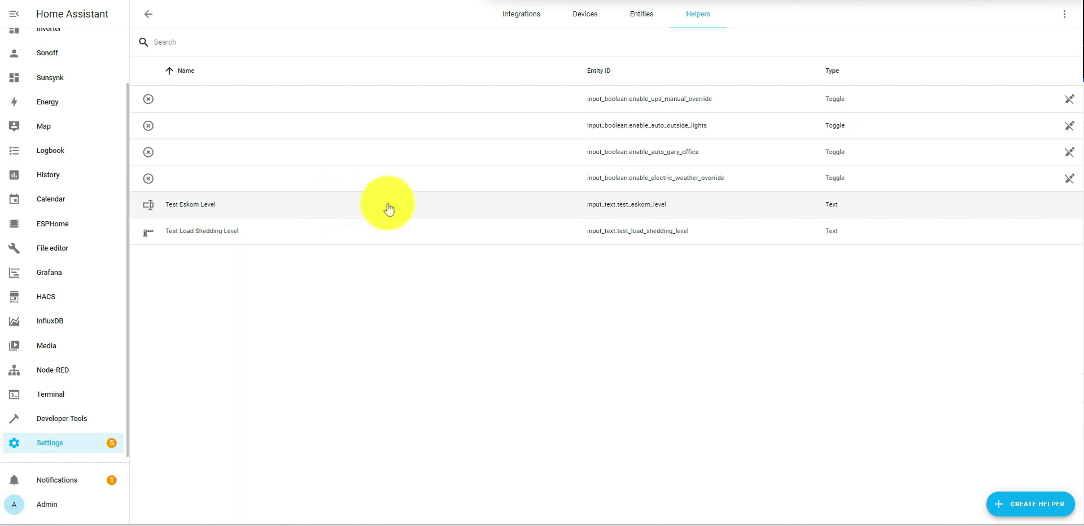
click(636, 208)
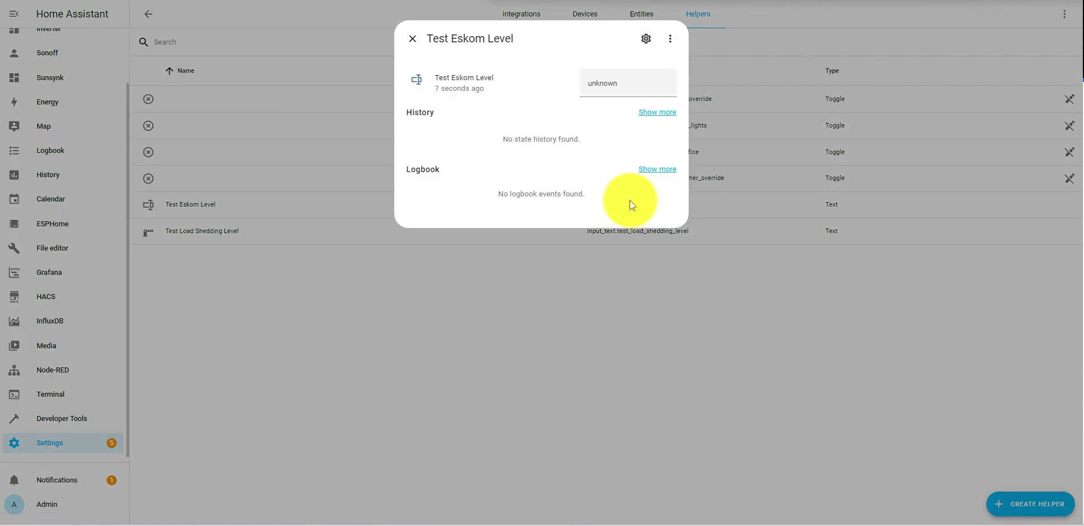
key(Escape)
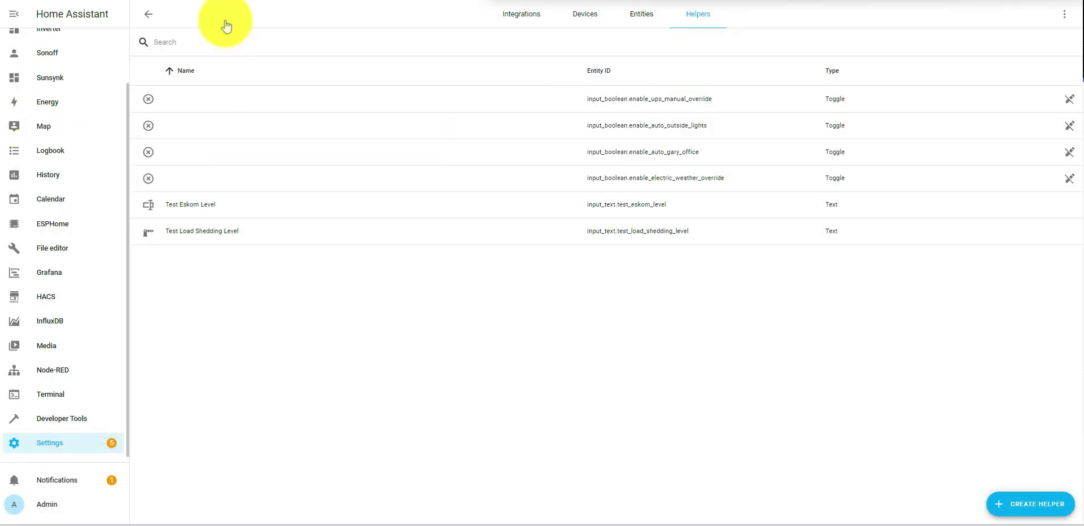
- Return to the Inverter dashboard's Inverter Settings view and open the Load Shedding Level card's configuration for editing
click(150, 22)
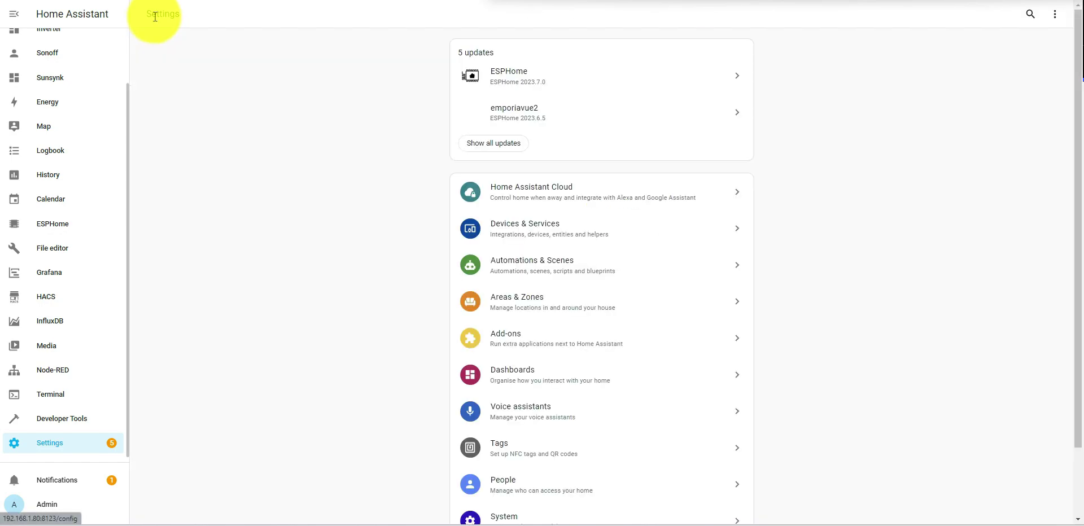
scroll(104, 189, up, 2)
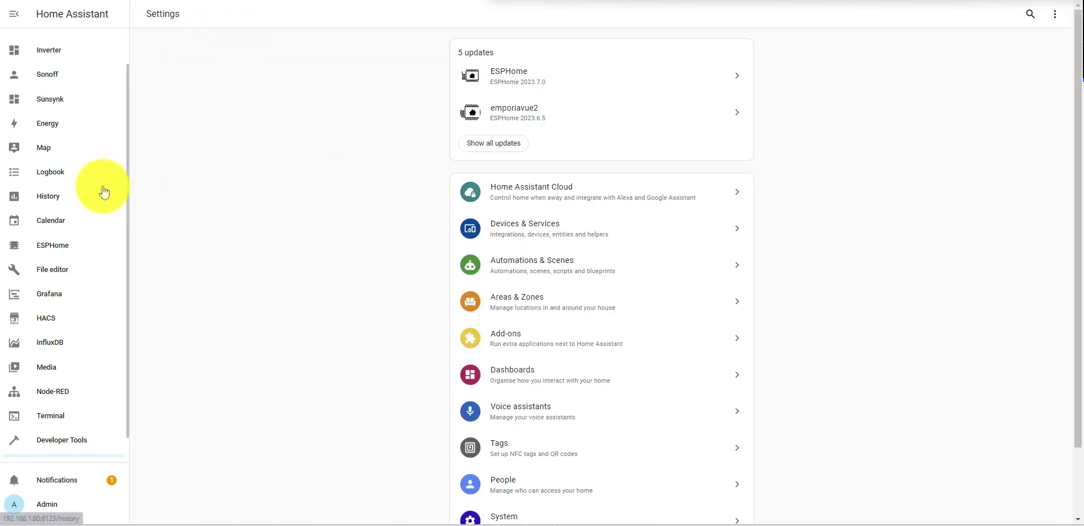
click(53, 43)
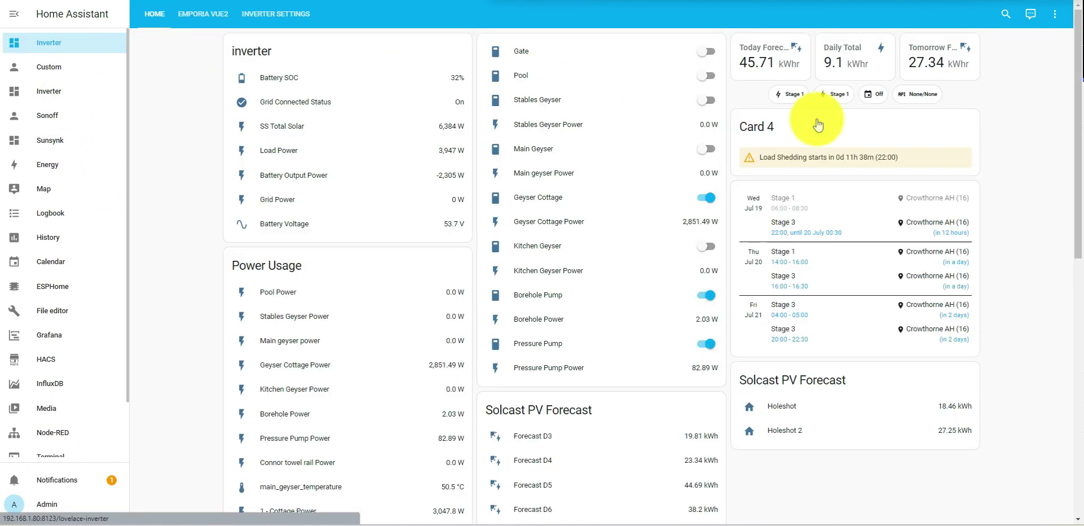
click(285, 13)
click(1071, 20)
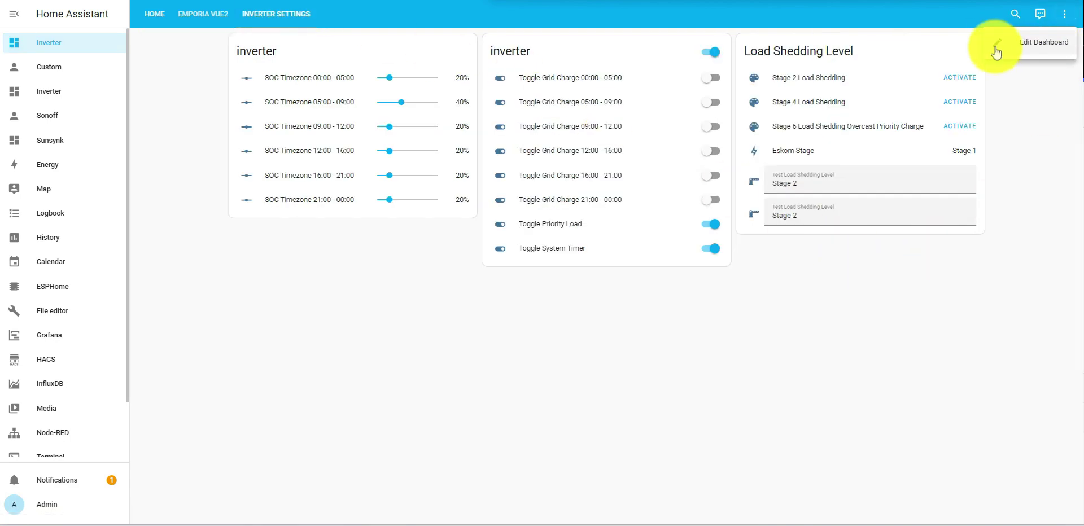
click(1021, 42)
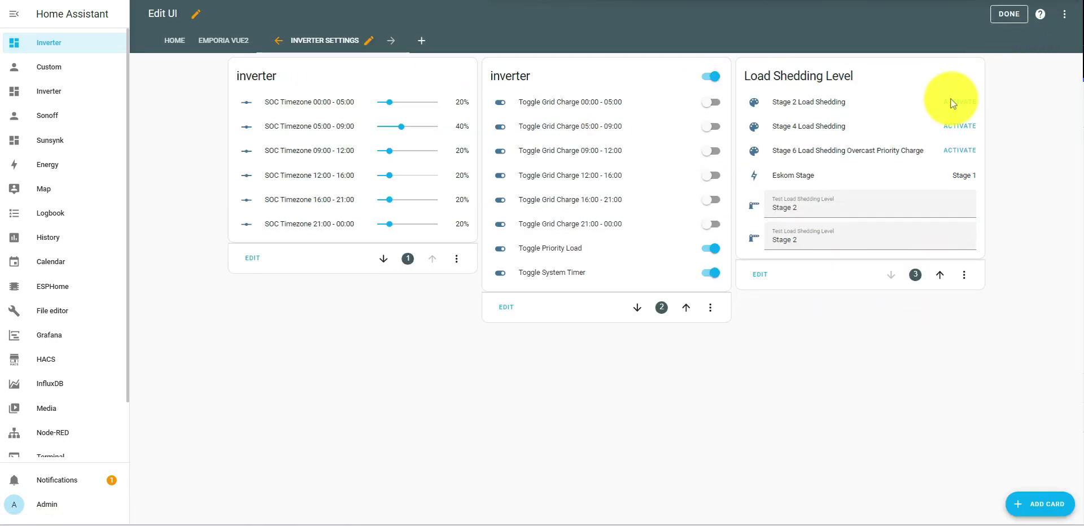
click(760, 274)
- Add the Test Eskom Level entity to the Load Shedding Level card and set its value to Stage 3 in the preview
scroll(429, 443, down, 1)
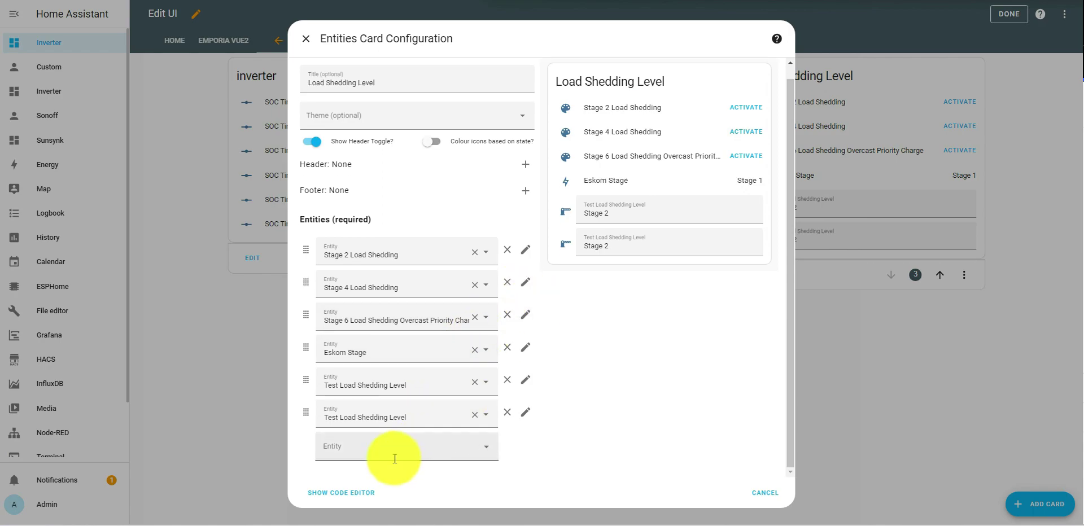
click(367, 452)
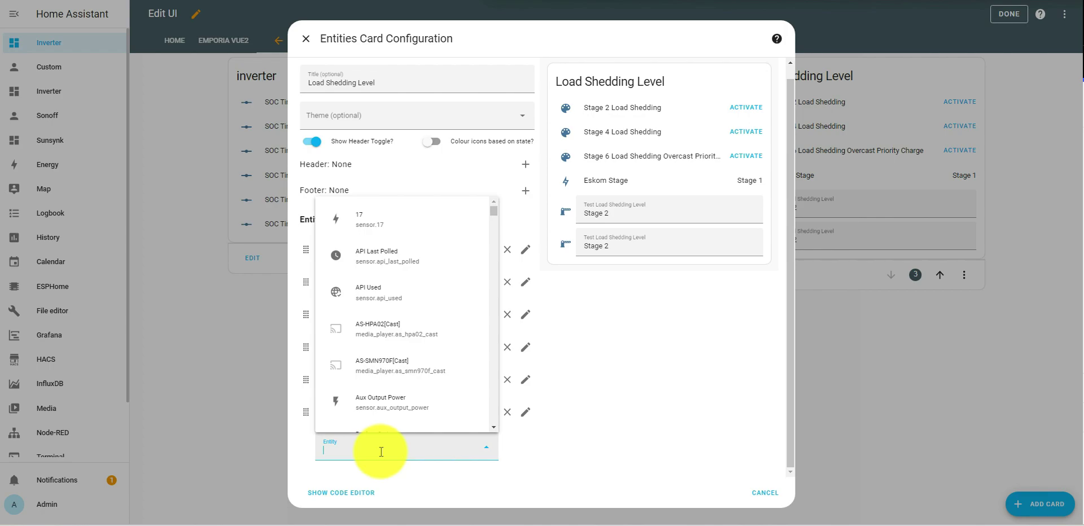
text(test)
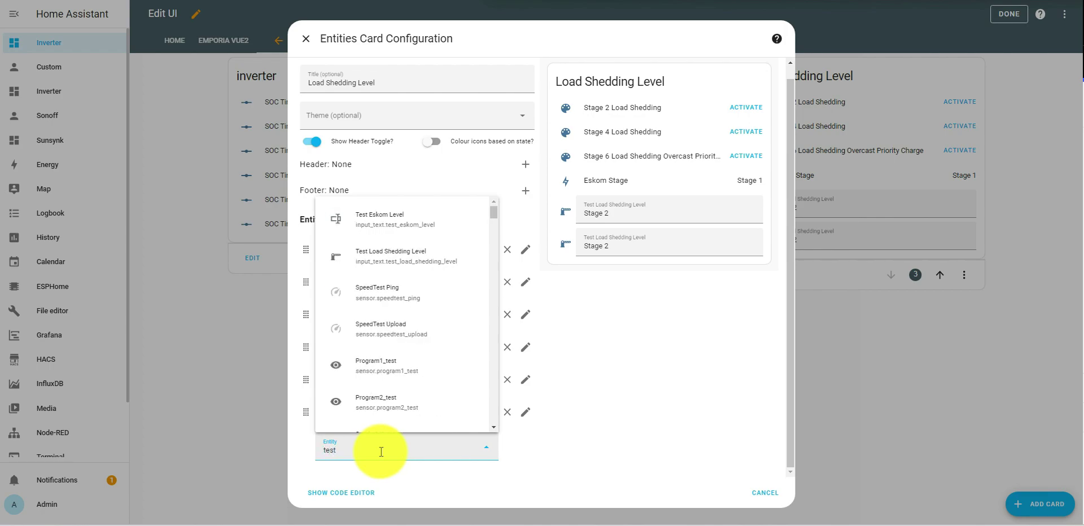
click(416, 229)
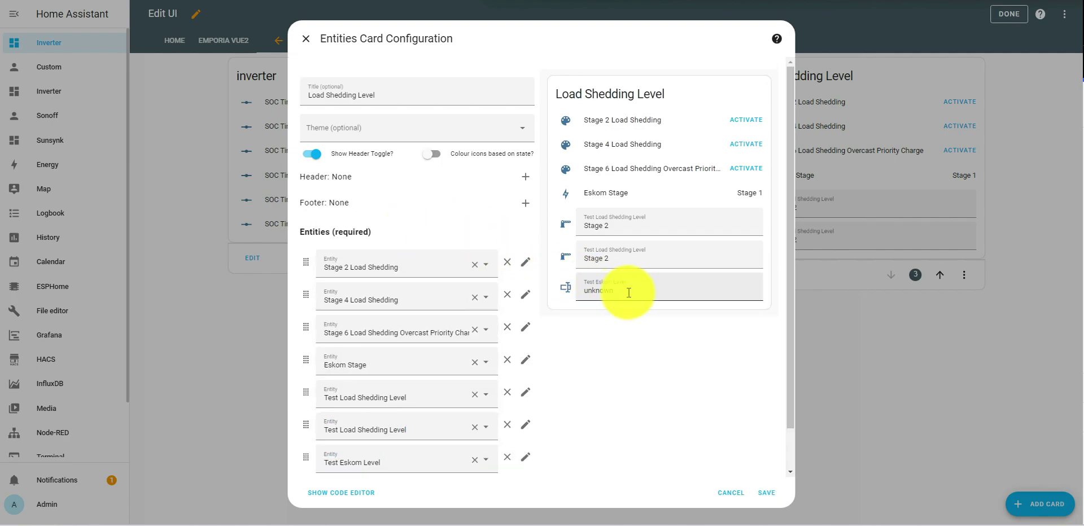
scroll(646, 292, down, 1)
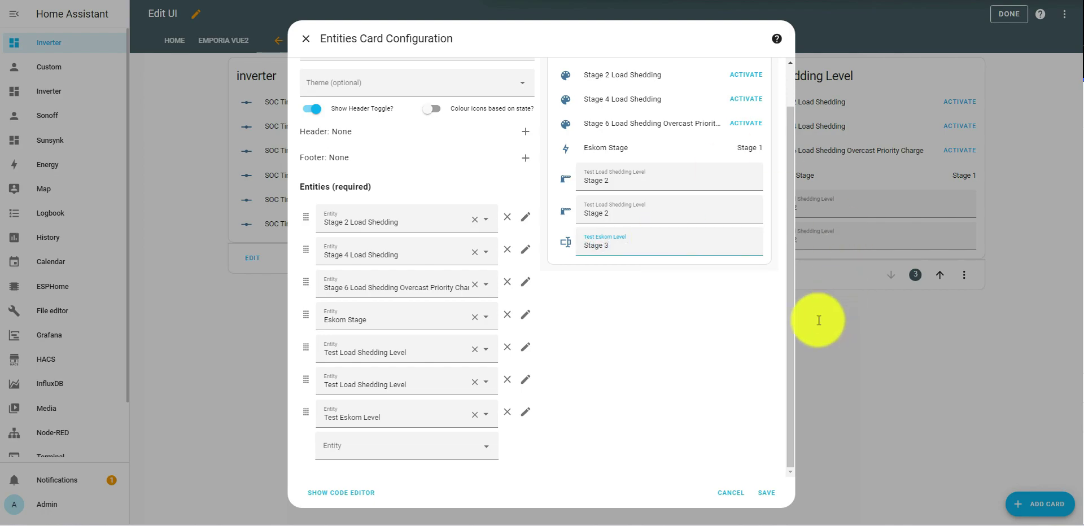
- Save the Load Shedding Level card configuration and filter the entity states in Developer Tools by "test"
click(769, 493)
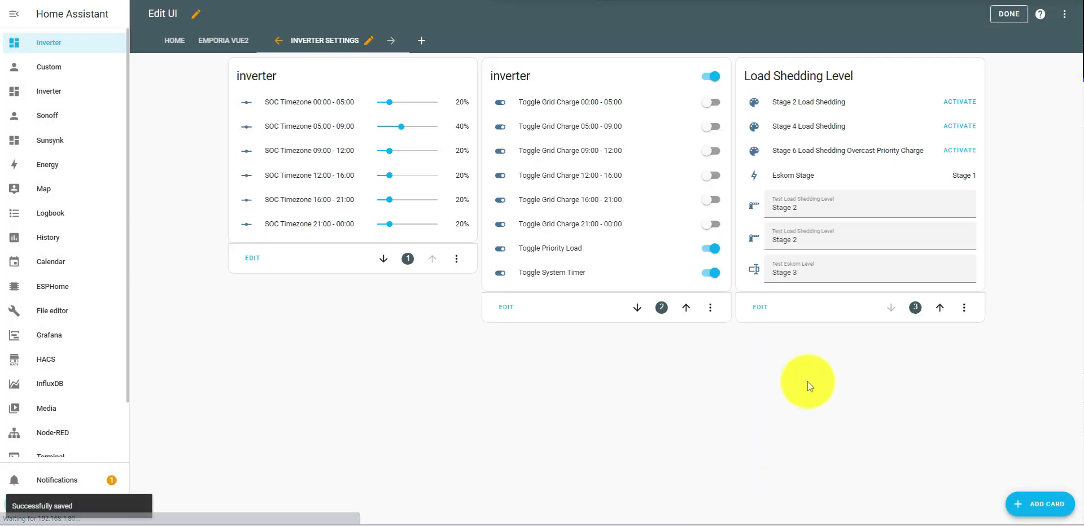
scroll(57, 418, down, 2)
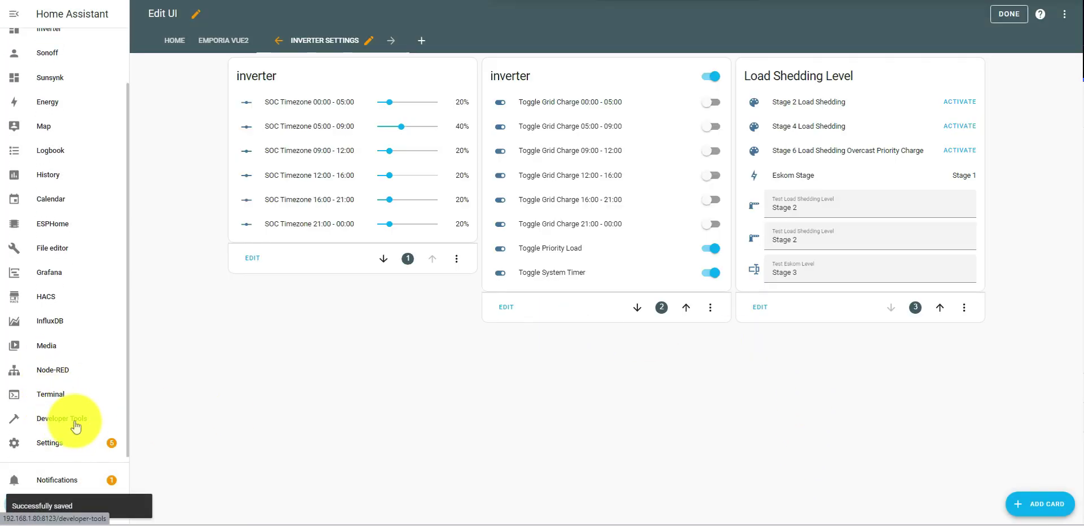
click(66, 421)
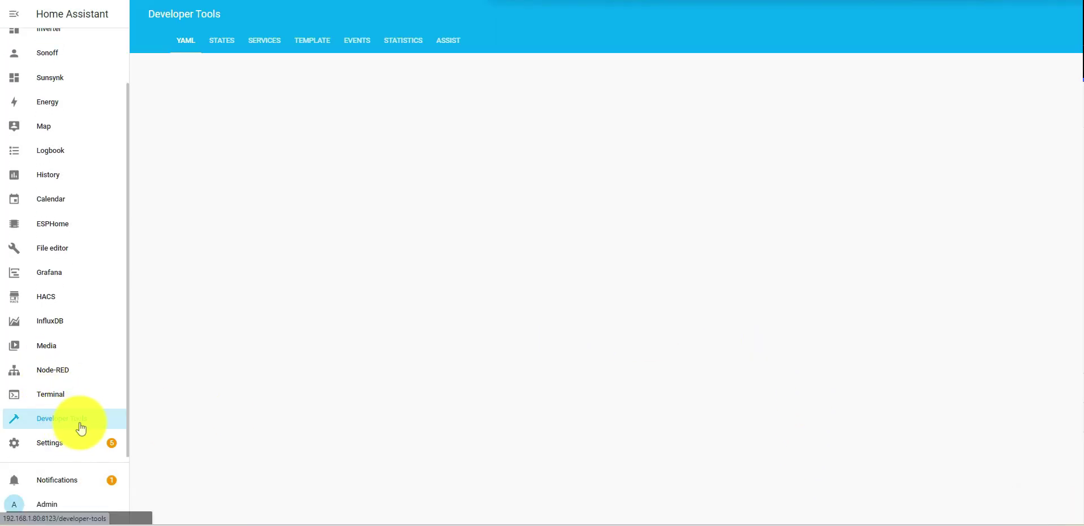
click(223, 40)
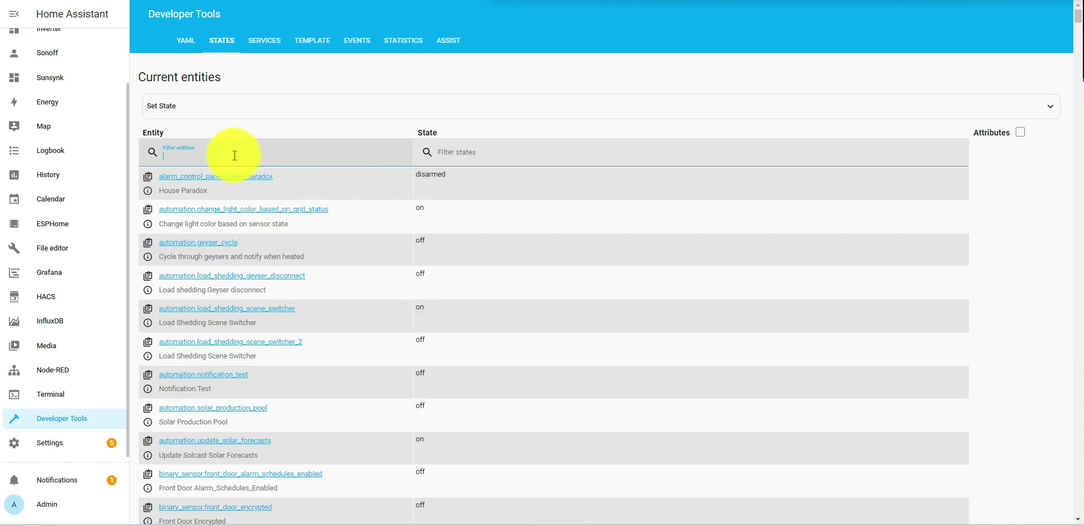
text(test)
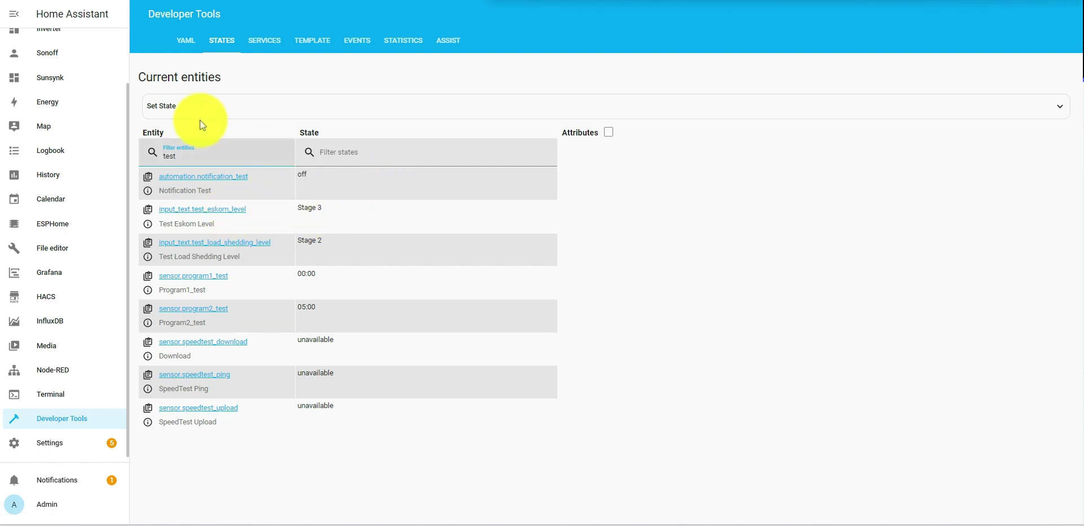
- Return to the Inverter dashboard's Inverter Settings view and change Test Eskom Level to Stage 4 and finally to Stage 6
scroll(58, 74, up, 1)
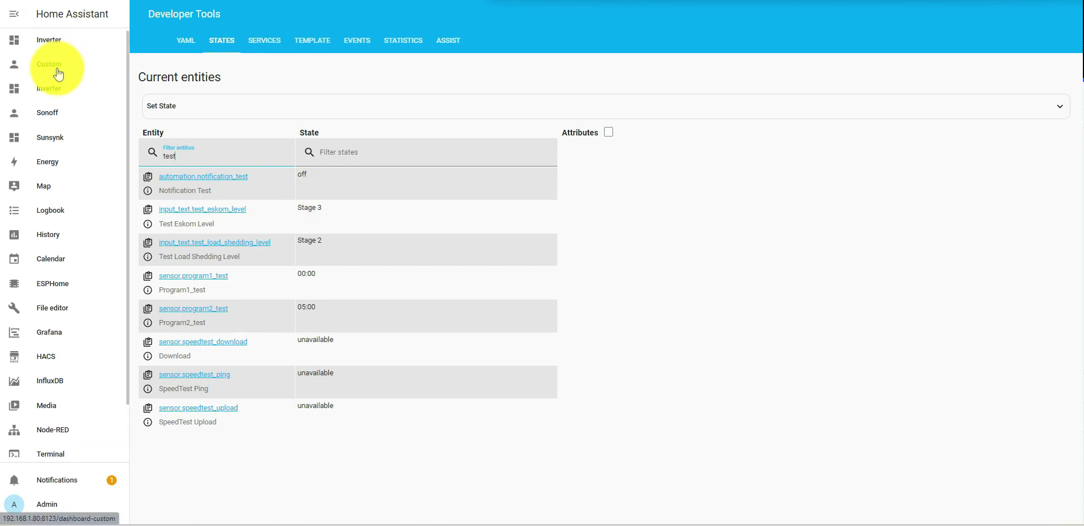
click(49, 42)
scroll(814, 356, down, 1)
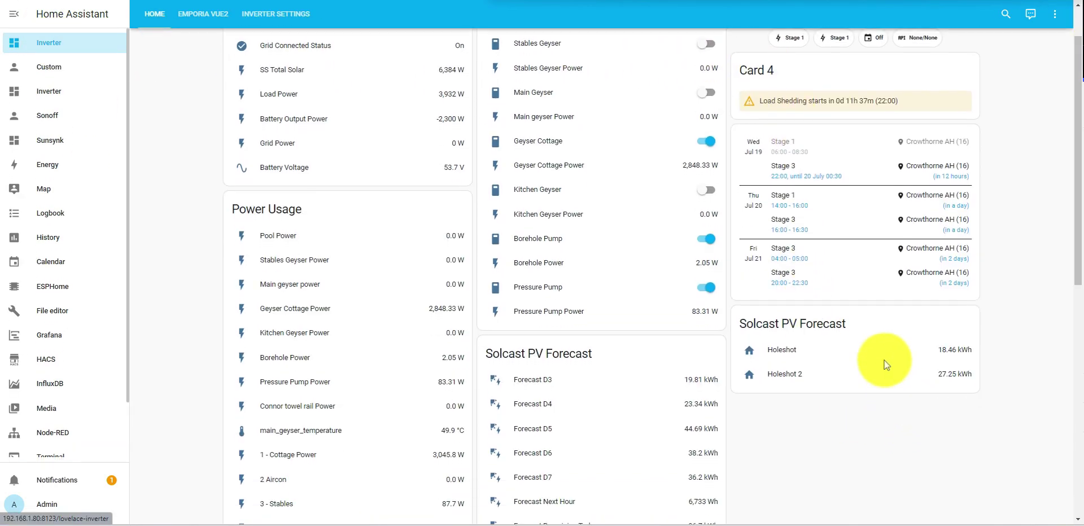
click(282, 14)
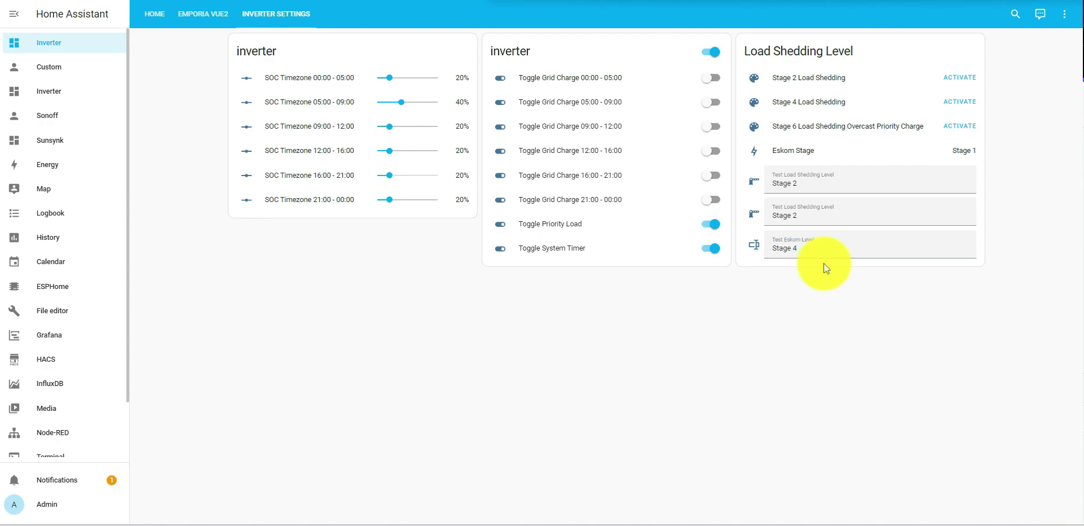
click(828, 257)
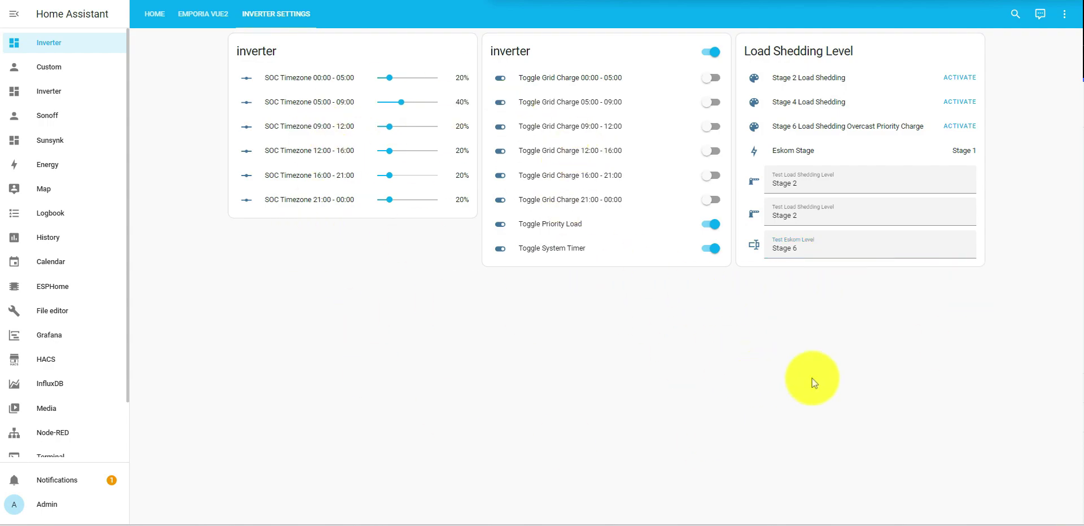
- View the entity settings of Eskom Stage to check its entity ID, and close them without changes
click(824, 152)
click(646, 39)
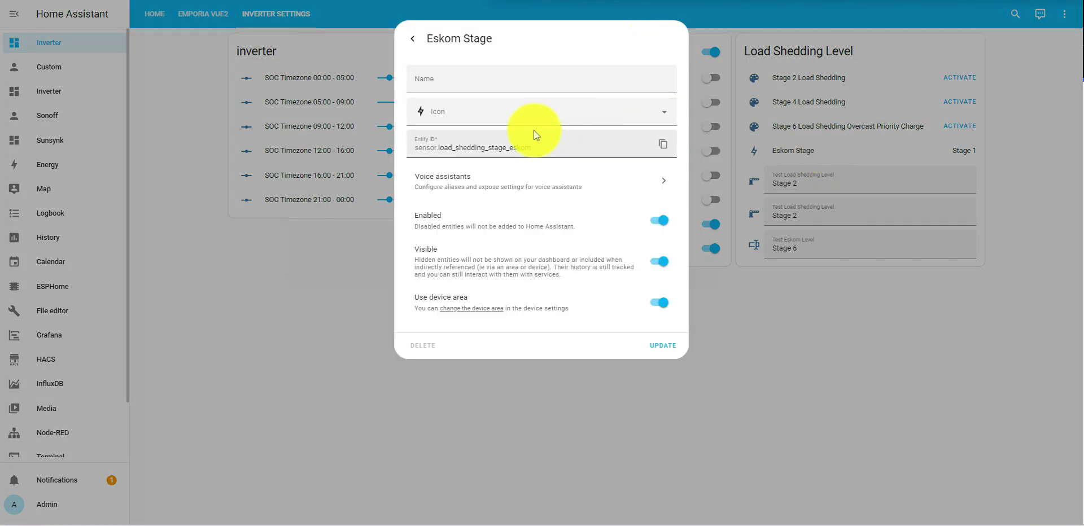
click(730, 364)
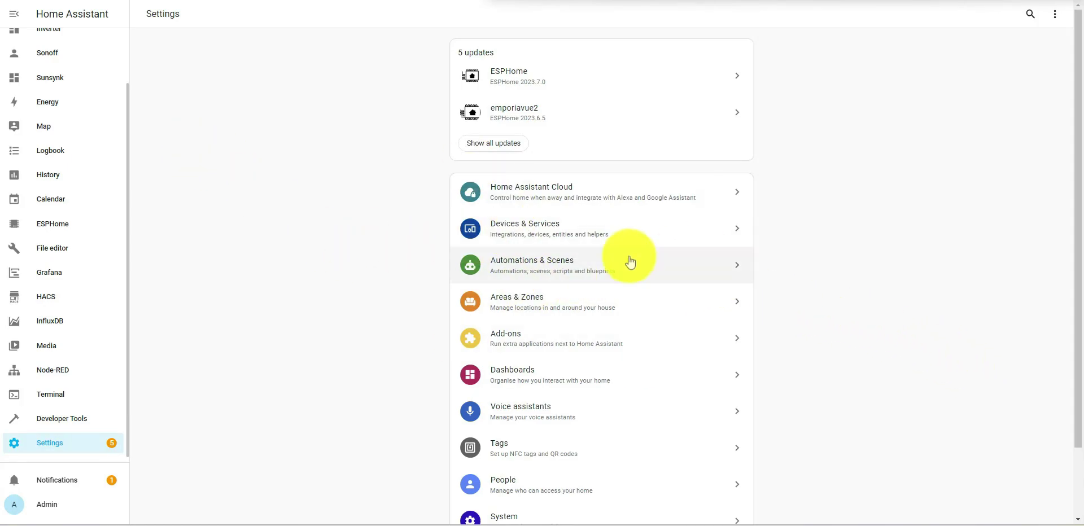
- Open the list of scenes under Automations & Scenes in the settings
scroll(56, 175, up, 2)
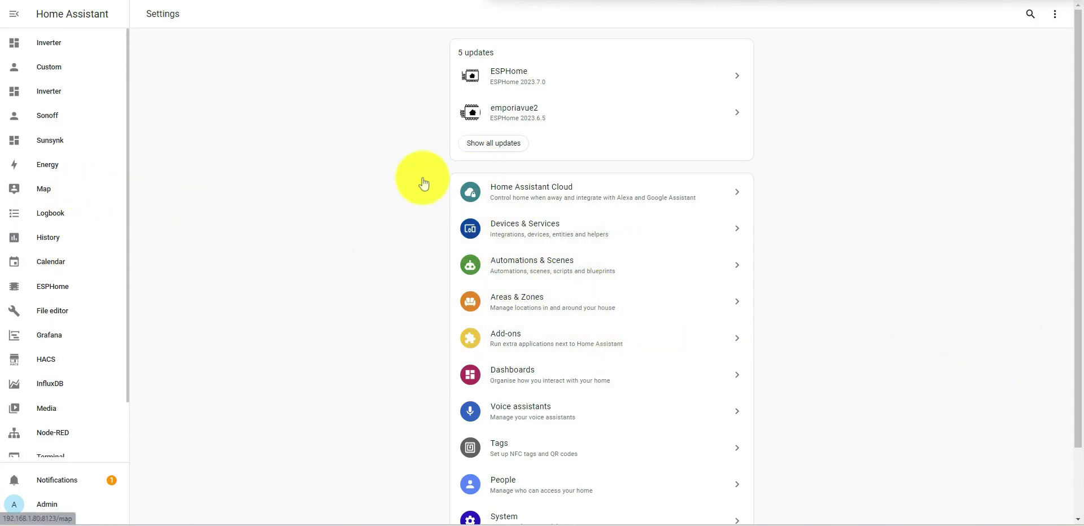
scroll(49, 273, down, 2)
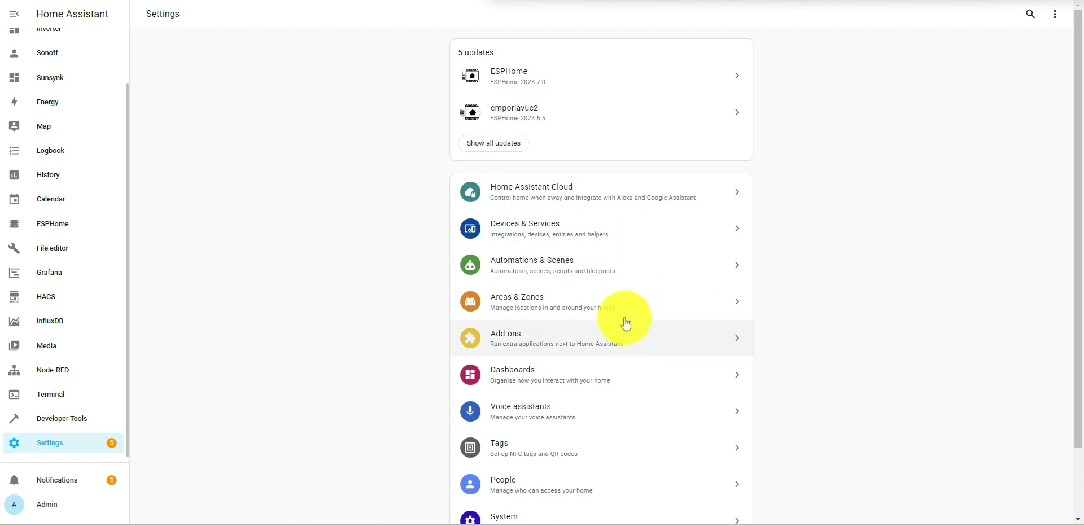
click(596, 266)
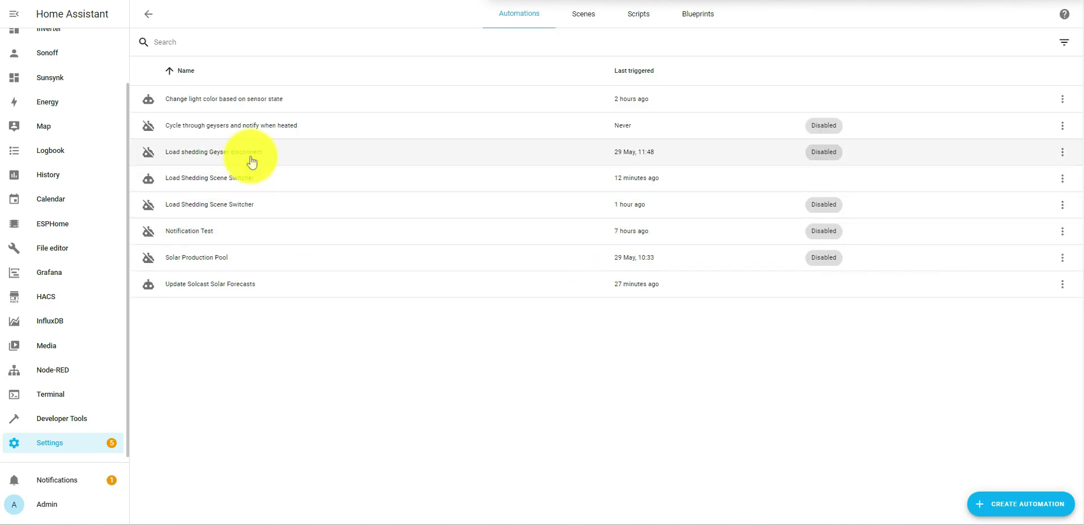
click(587, 15)
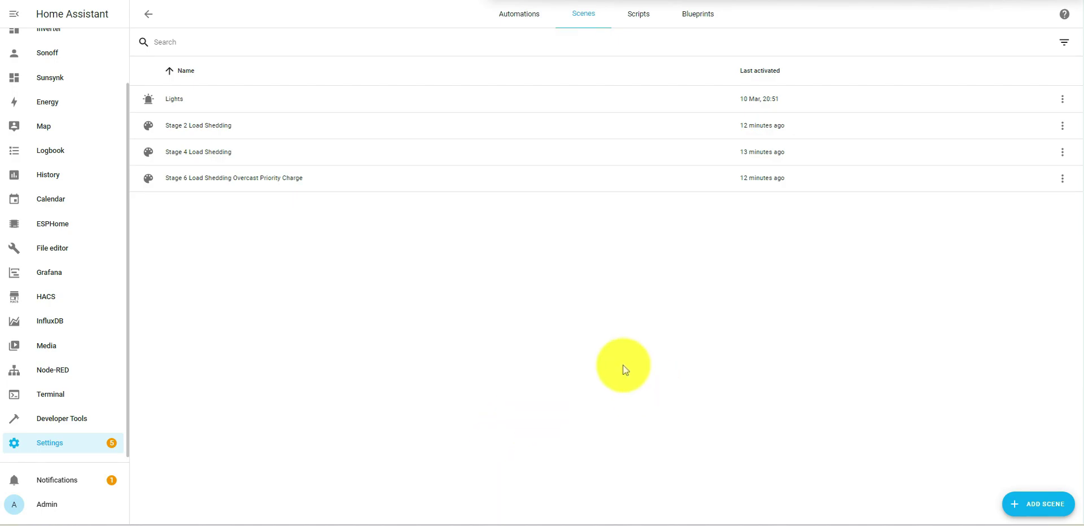
- Start a new scene named Level 10 and assign it to the Inverter area
click(1050, 508)
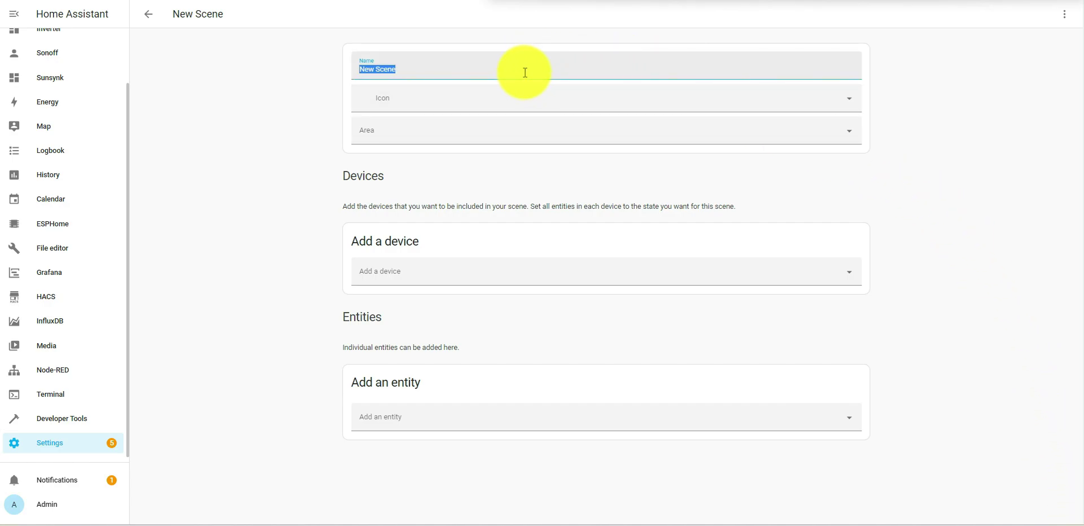
text(Level 10)
key(Tab)
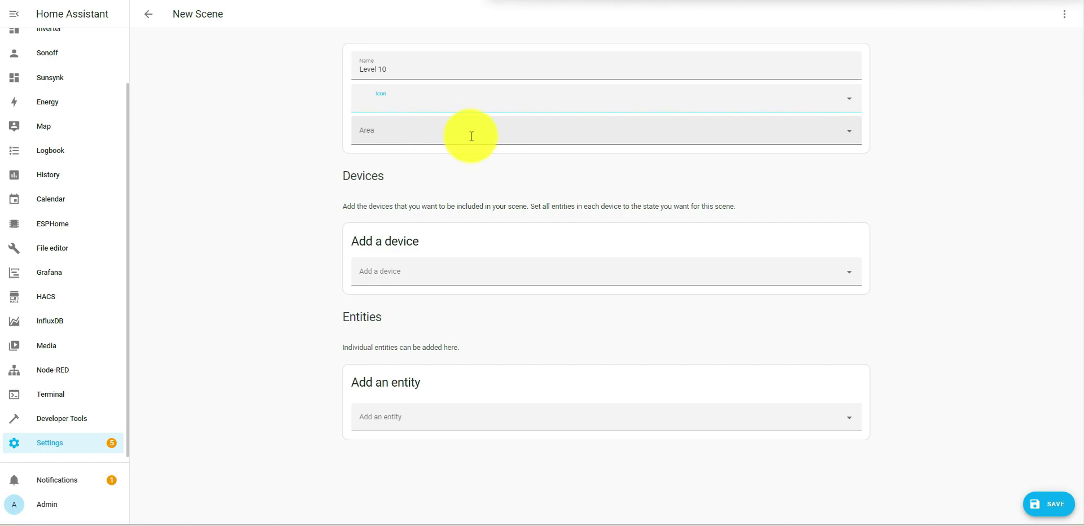
click(845, 135)
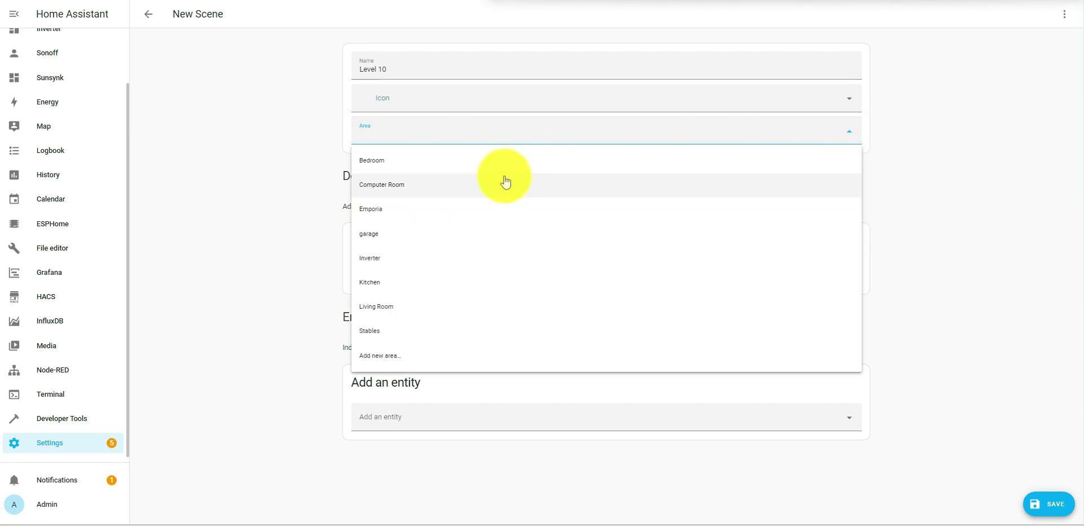
click(474, 257)
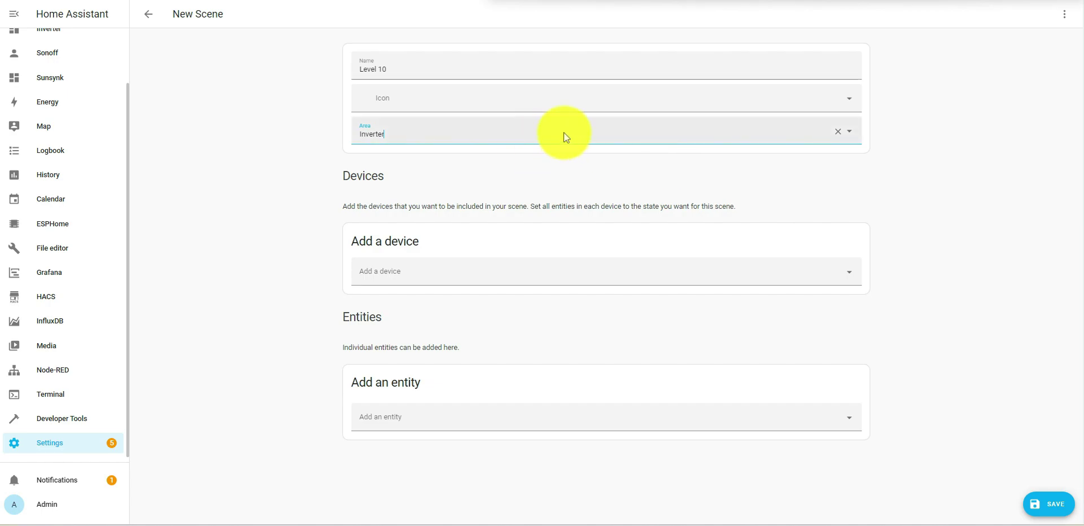
- Add the entities SOC Timezone 00:00 - 05:00, 05:00 - 09:00 and 09:00 - 12:00 to the Level 10 scene
click(578, 415)
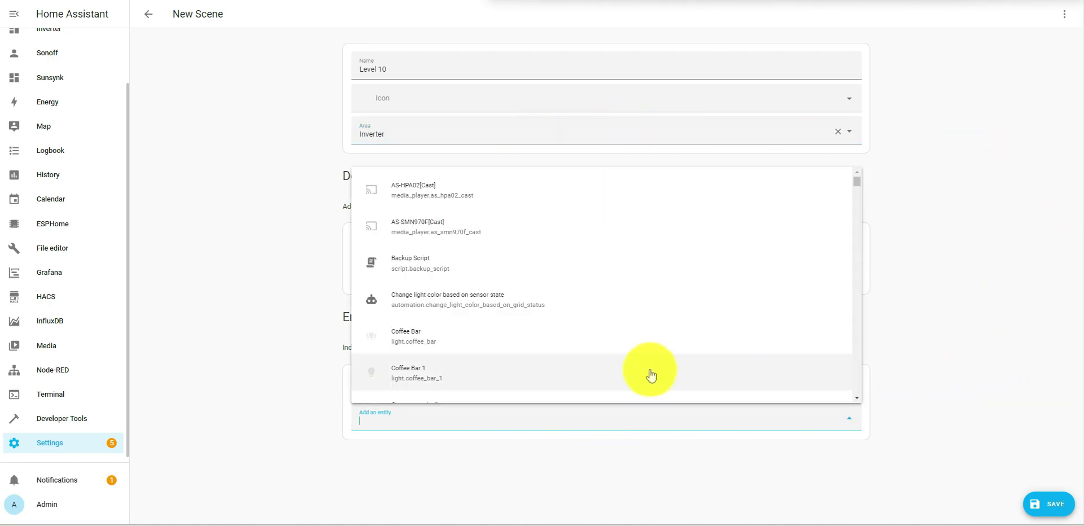
text(soc)
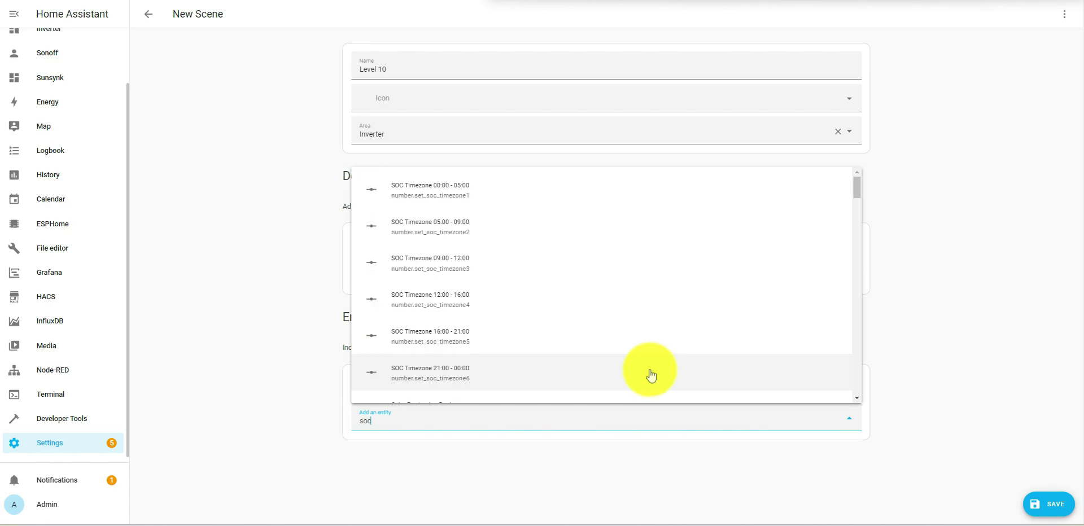
click(519, 200)
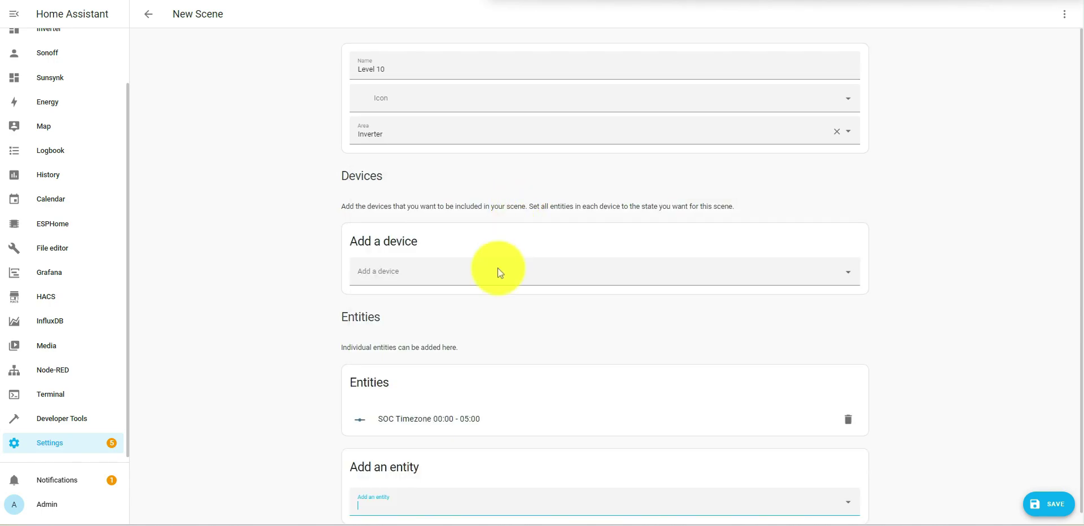
click(431, 501)
text(soc)
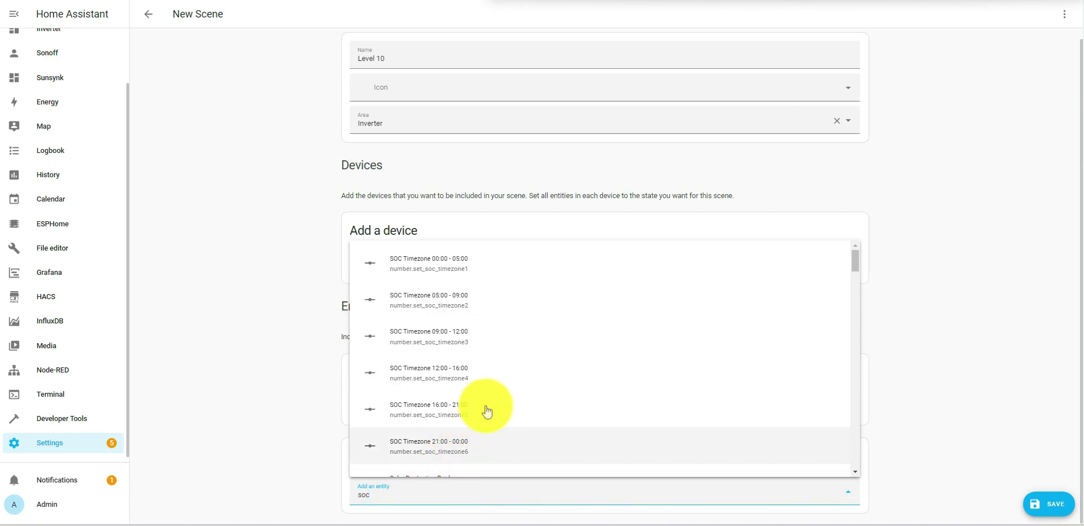
click(459, 304)
scroll(556, 350, down, 1)
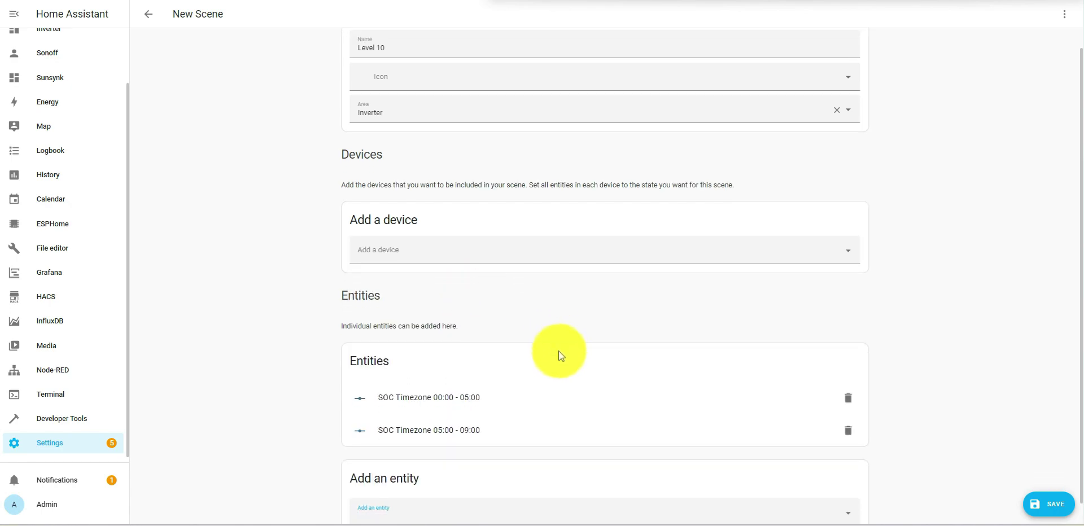
click(384, 497)
text(soc)
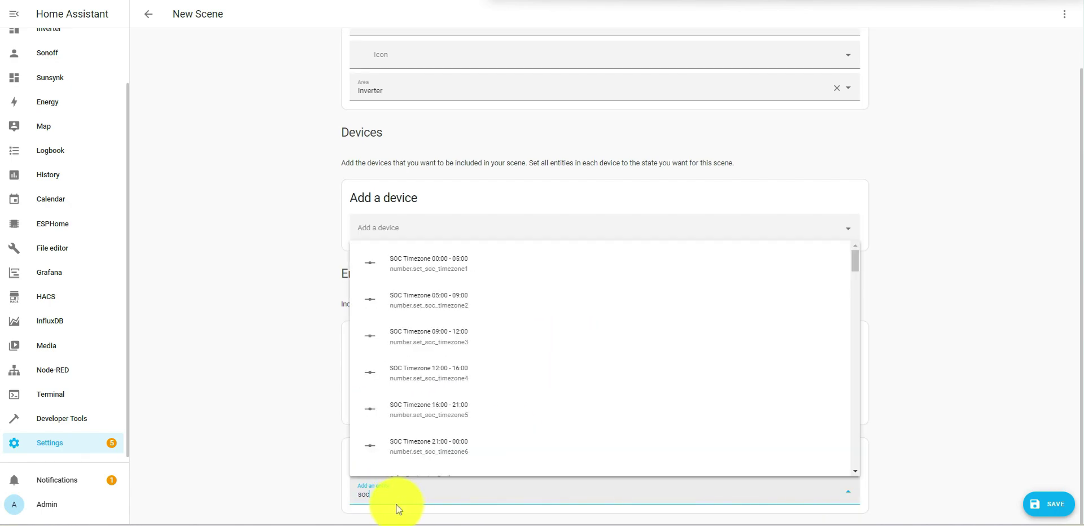
click(460, 349)
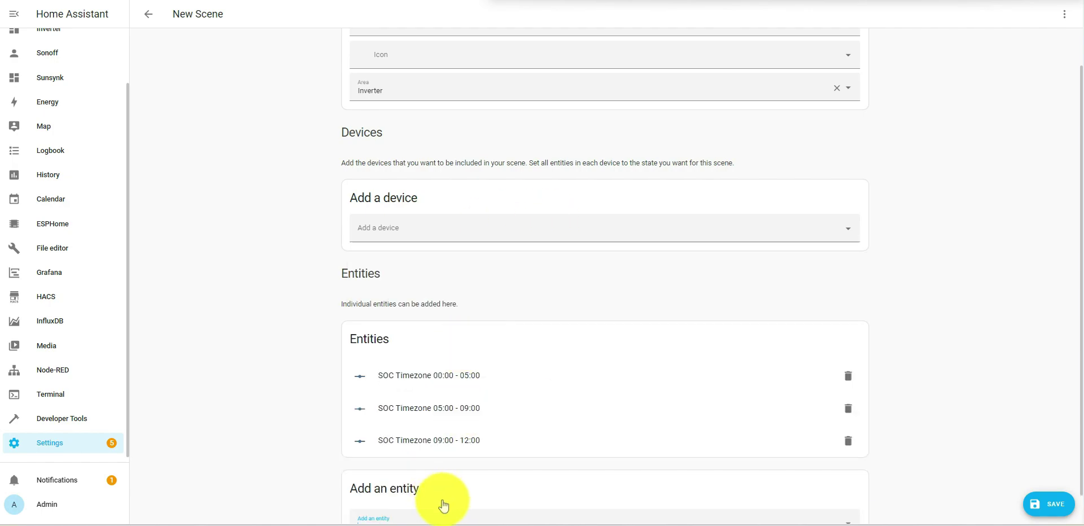
- Add the entities SOC Timezone 12:00 - 16:00, 16:00 - 21:00 and 21:00 - 00:00 to the Level 10 scene
scroll(460, 480, down, 1)
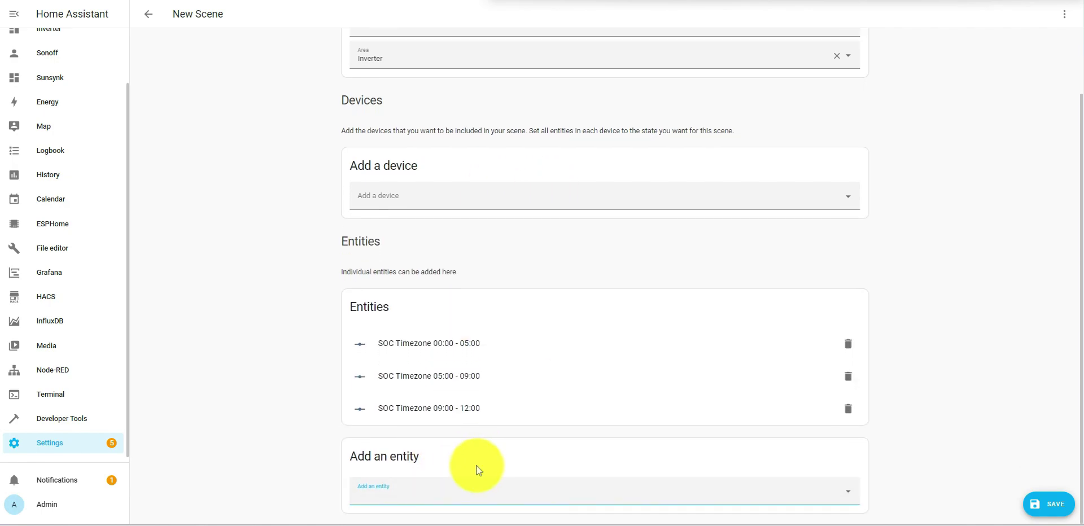
click(450, 484)
text(soc)
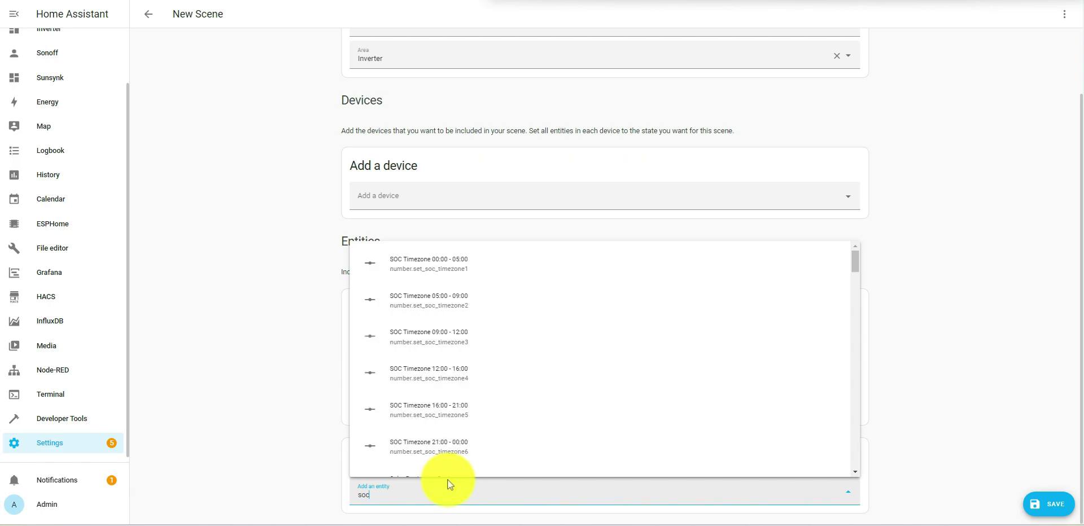
click(459, 373)
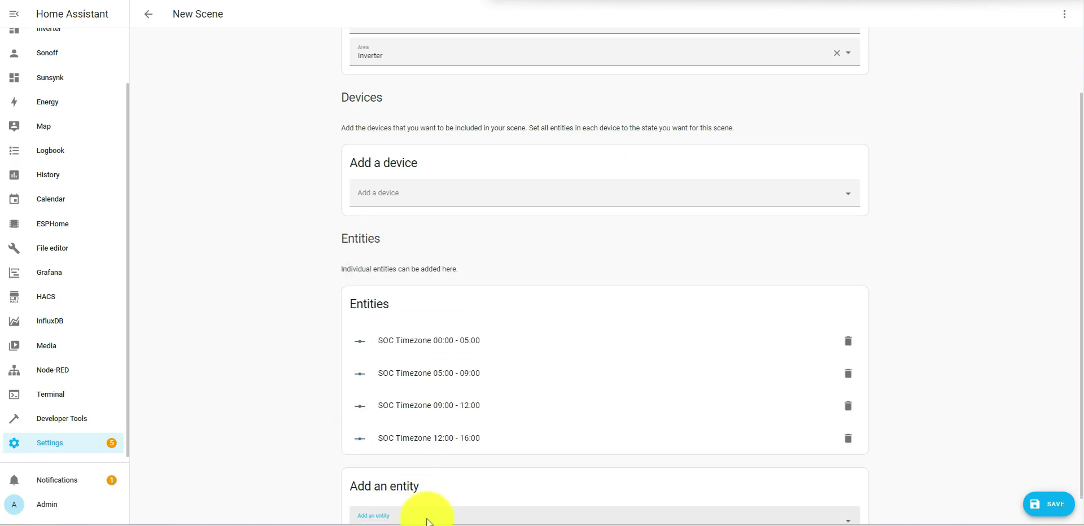
click(414, 497)
text(soc)
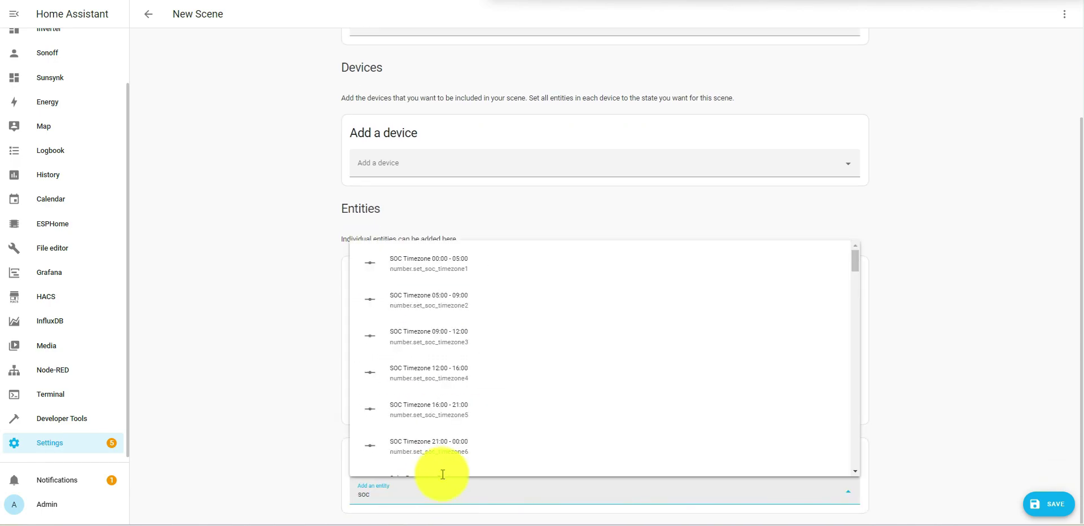
click(442, 423)
click(455, 514)
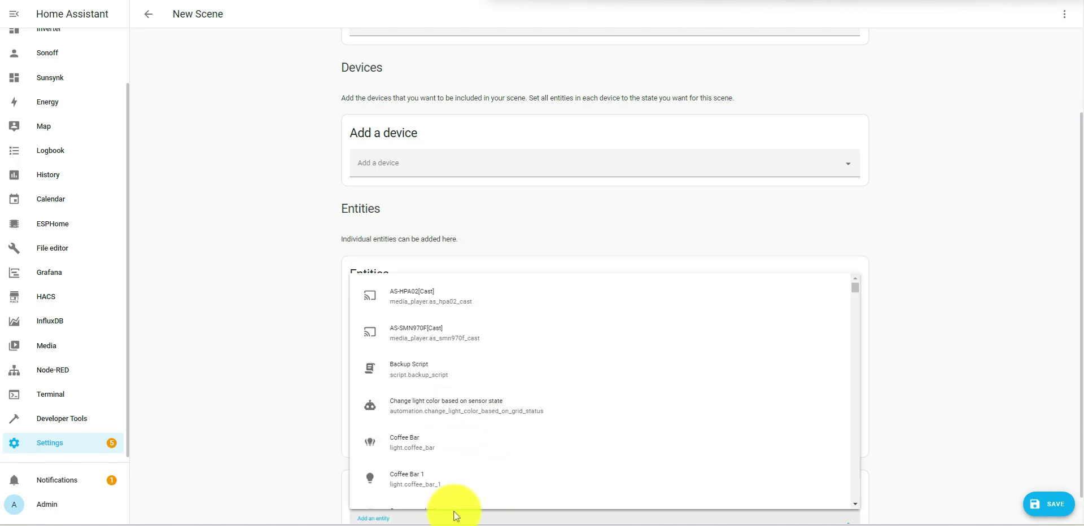
text(soc)
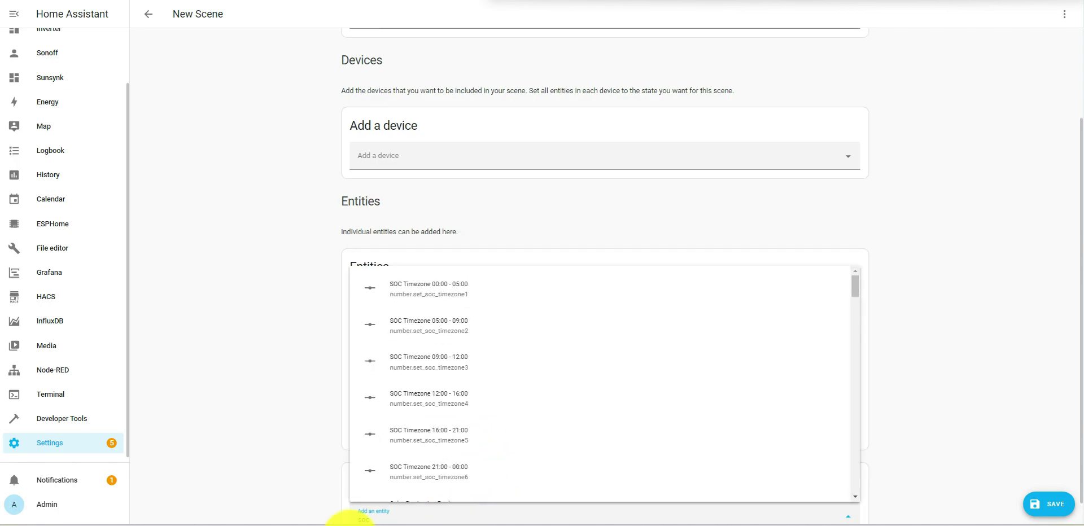
click(469, 477)
- Add the Toggle Priority Load entity to the Level 10 scene
scroll(704, 438, down, 1)
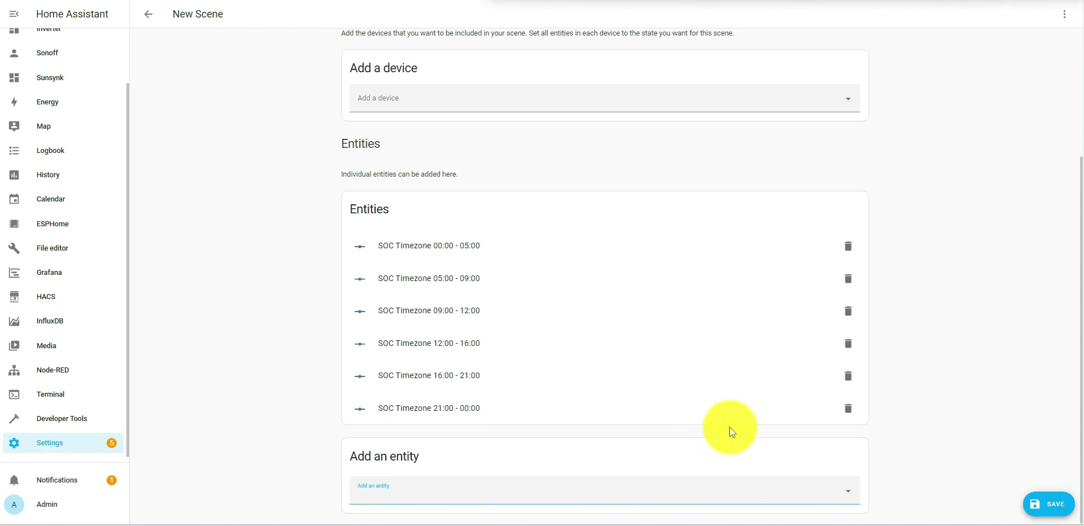
click(440, 497)
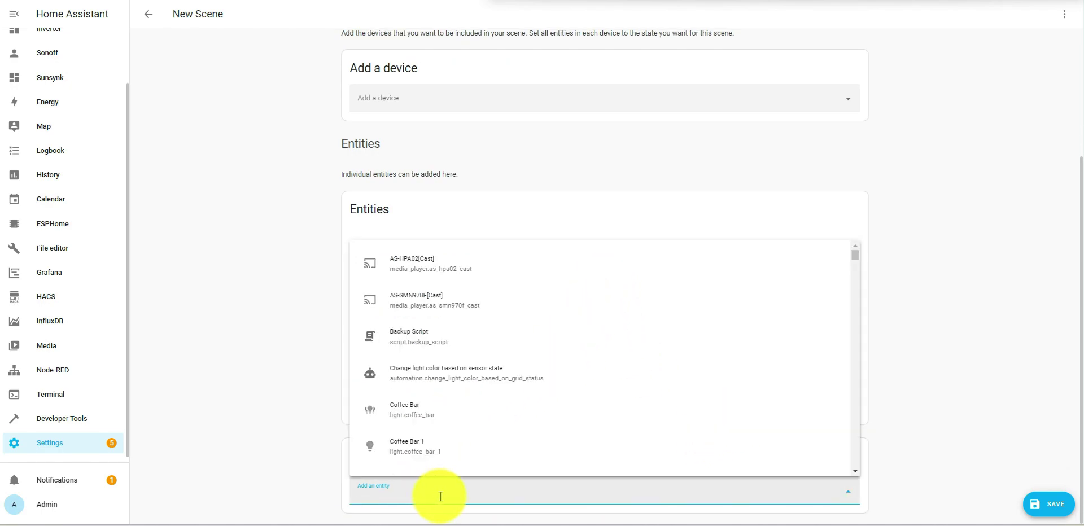
text(poriority)
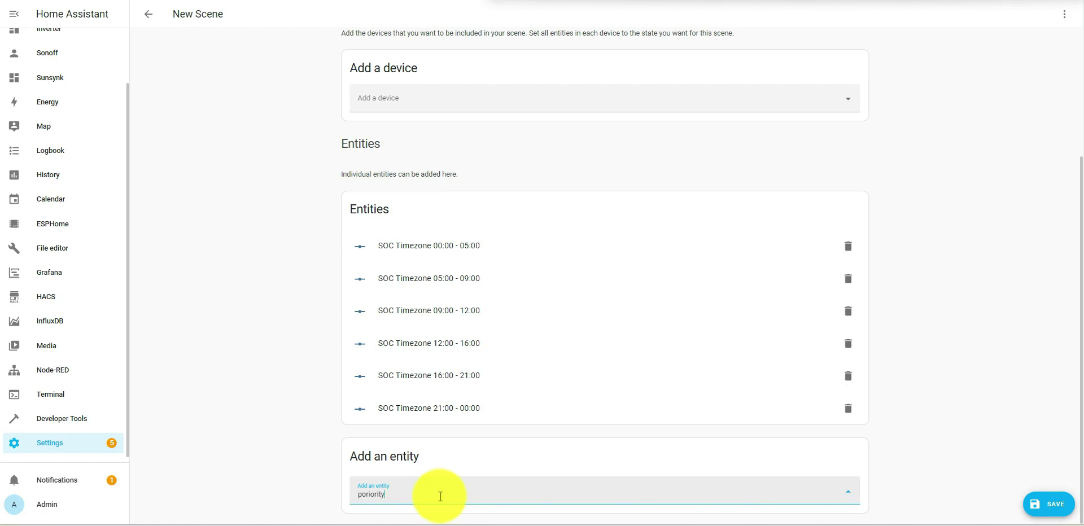
key(BackSpace)
key(BackSpace)
key(BackSpace)
key(BackSpace)
key(BackSpace)
key(BackSpace)
key(BackSpace)
key(BackSpace)
text(r)
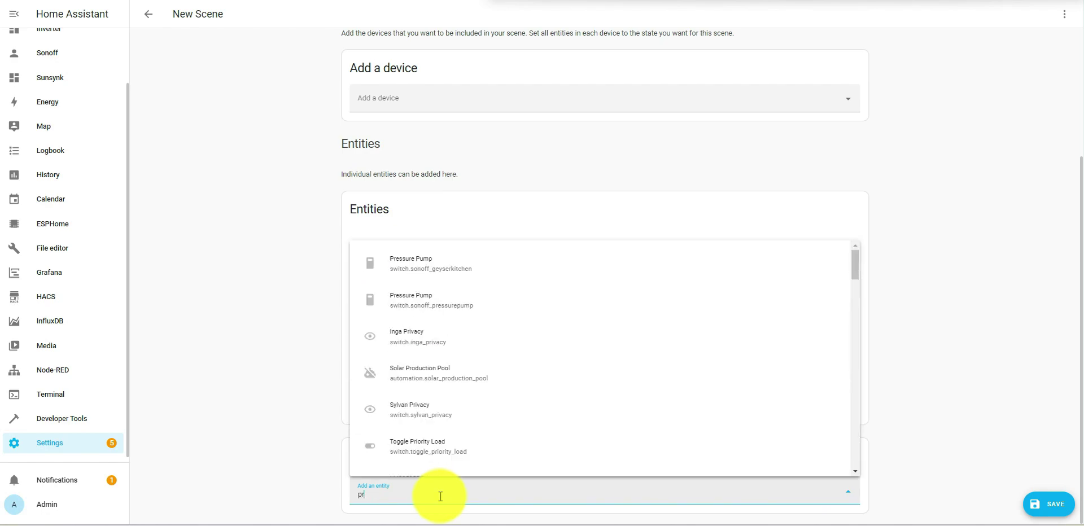
text(ior)
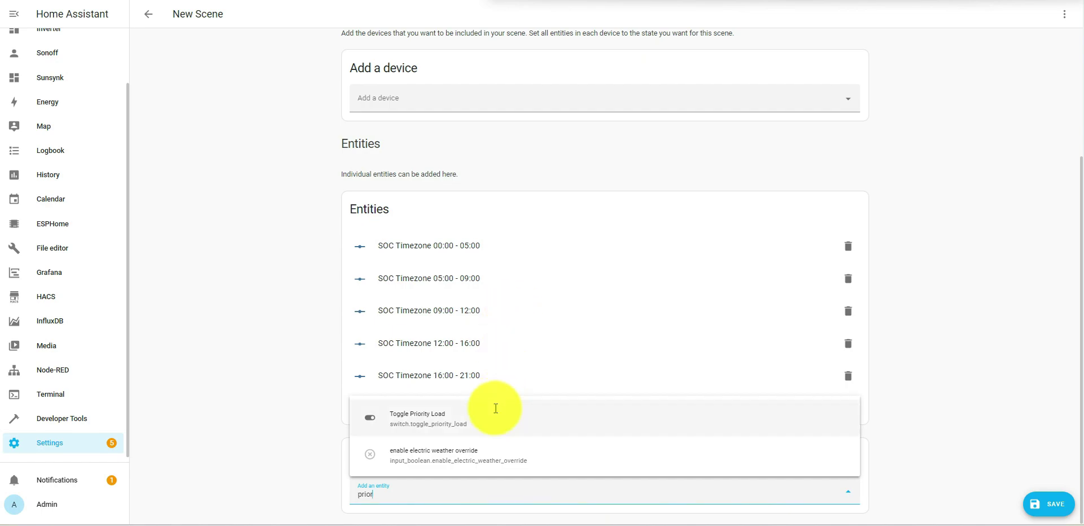
click(459, 419)
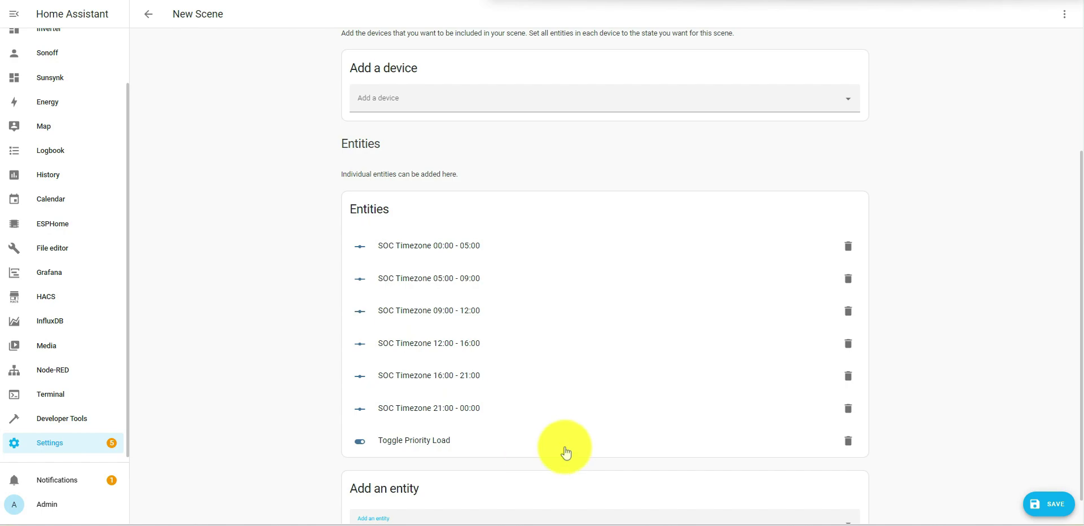
- Add the entities Toggle Grid Charge 00:00 - 05:00, 05:00 - 09:00 and 09:00 - 12:00 to the Level 10 scene
scroll(370, 476, down, 1)
click(389, 496)
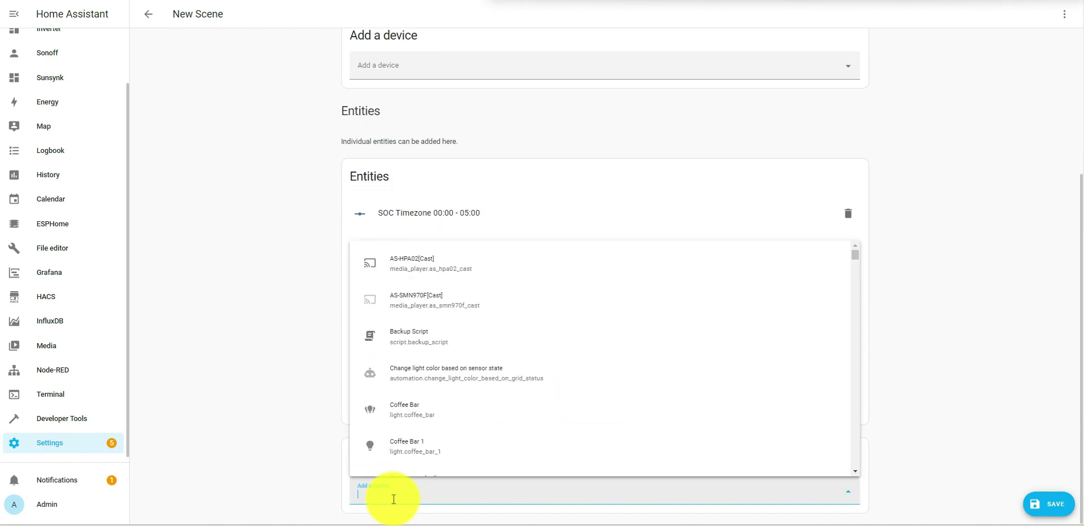
text(dharge)
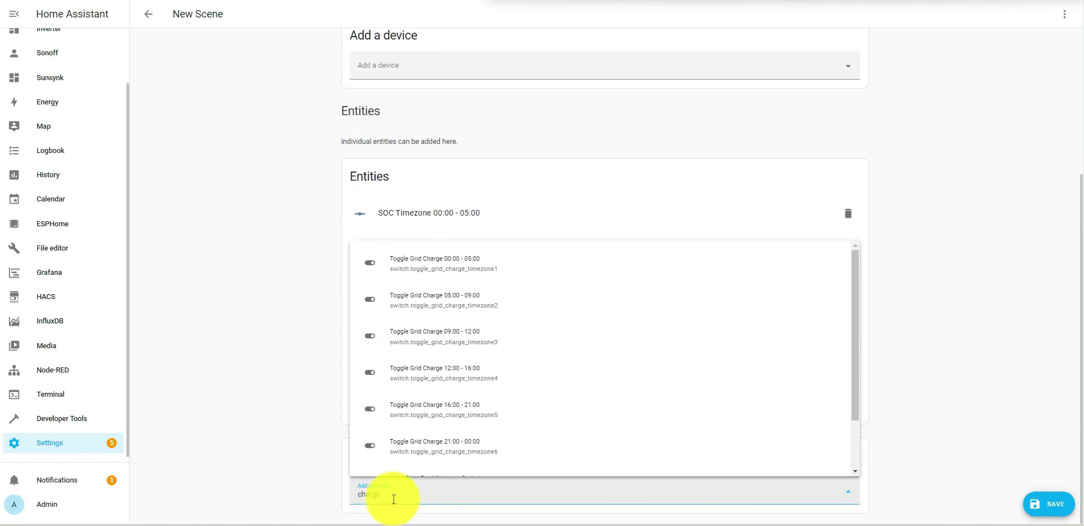
click(459, 273)
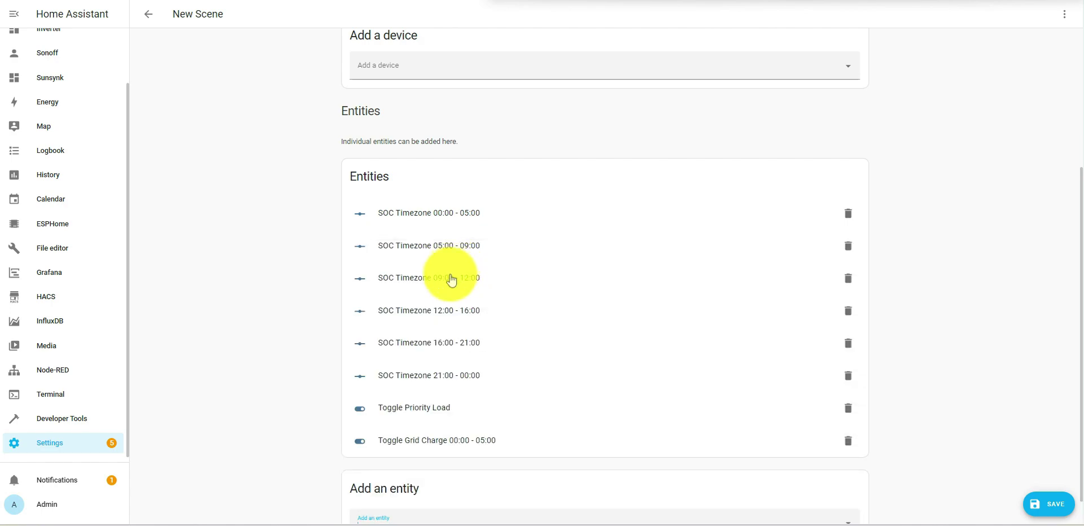
scroll(457, 339, down, 1)
click(415, 499)
text(charge)
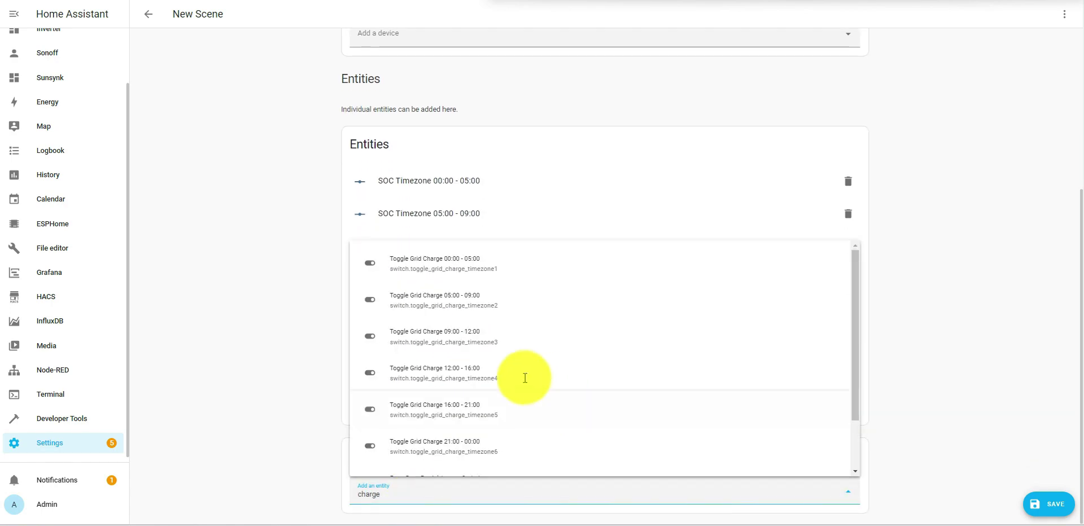
click(426, 299)
click(659, 518)
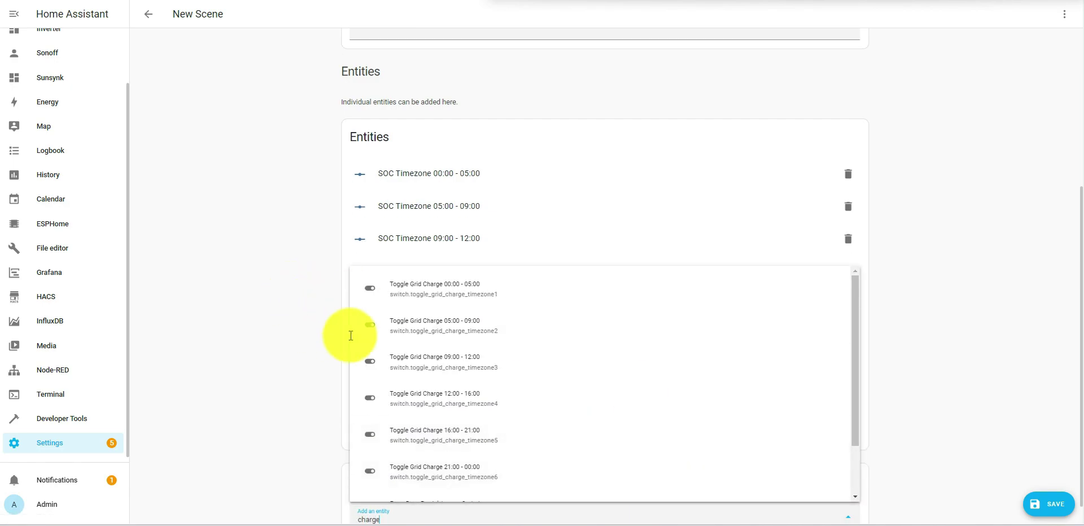
click(412, 360)
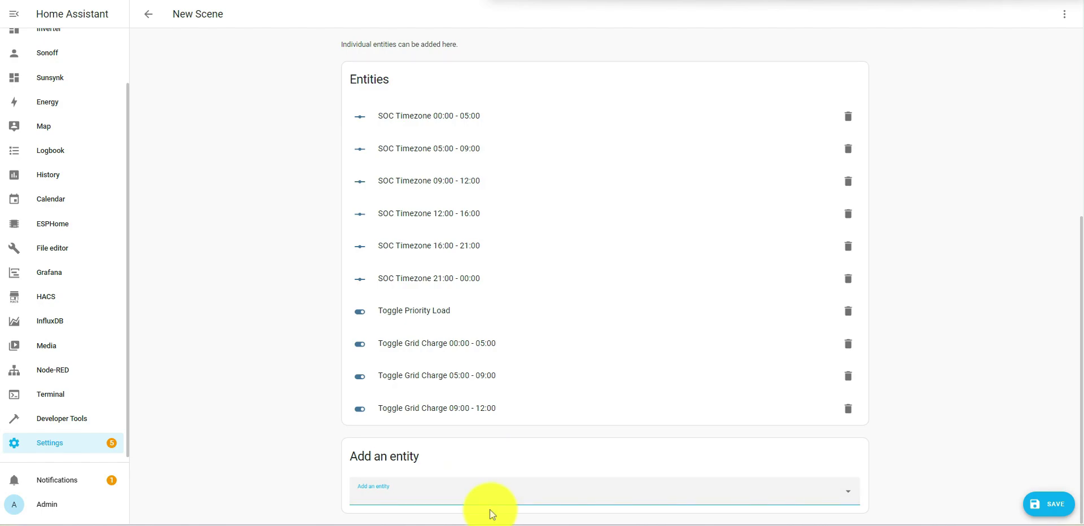
- Add the entities Toggle Grid Charge 12:00 - 16:00, 16:00 - 21:00 and 21:00 - 00:00 to the Level 10 scene
text(charge)
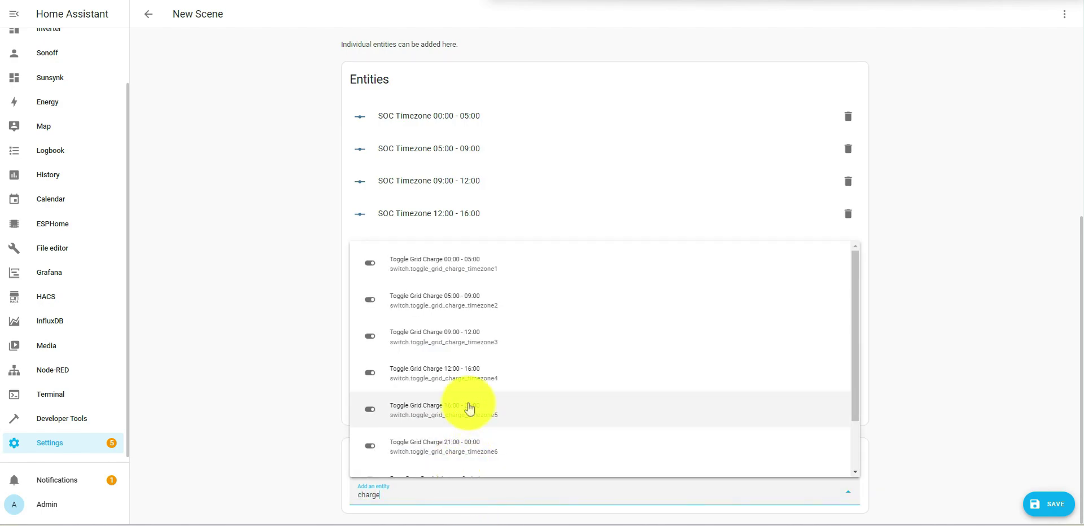
click(481, 380)
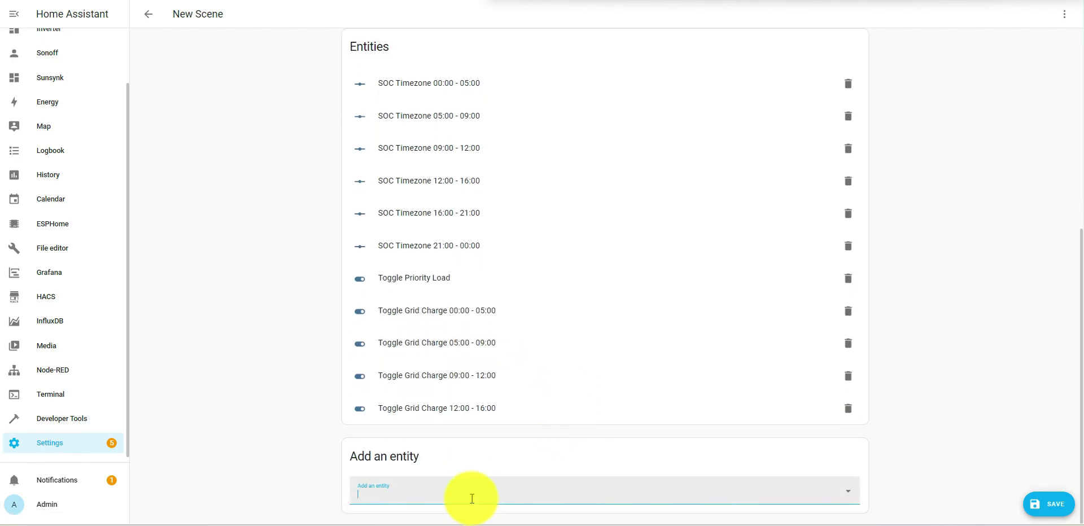
click(459, 497)
text(charge)
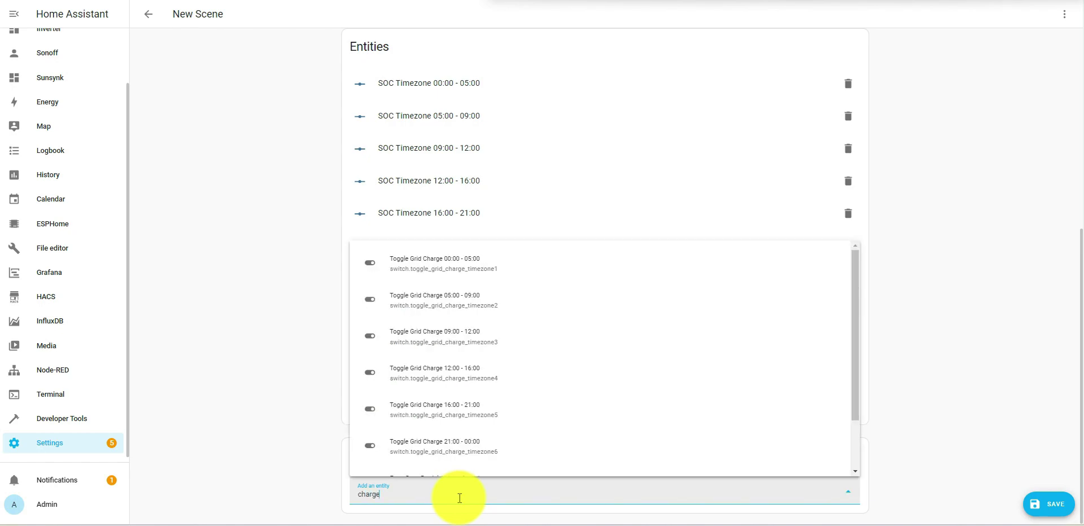
click(455, 415)
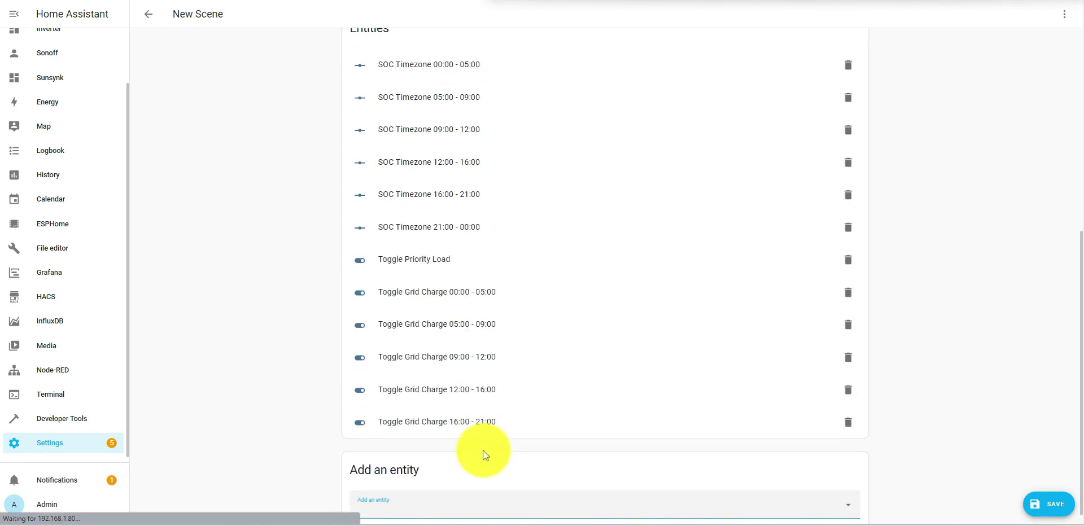
click(436, 497)
text(char)
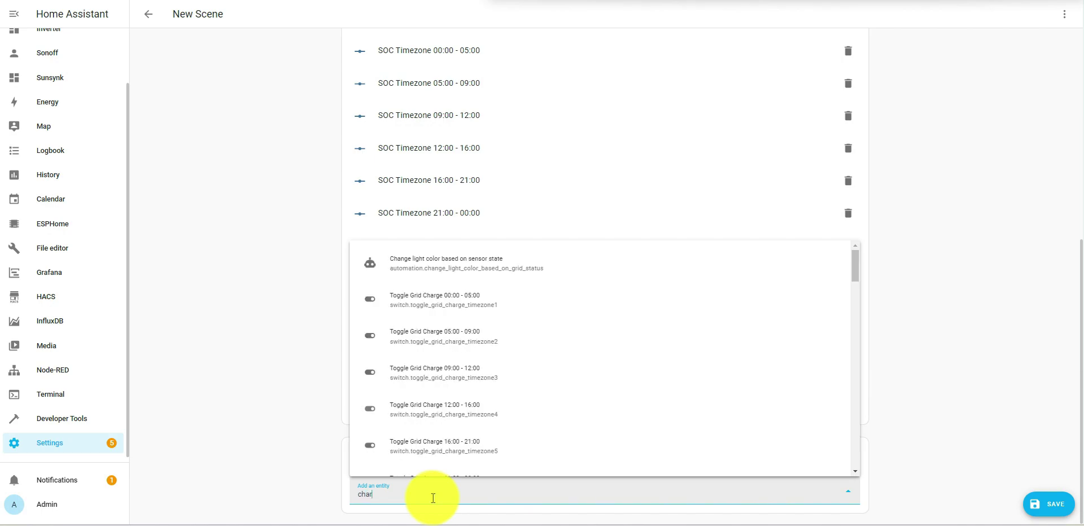
text(ge)
scroll(496, 395, down, 3)
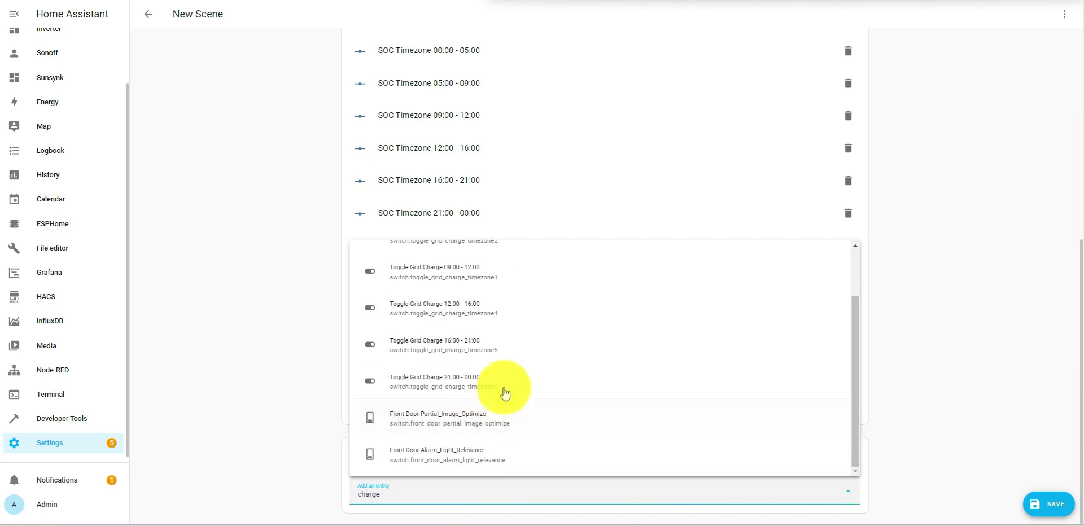
click(459, 389)
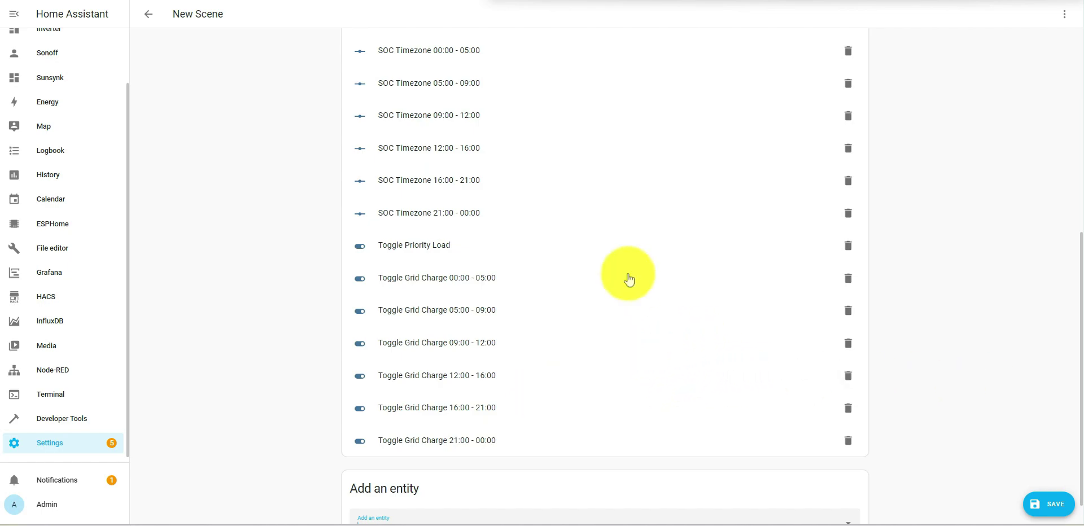
- Review the scene's name and entity list, and check the setting of SOC Timezone 00:00 - 05:00
scroll(734, 282, up, 2)
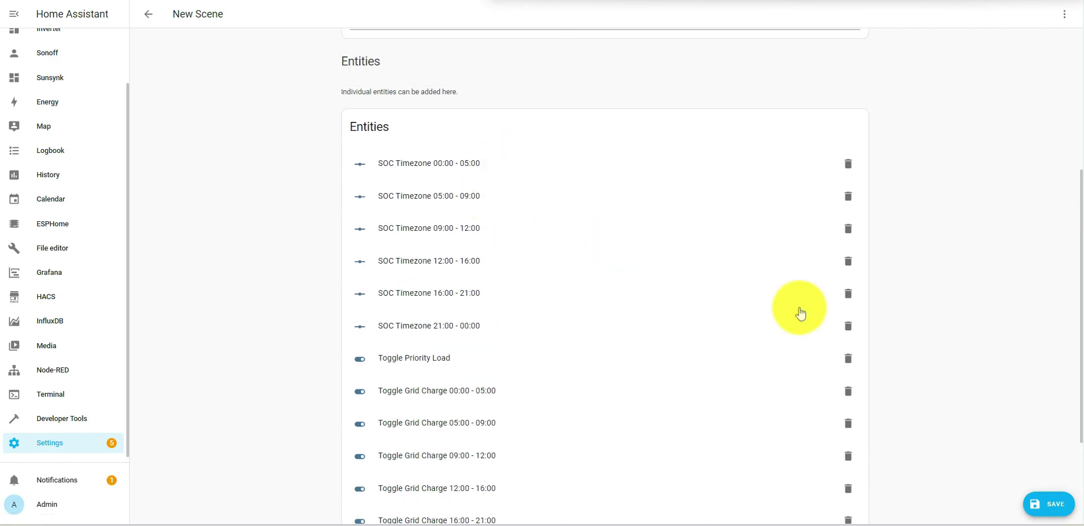
scroll(694, 302, down, 2)
scroll(699, 292, down, 1)
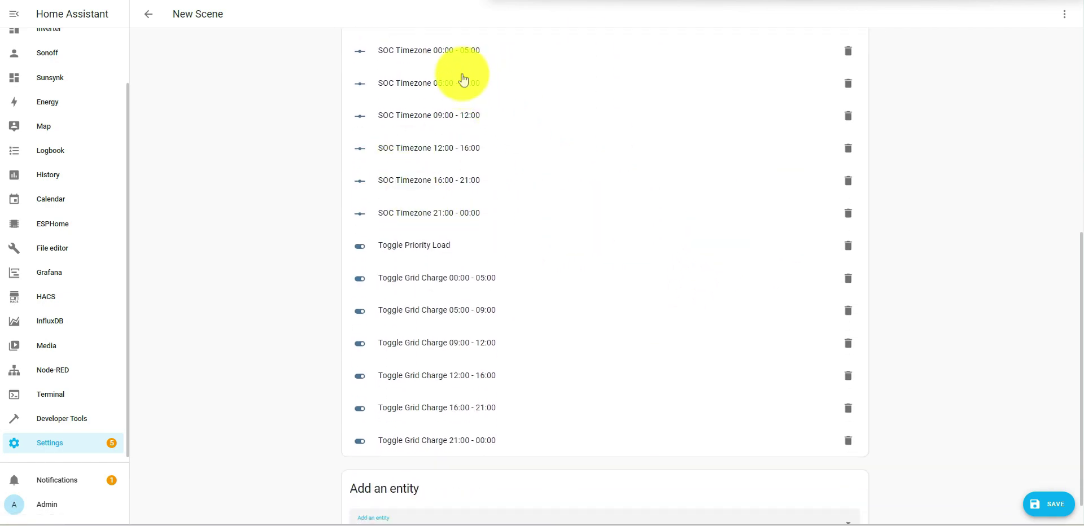
click(431, 49)
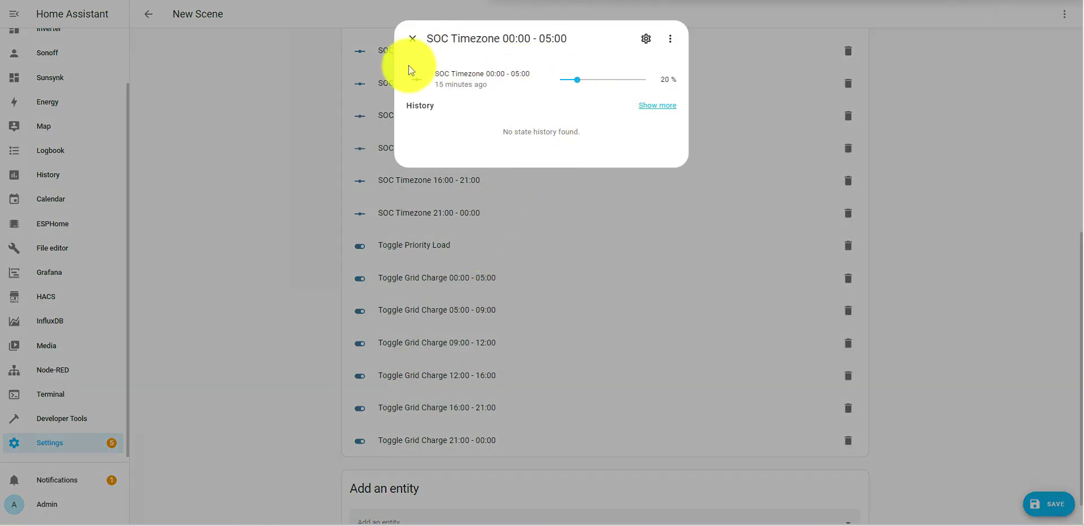
click(547, 169)
scroll(546, 164, up, 6)
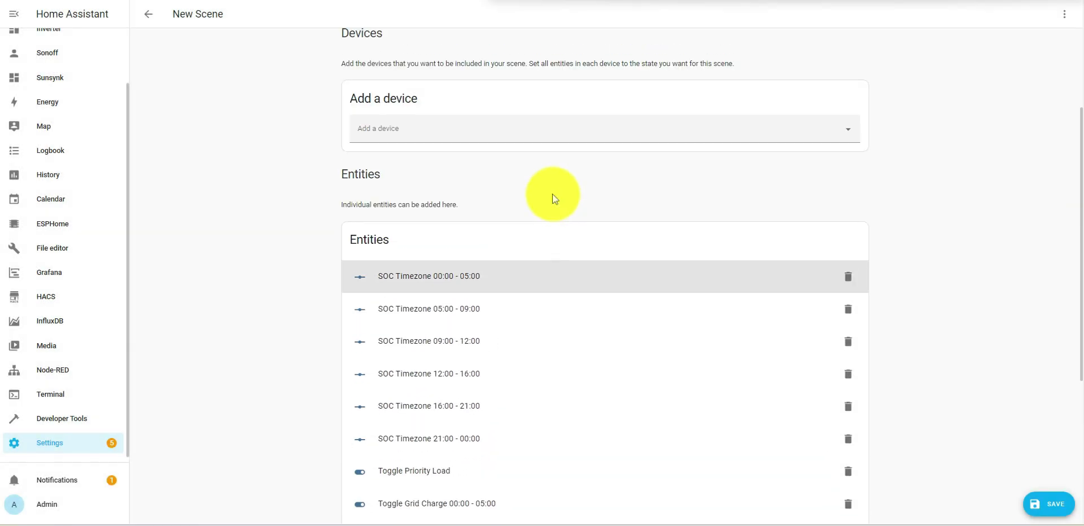
scroll(406, 91, up, 1)
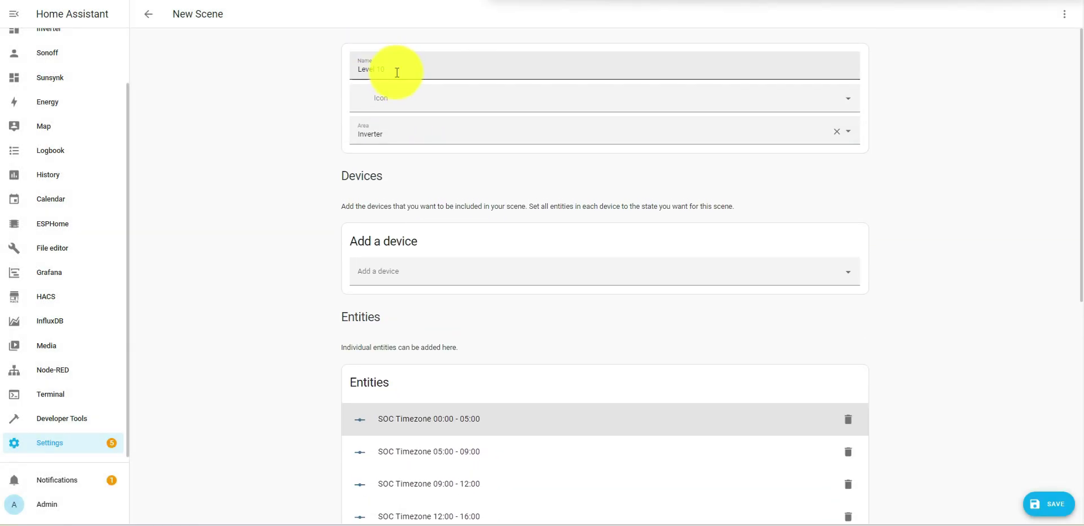
scroll(542, 339, down, 4)
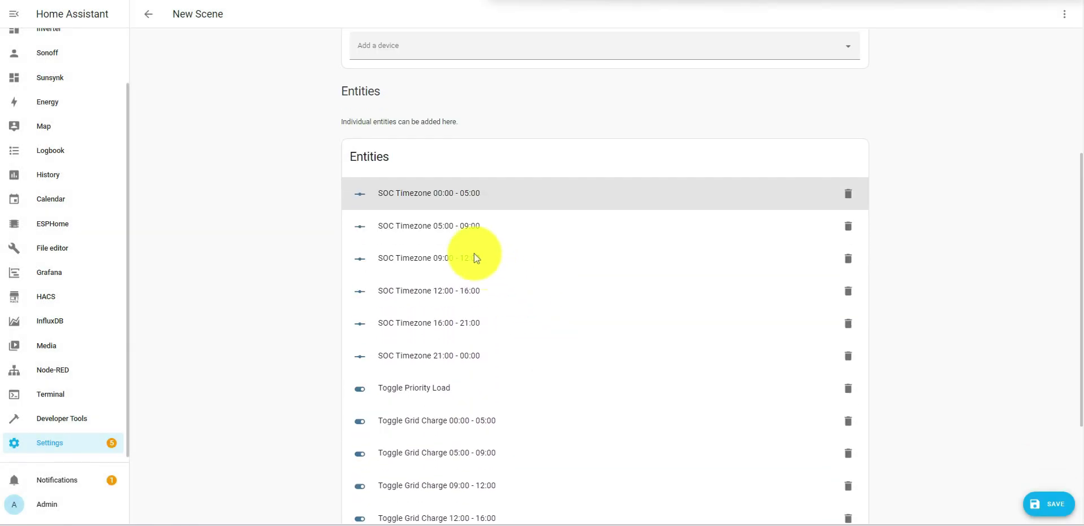
- Set SOC Timezone 00:00 - 05:00, 05:00 - 09:00 and 09:00 - 12:00 to 80 % in the scene
click(506, 201)
drag(575, 80, 629, 79)
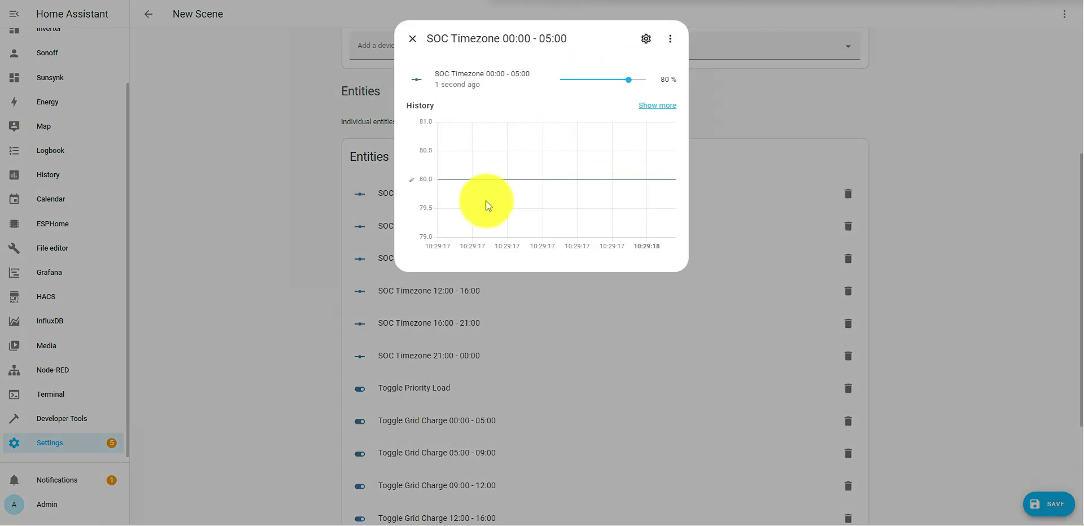
click(384, 231)
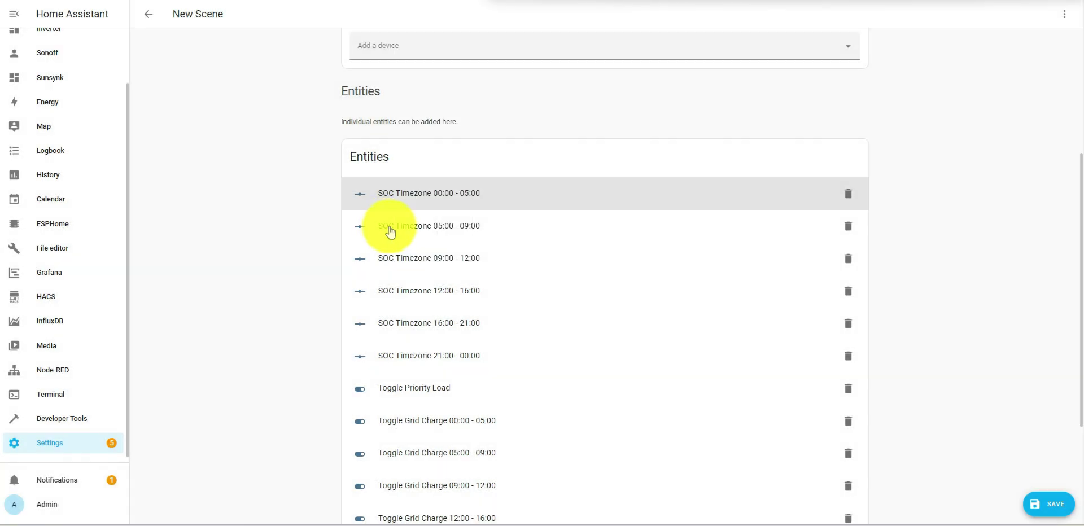
click(395, 229)
drag(592, 86, 610, 85)
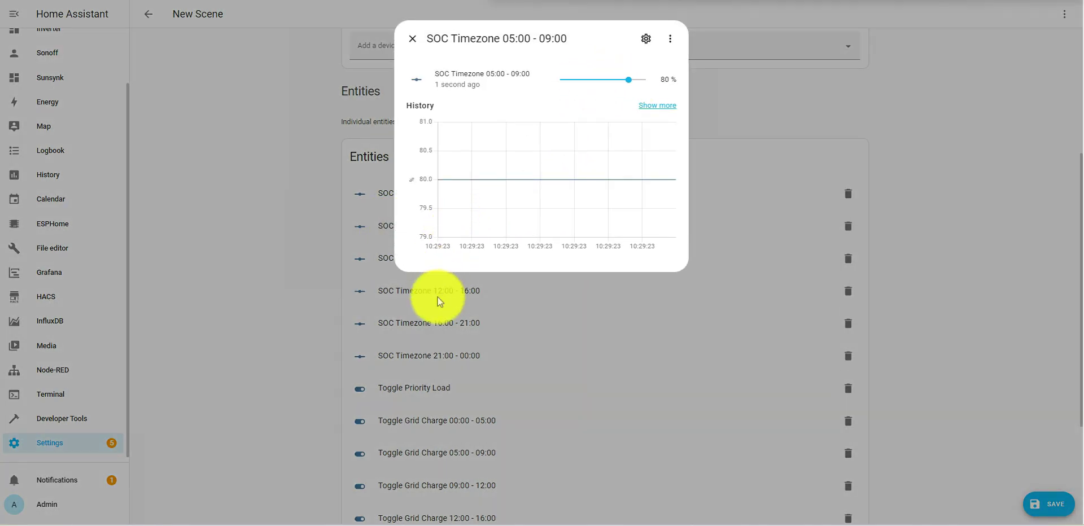
click(374, 265)
click(424, 262)
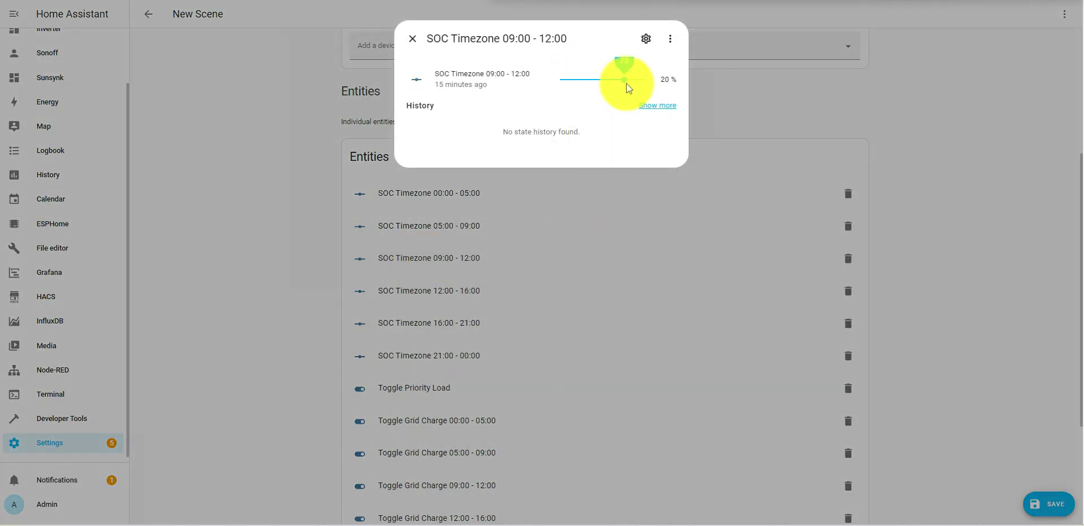
drag(628, 83, 628, 83)
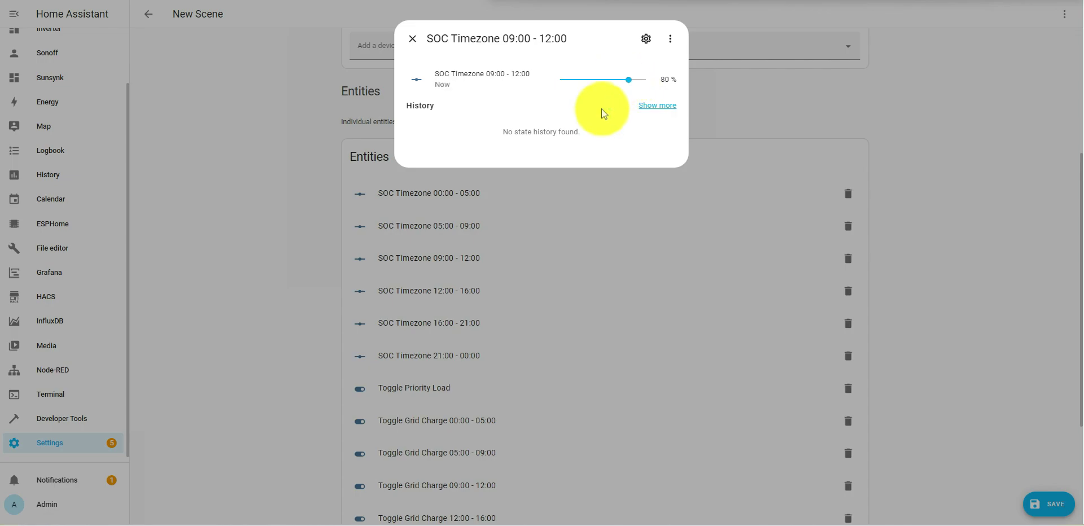
click(457, 301)
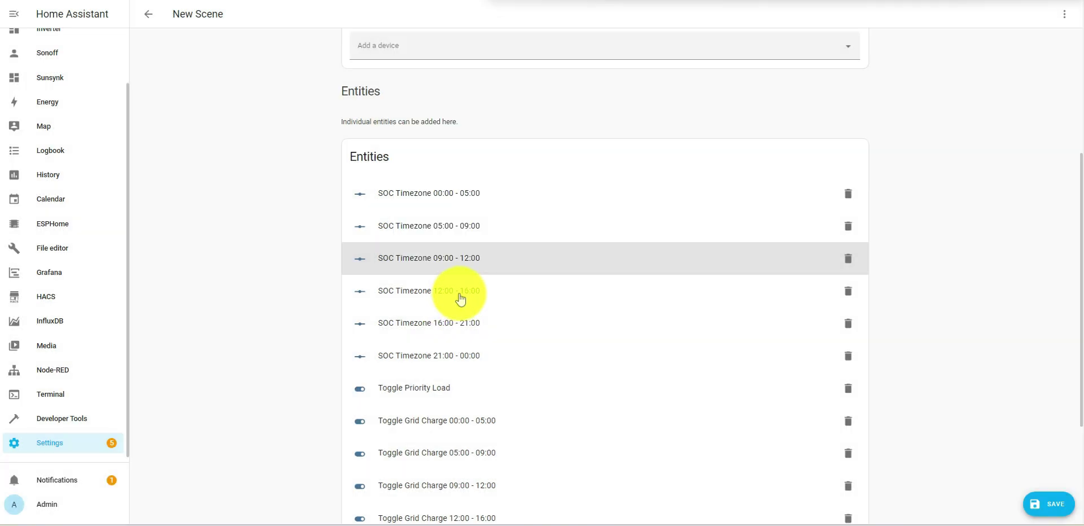
- Set SOC Timezone 12:00 - 16:00 and 16:00 - 21:00 to 80 % in the scene
click(458, 295)
drag(577, 85, 628, 83)
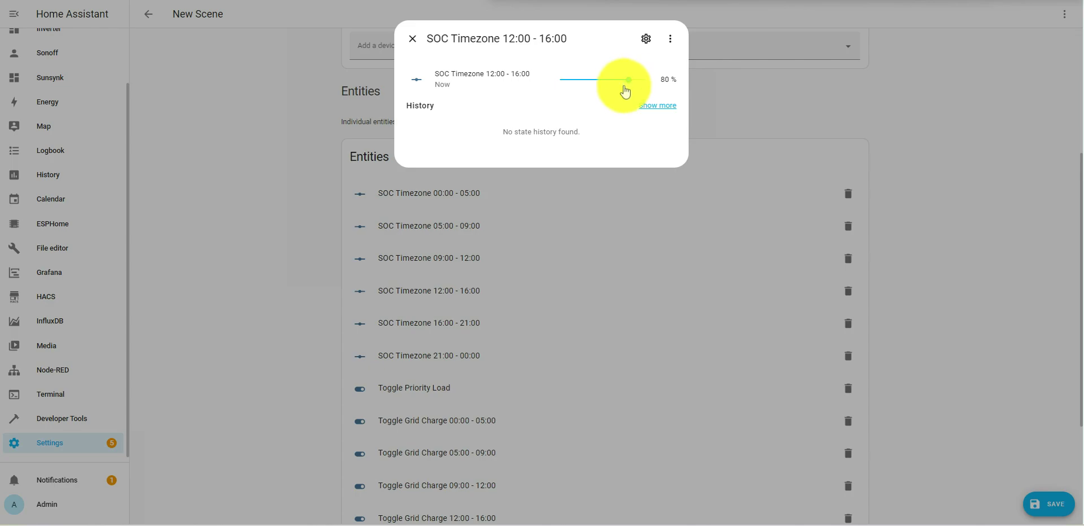
click(446, 325)
click(446, 329)
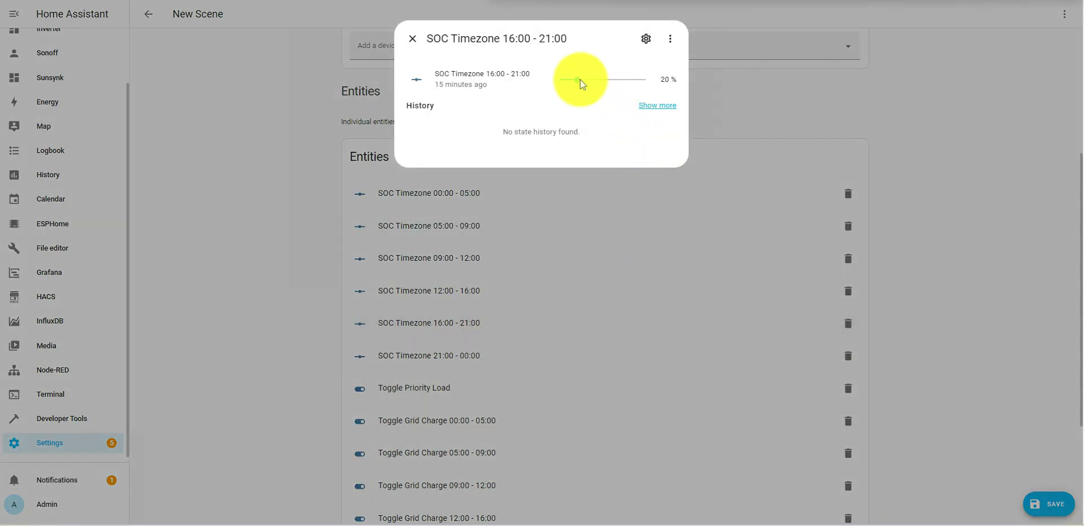
drag(577, 79, 617, 84)
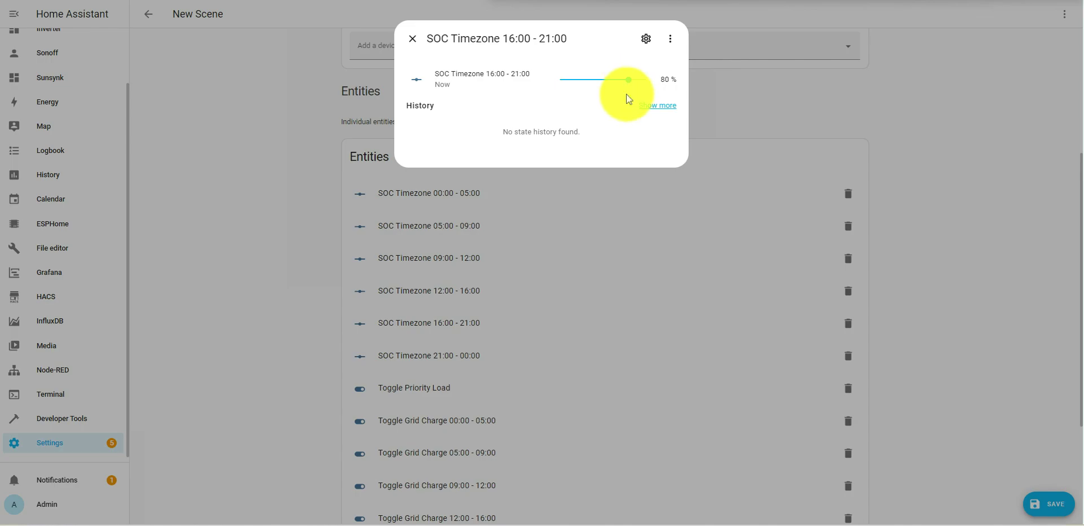
click(424, 352)
- Set SOC Timezone 21:00 - 00:00 to 80 % and switch Toggle Priority Load off in the scene
click(428, 358)
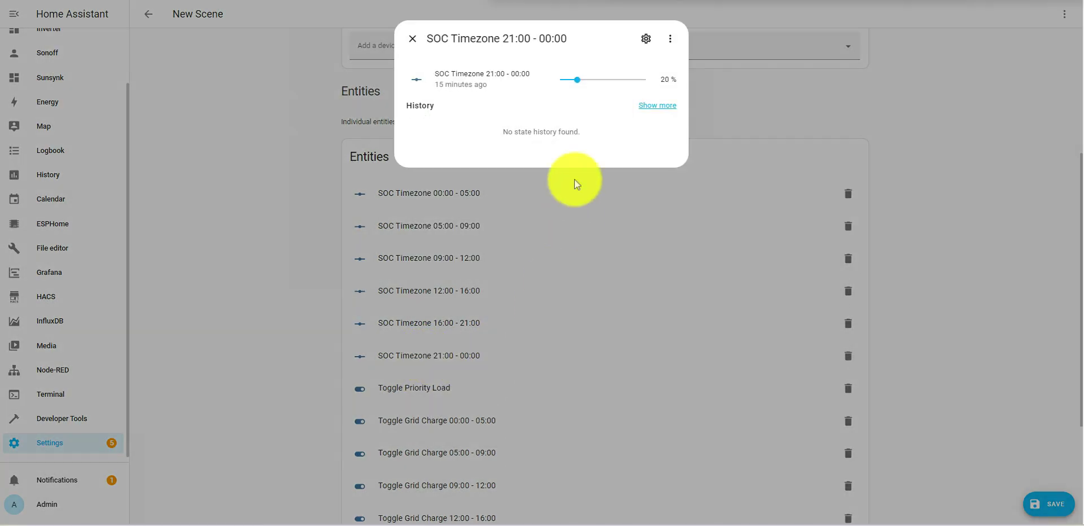
drag(587, 80, 623, 80)
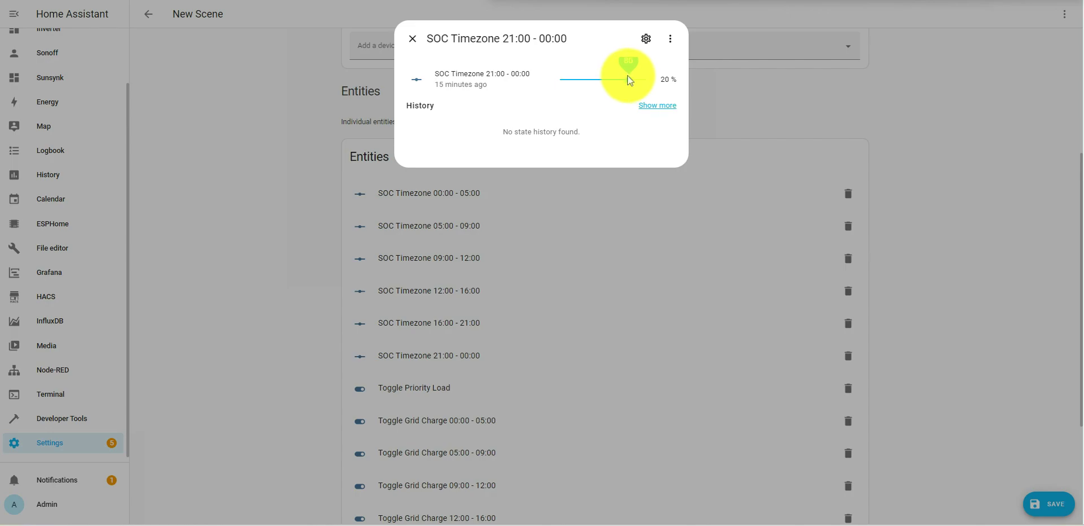
drag(628, 75, 627, 79)
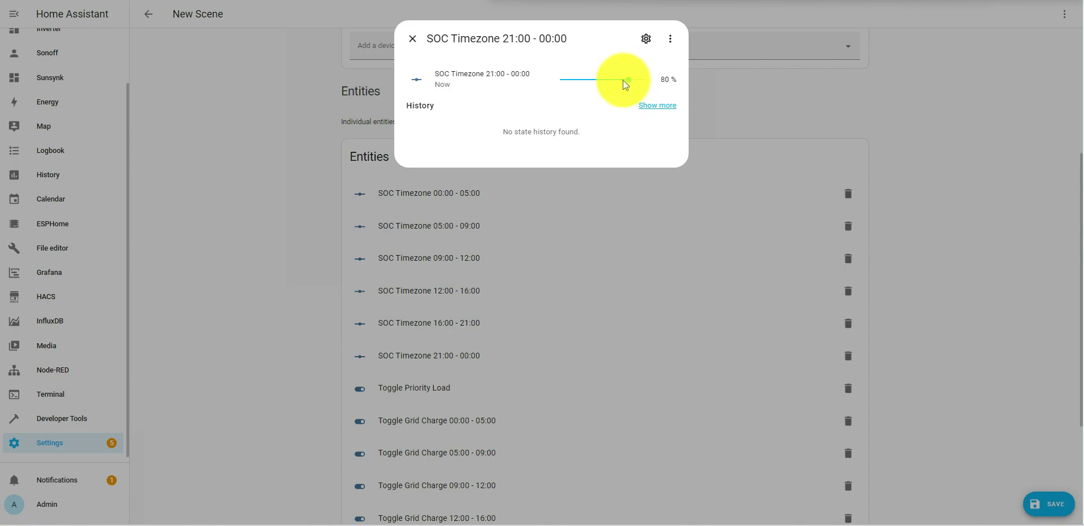
click(441, 389)
click(436, 388)
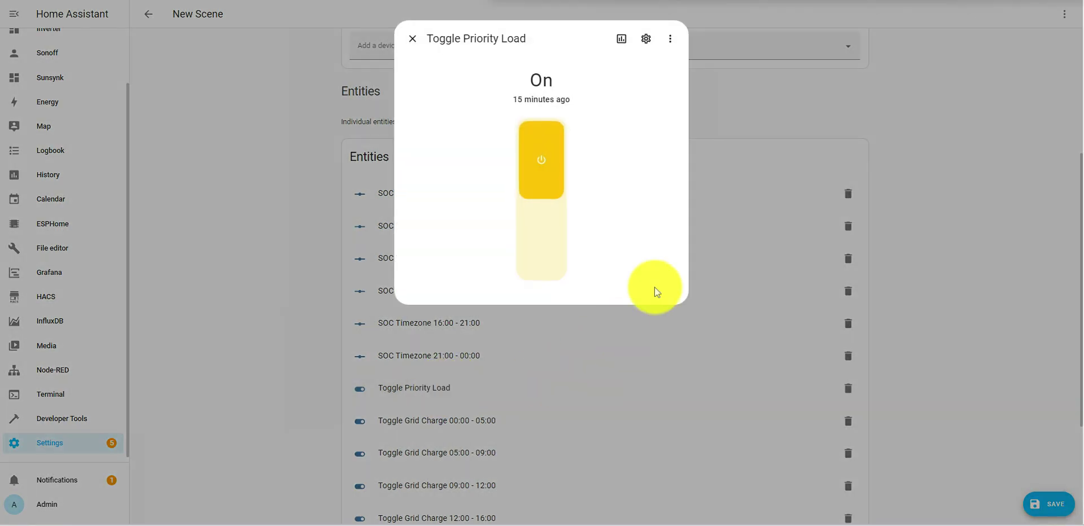
click(547, 181)
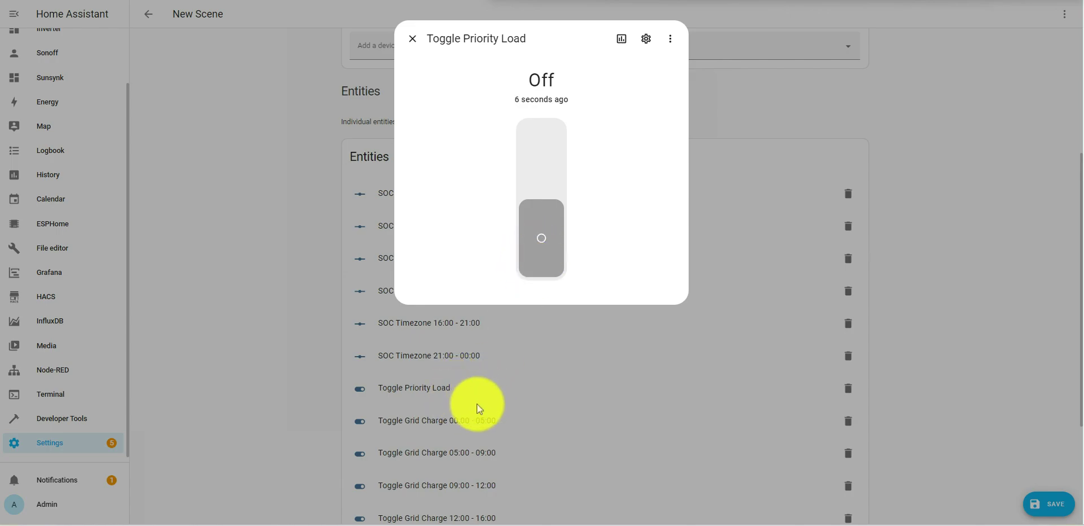
- Switch on Toggle Grid Charge 00:00 - 05:00 and 05:00 - 09:00 in the scene
click(439, 423)
click(441, 423)
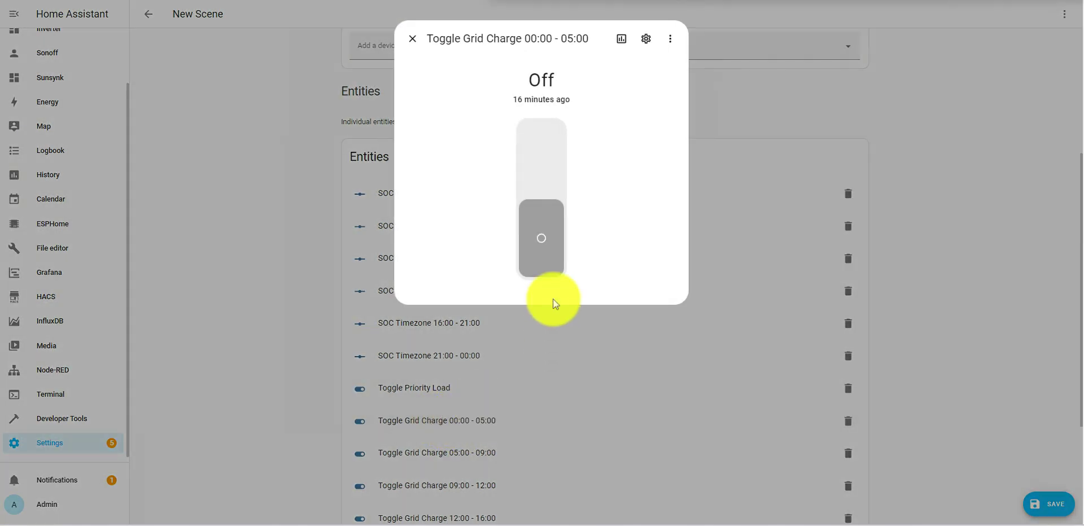
click(550, 258)
click(475, 454)
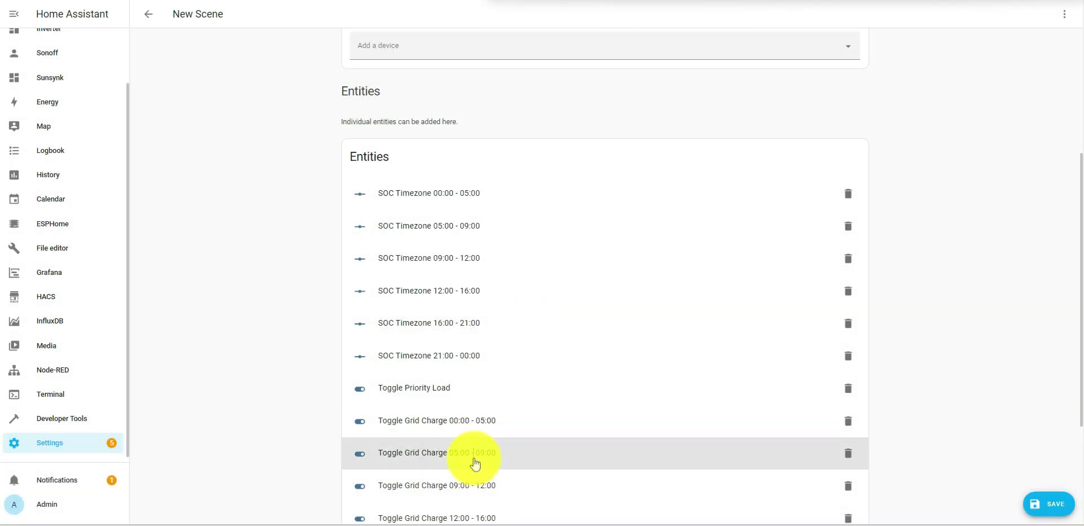
click(475, 463)
click(547, 249)
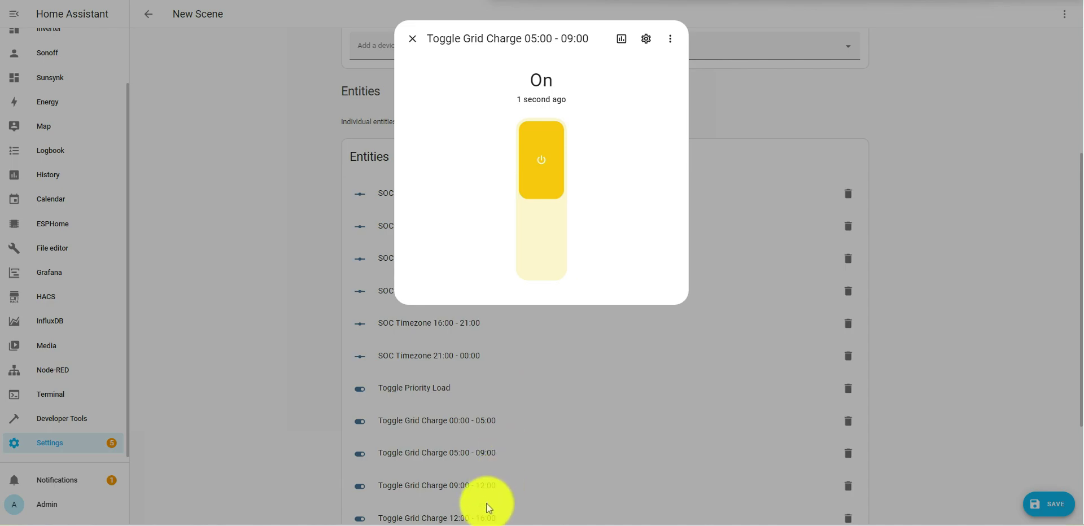
- Switch on Toggle Grid Charge 09:00 - 12:00 and 12:00 - 16:00 in the scene
click(486, 503)
click(479, 483)
click(530, 265)
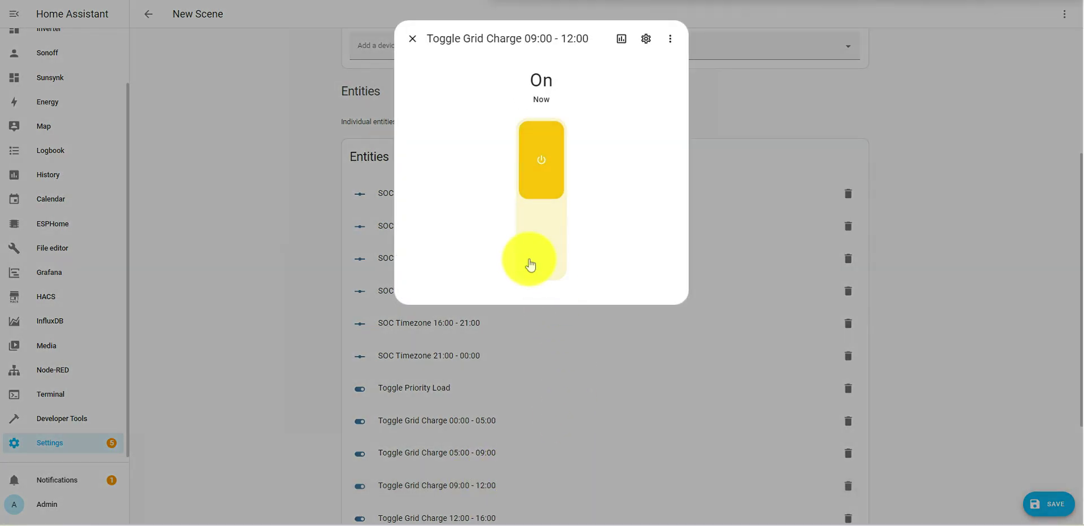
click(477, 522)
click(482, 517)
click(533, 250)
click(650, 405)
- Switch on Toggle Grid Charge 16:00 - 21:00 and 21:00 - 00:00 in the scene
scroll(721, 414, down, 3)
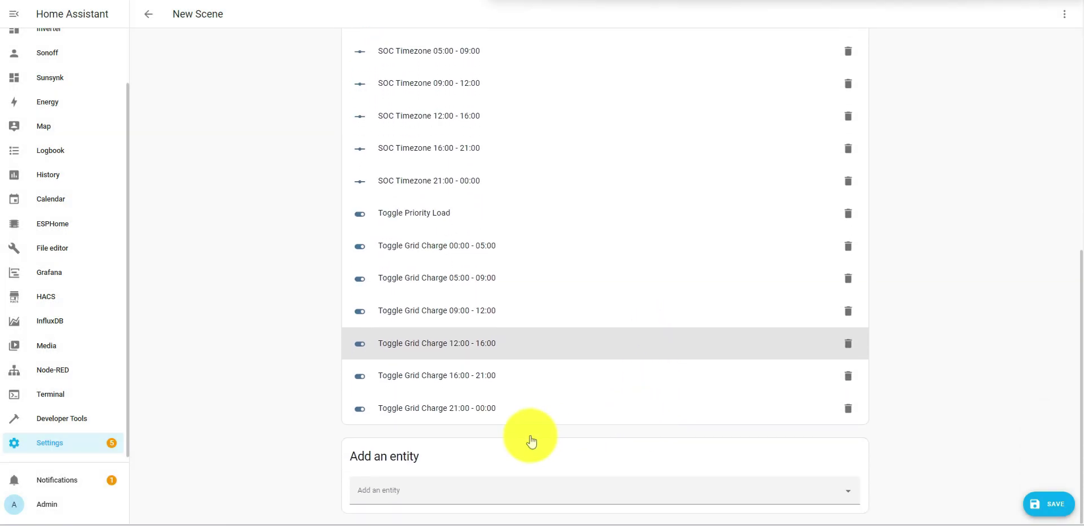
click(484, 375)
click(526, 255)
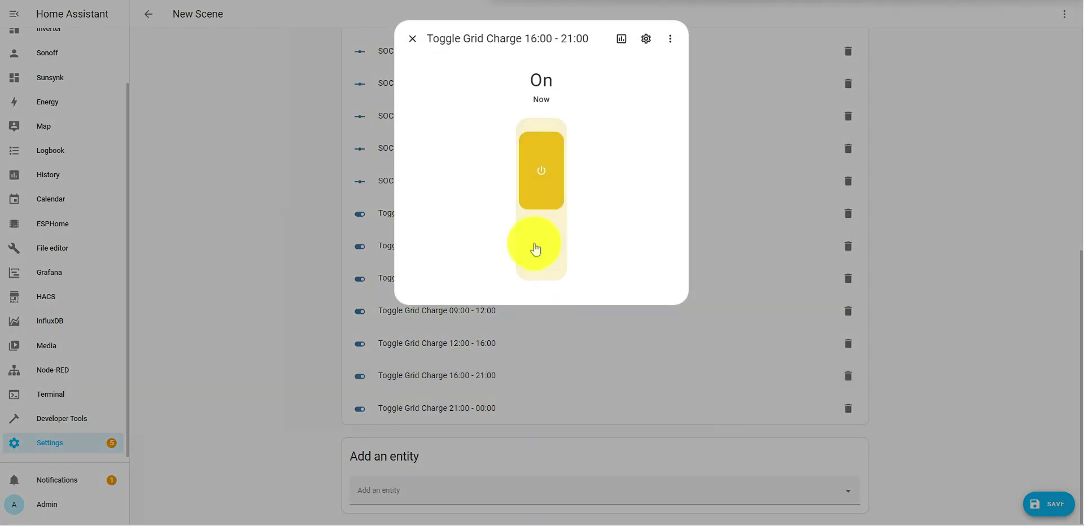
click(587, 341)
click(486, 408)
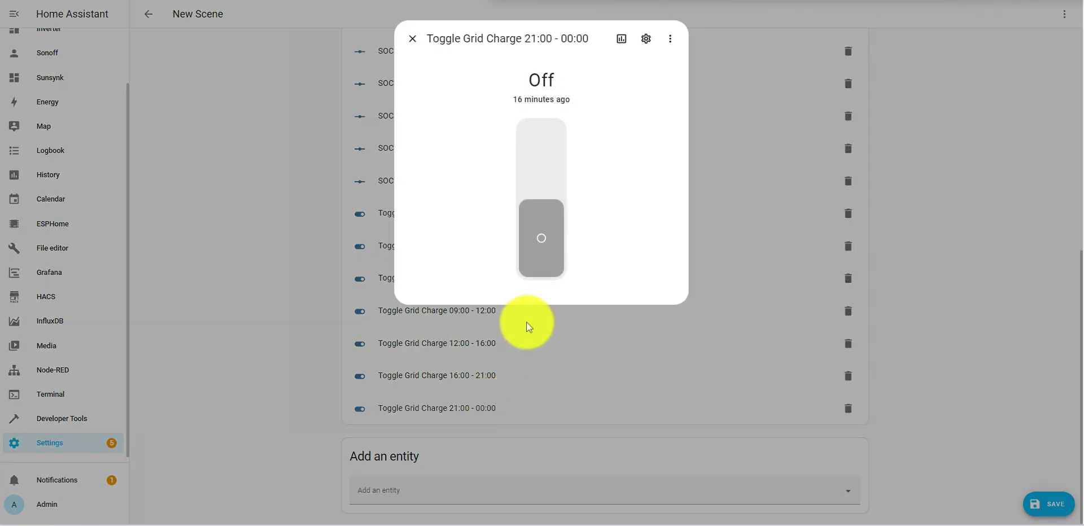
click(536, 249)
click(634, 429)
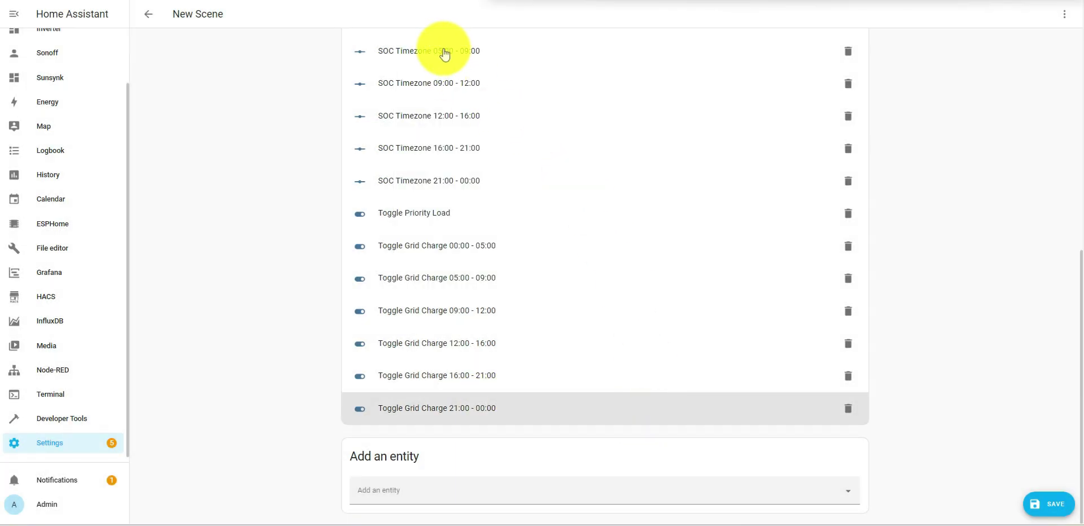
- Check the settings of SOC Timezone 05:00 - 09:00 and Toggle Grid Charge 05:00 - 09:00
click(481, 51)
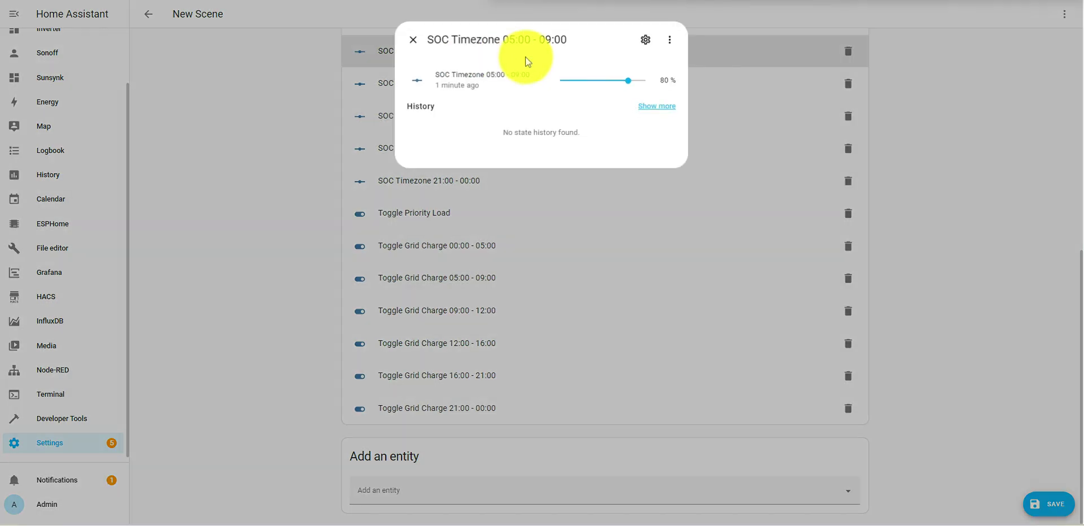
click(413, 39)
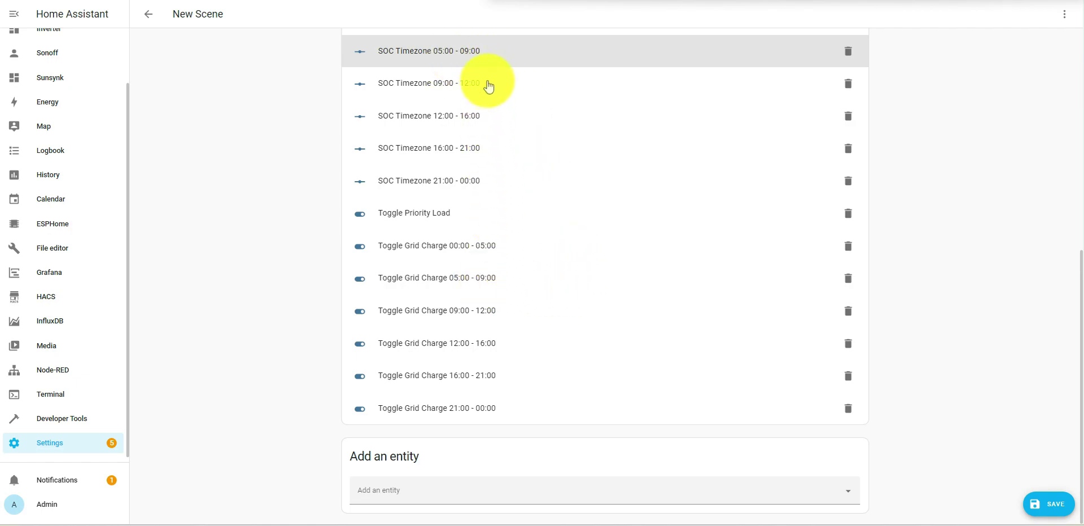
click(515, 52)
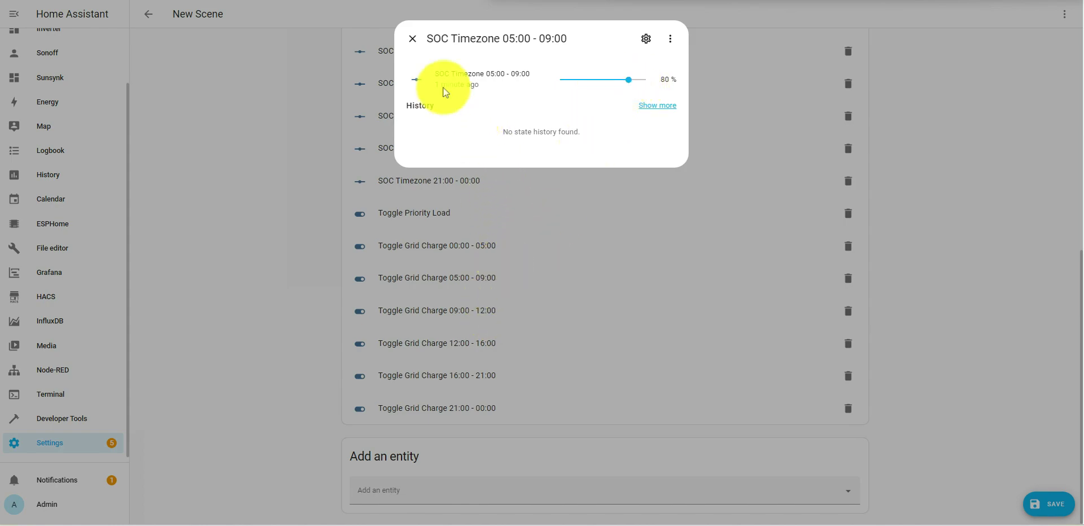
click(413, 39)
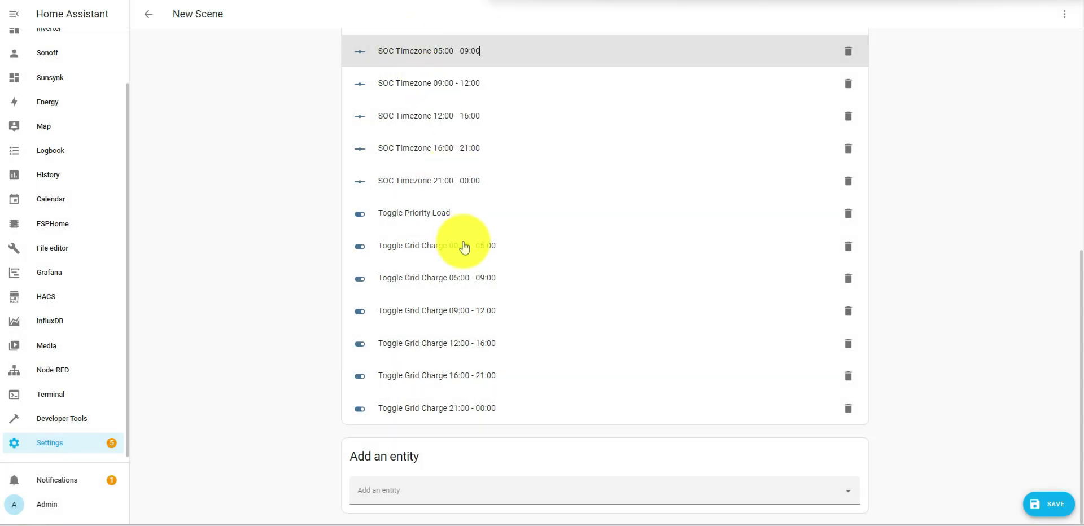
click(474, 285)
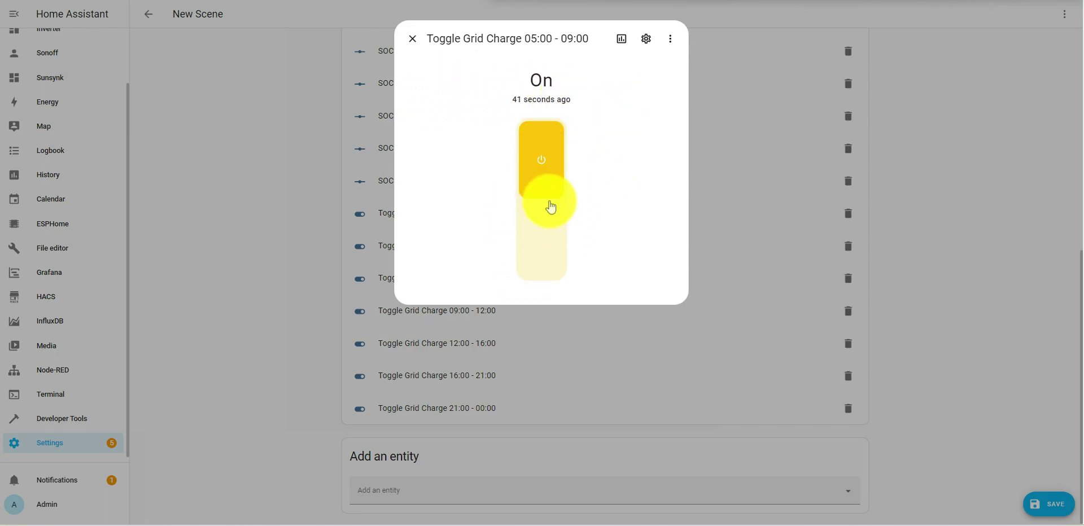
click(414, 40)
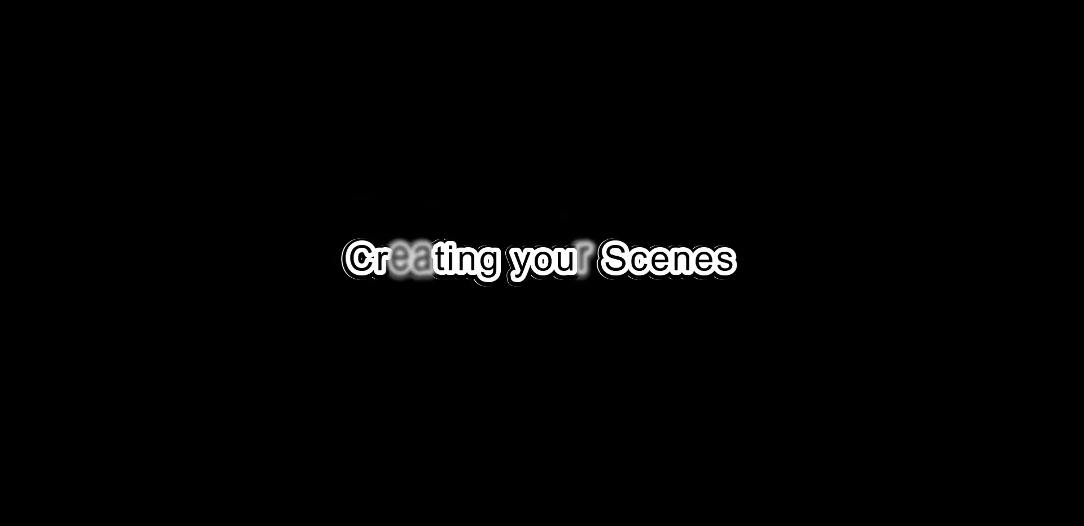
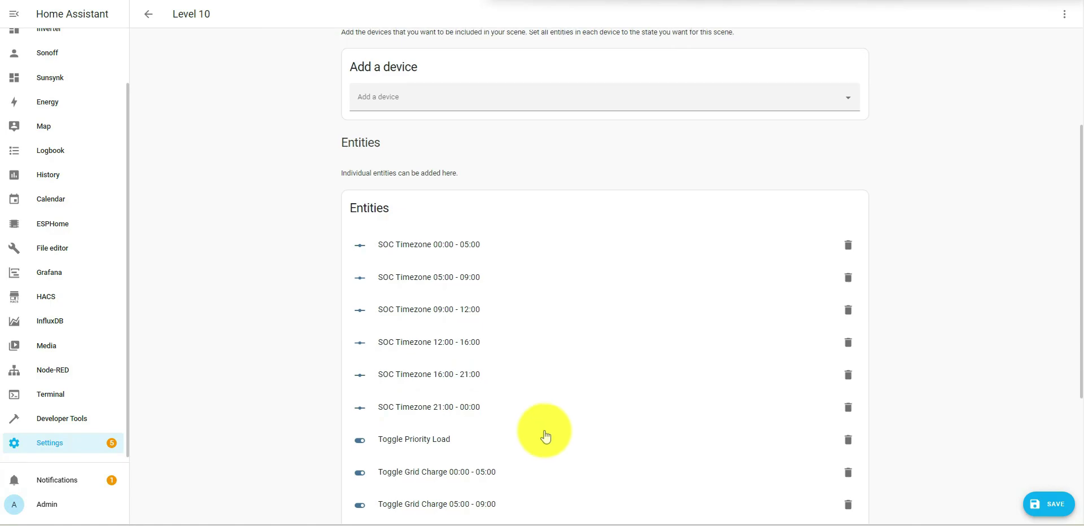
- Review the Level 10 scene's name, area and entity list, and save the scene
scroll(547, 435, down, 4)
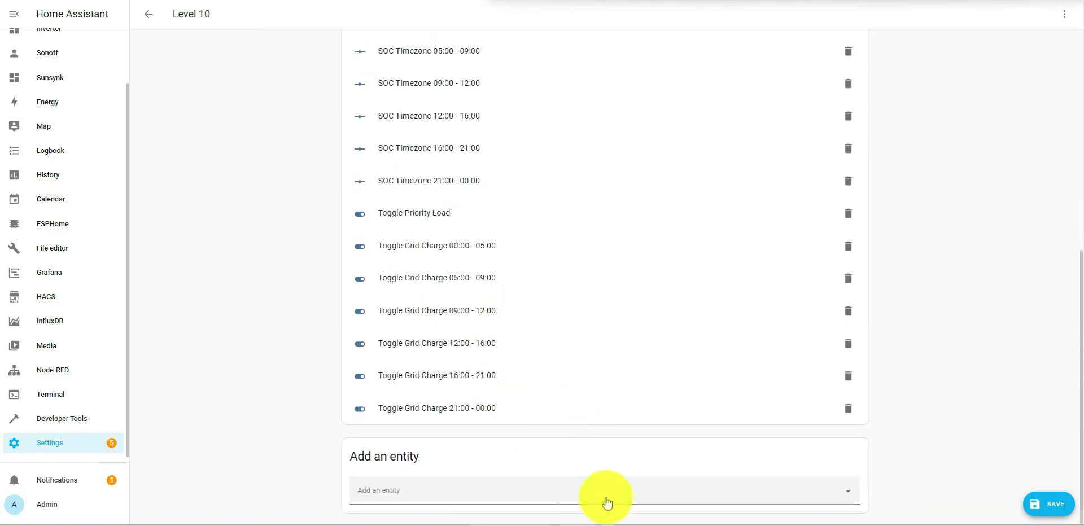
scroll(584, 310, up, 7)
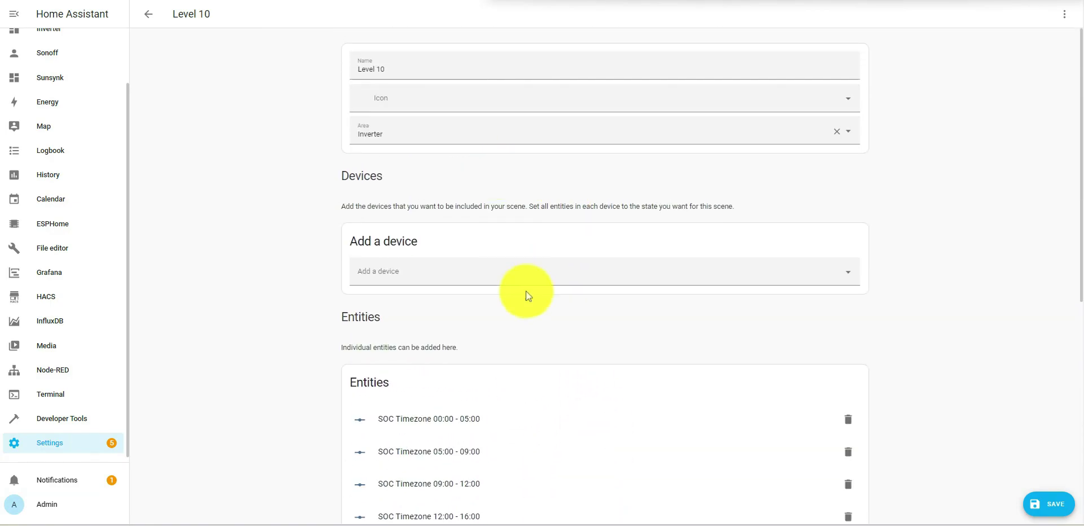
scroll(569, 436, down, 7)
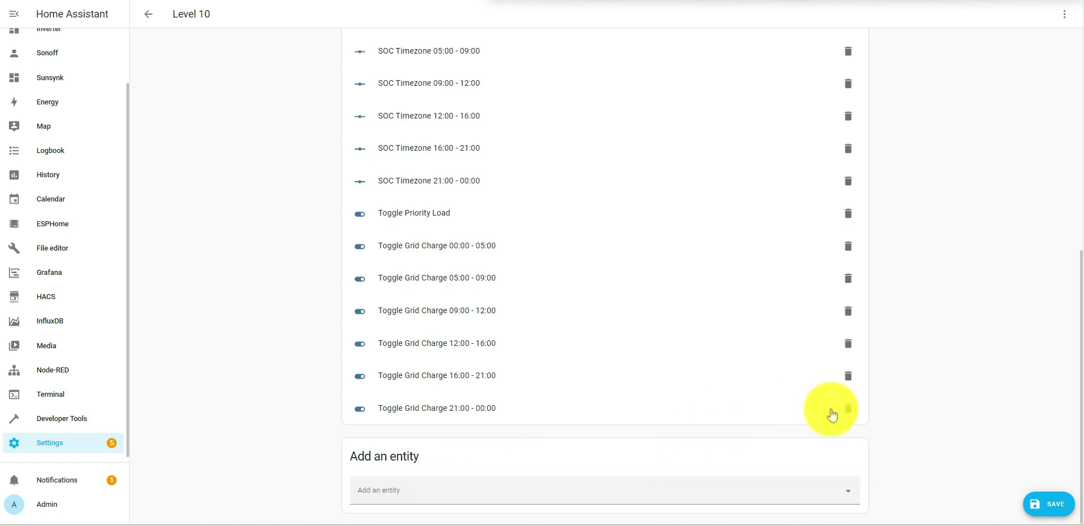
scroll(934, 398, up, 5)
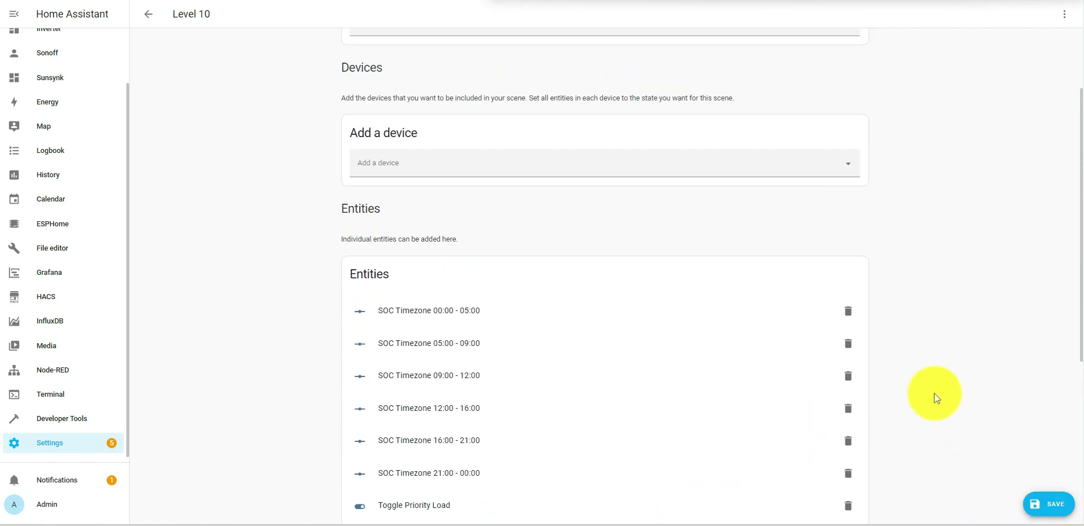
scroll(935, 398, down, 5)
click(1050, 506)
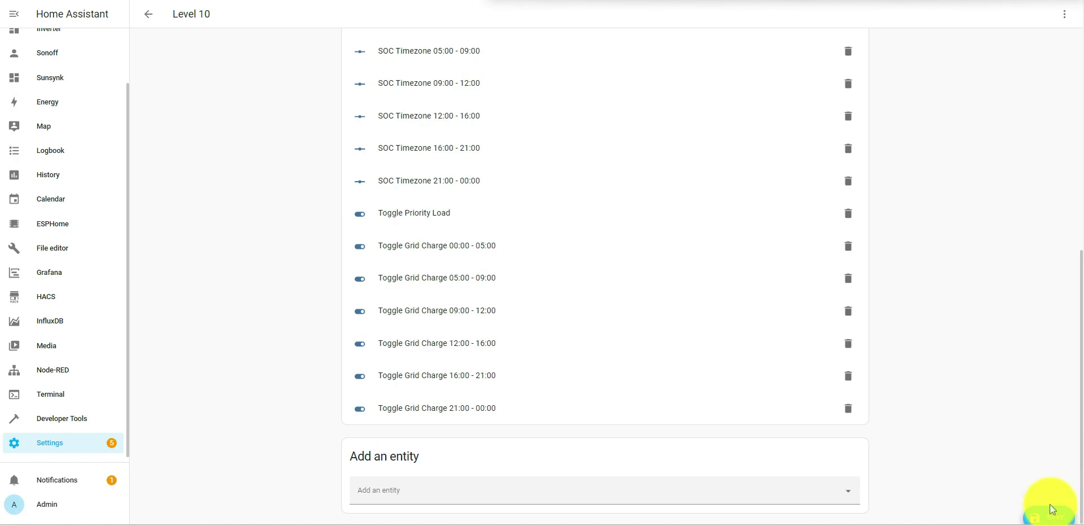
- Rename the Level 10 scene as "Level 10 load shedding" and save it
scroll(334, 242, up, 7)
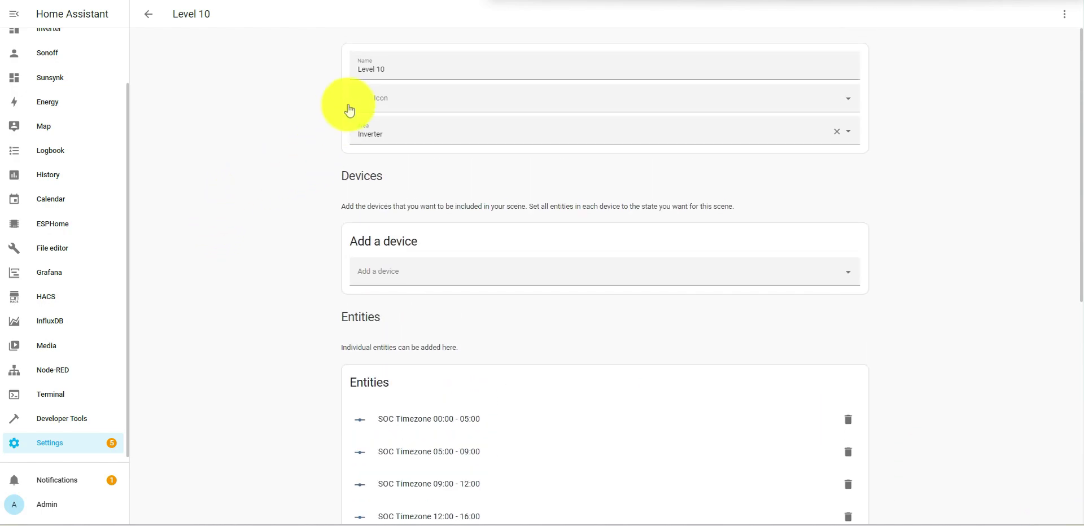
click(411, 72)
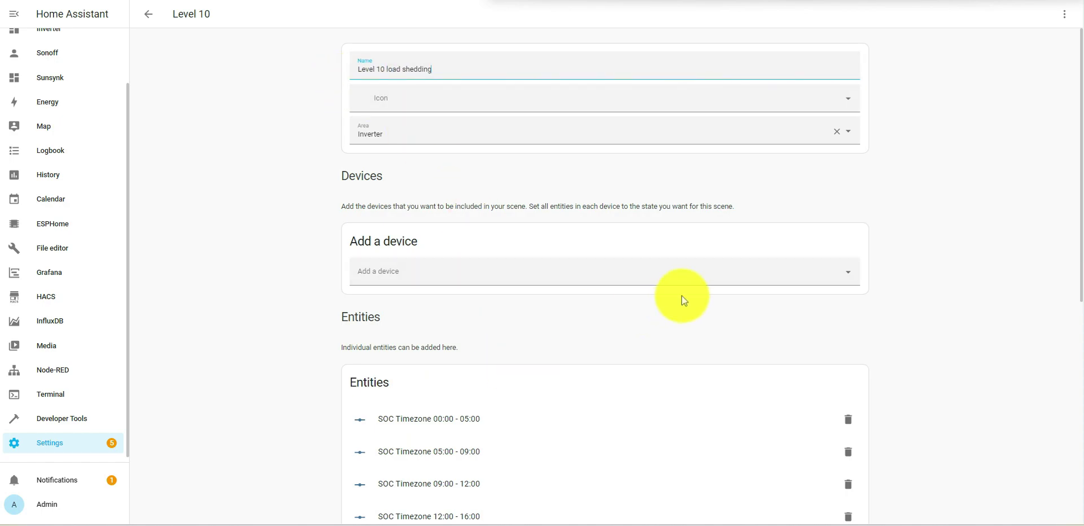
scroll(685, 295, down, 7)
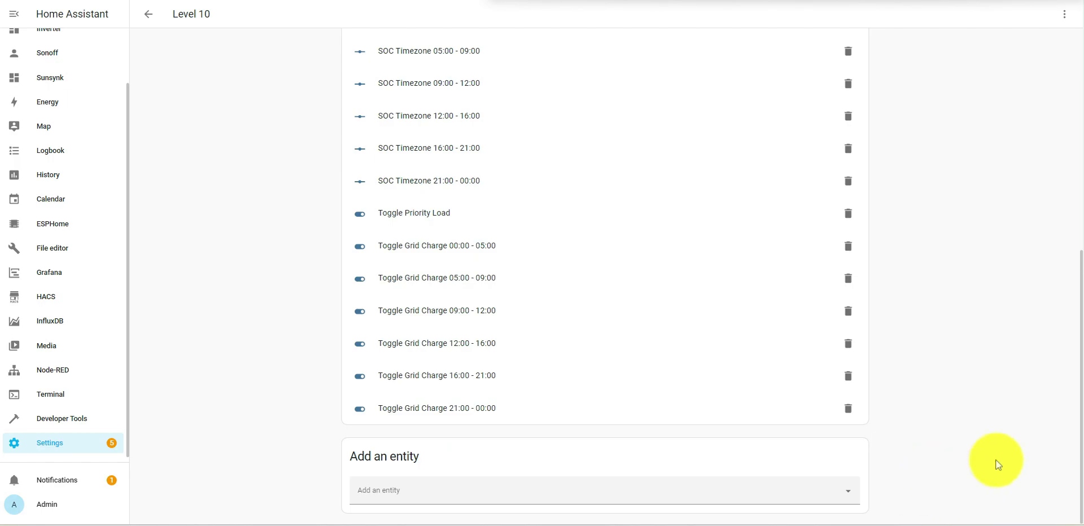
scroll(915, 271, up, 1)
scroll(932, 214, up, 6)
scroll(963, 242, down, 7)
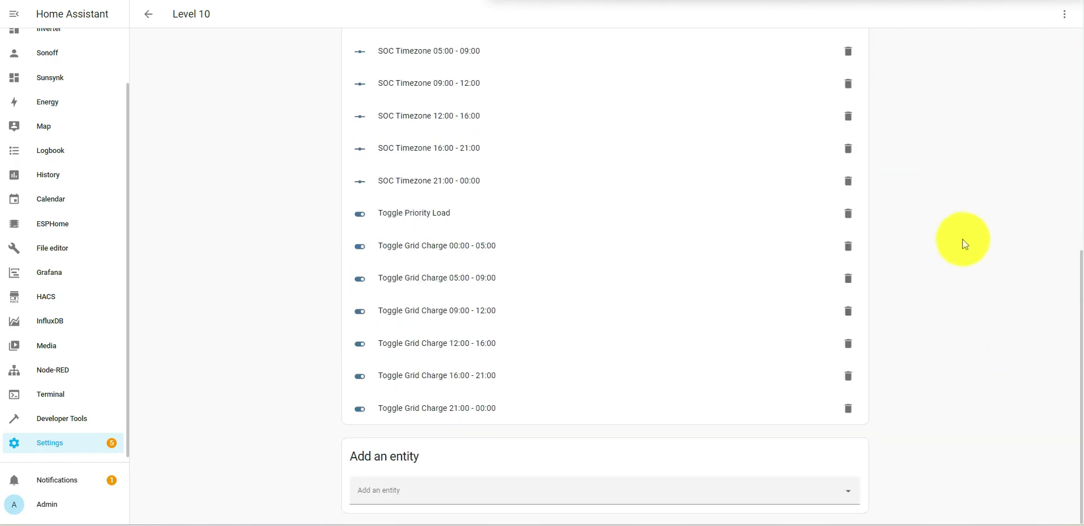
scroll(982, 295, up, 4)
scroll(985, 293, up, 3)
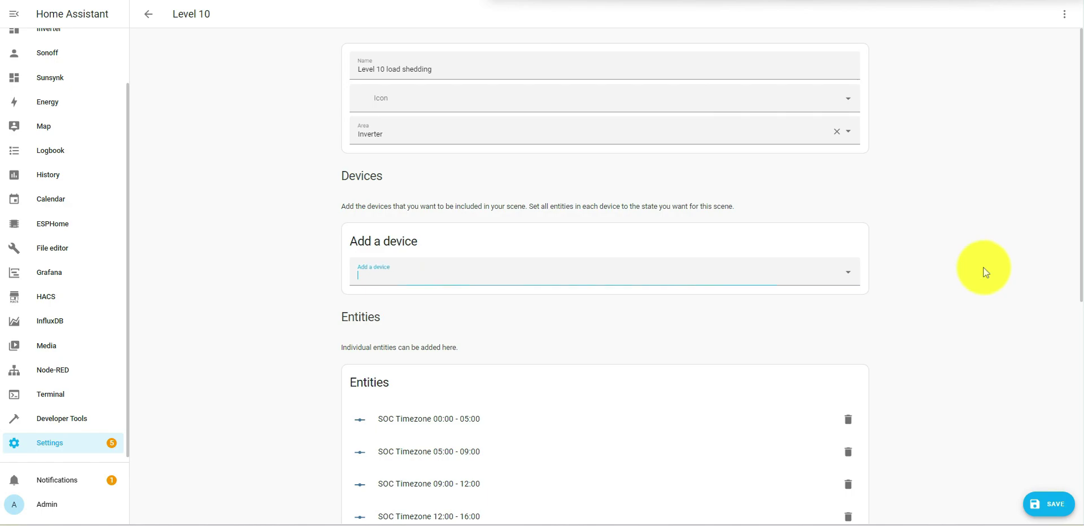
click(1049, 506)
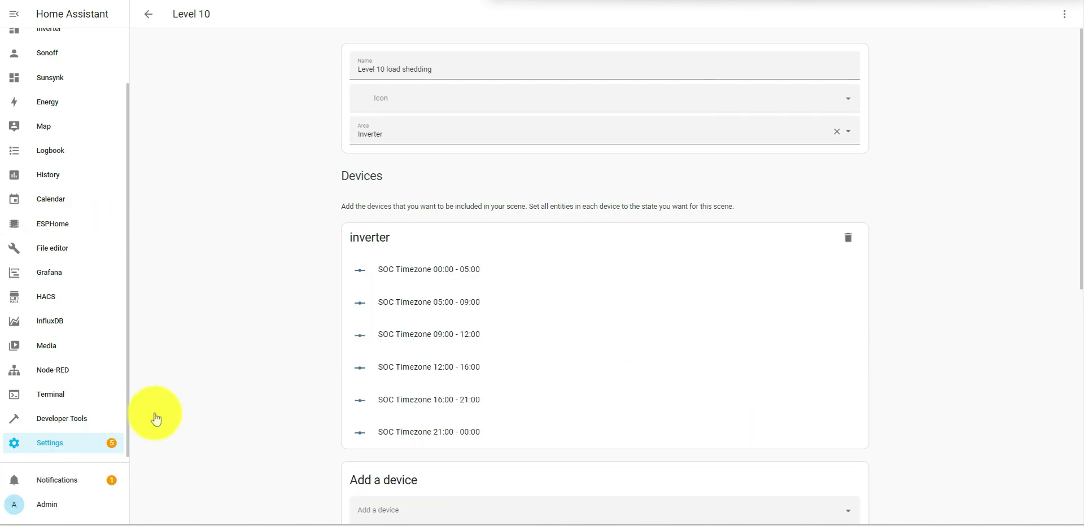
- Leave the scene editor and create a new empty automation from scratch
click(149, 15)
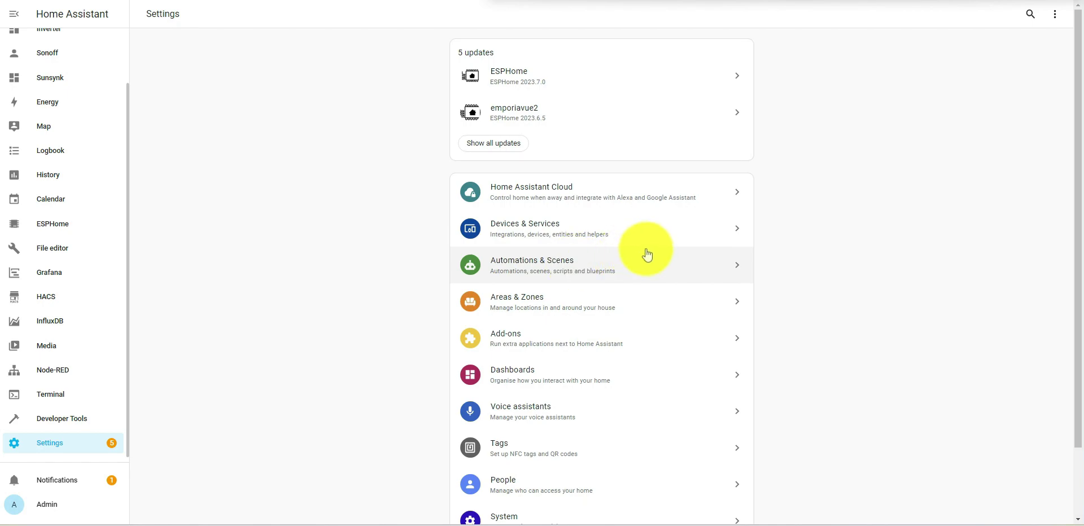
click(567, 266)
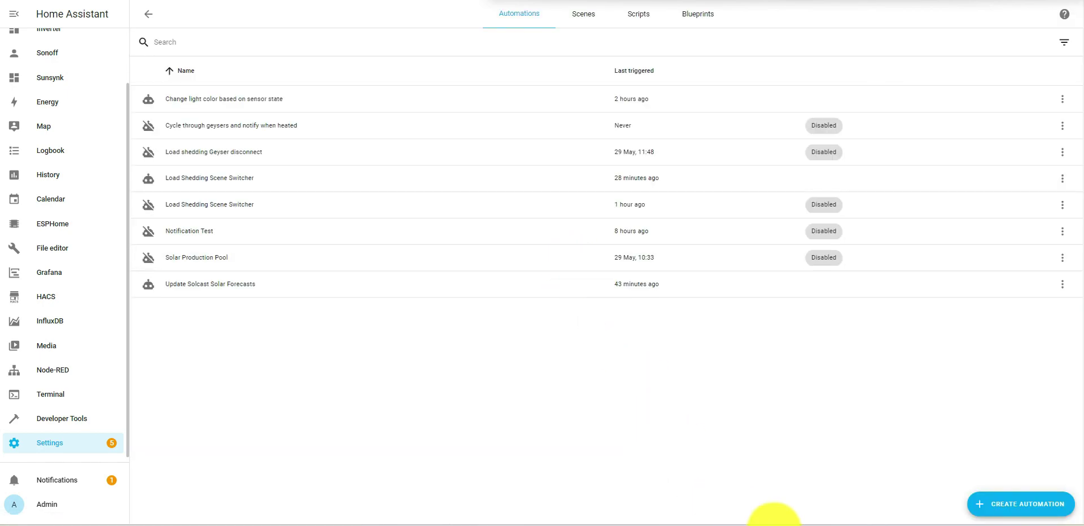
click(1030, 511)
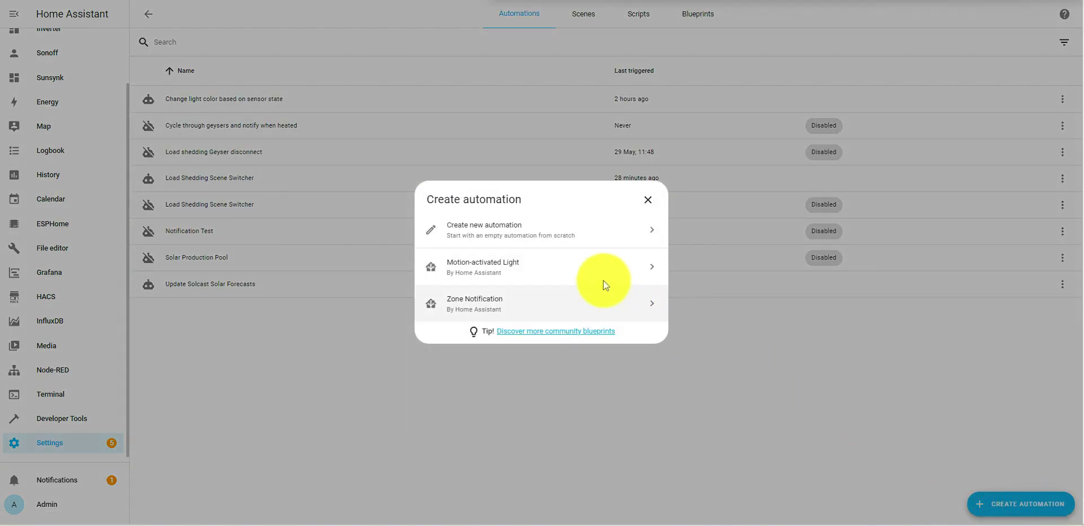
click(527, 233)
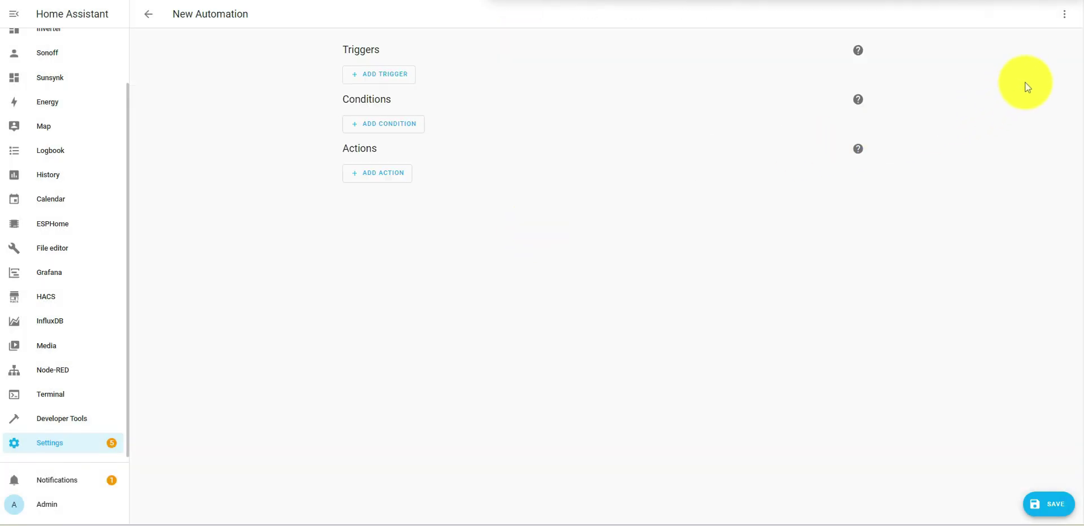
- Switch the new automation to YAML editing and replace its default code with the full Load Shedding Scene Switcher automation code
click(1065, 16)
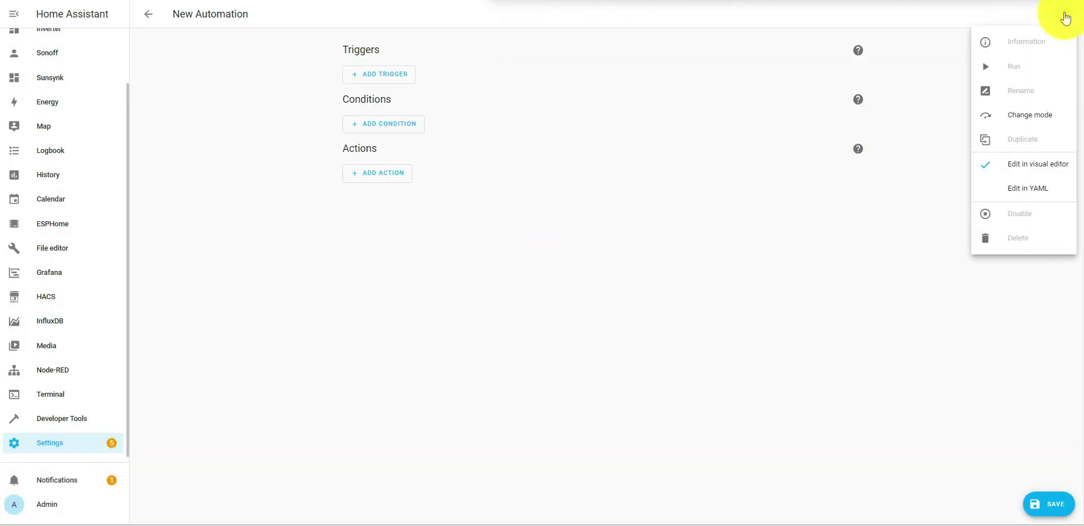
click(1028, 189)
click(159, 87)
drag(158, 87, 145, 34)
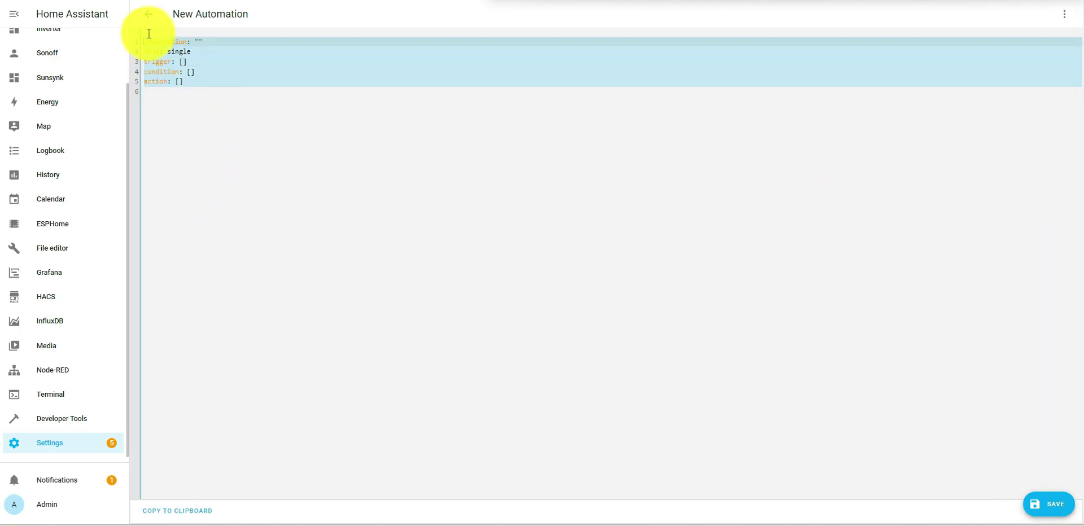
text(alias: Load Shedding Scene Switcher description: '' trigger:   - platform: state     entity_id: sensor.load_shedding_stage_eskom condition: [] action:   - choose:       - conditions:           - condition: template             value_template: "{{ trigger.to_state.state in ['Stage 1', 'Stage 2', 'Stage 3'] }}"         sequence:           - condition: template             value_template: "{{ states('scene.stage_2_load_shedding') != 'on' }}"           - service: scene.turn_on             target:               entity_id: scene.stage_2_load_shedding           - service: notify.notify             data:               message: "Scene changed to Stage 2 Load Shedding"       - conditions:           - condition: template             value_template: "{{ trigger.to_state.state == 'Stage 4' }}"         sequence:           - condition: template             value_template: "{{ states('scene.stage_4_load_shedding') != 'on' }}"           - service: scene.turn_on             target:               entity_id: scene.stage_4_load_shedding           - service: notify.notify             data:               message: "Scene changed to Stage 4 Load Shedding"       - conditions:           - condition: template             value_template: "{{ trigger.to_state.state >= 'Stage 5' }}"         sequence:           - condition: template             value_template: "{{ states('scene.stage_6_load_shedding_overcast_priority_charge') != 'on' }}"           - service: scene.turn_on             target:               entity_id: scene.stage_6_load_shedding_overcast_priority_charge           - service: notify.notify             data:               message: "Scene changed to Stage 6 Load Shedding Overcast Priority Charge"     default: [] mode: single)
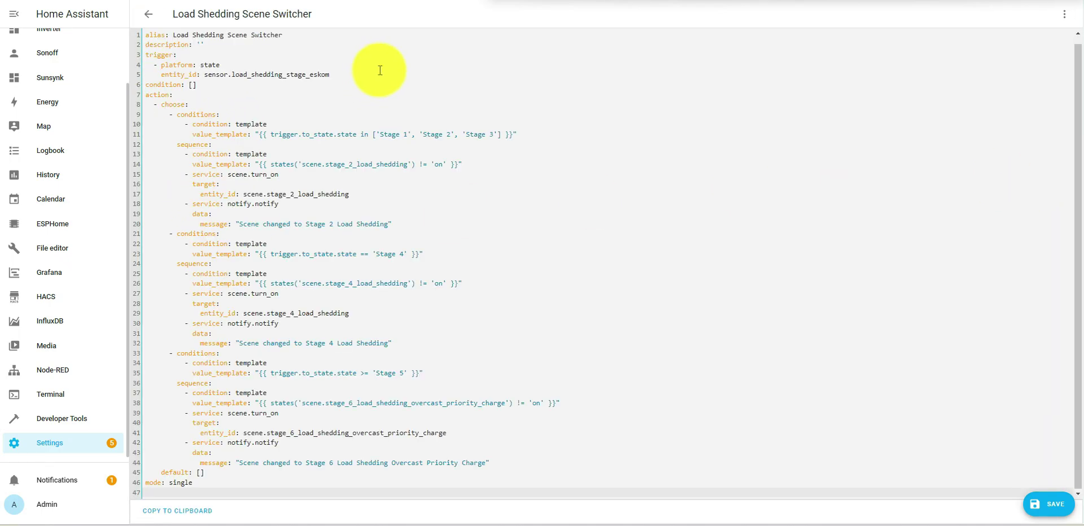
scroll(370, 61, up, 1)
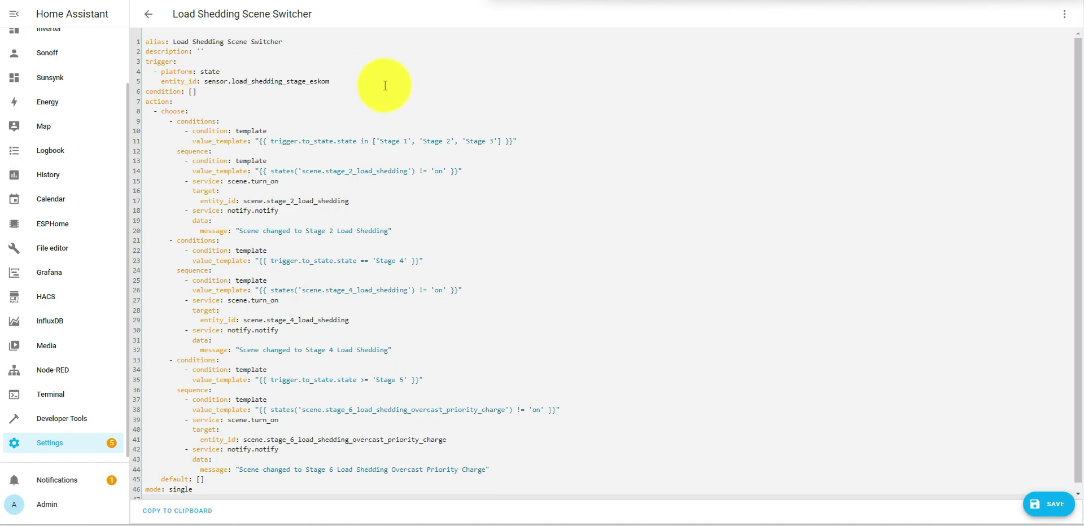
- Copy the entity ID input_text.test_eskom_level from the entity states list and paste it after the trigger's existing entity_id
click(342, 85)
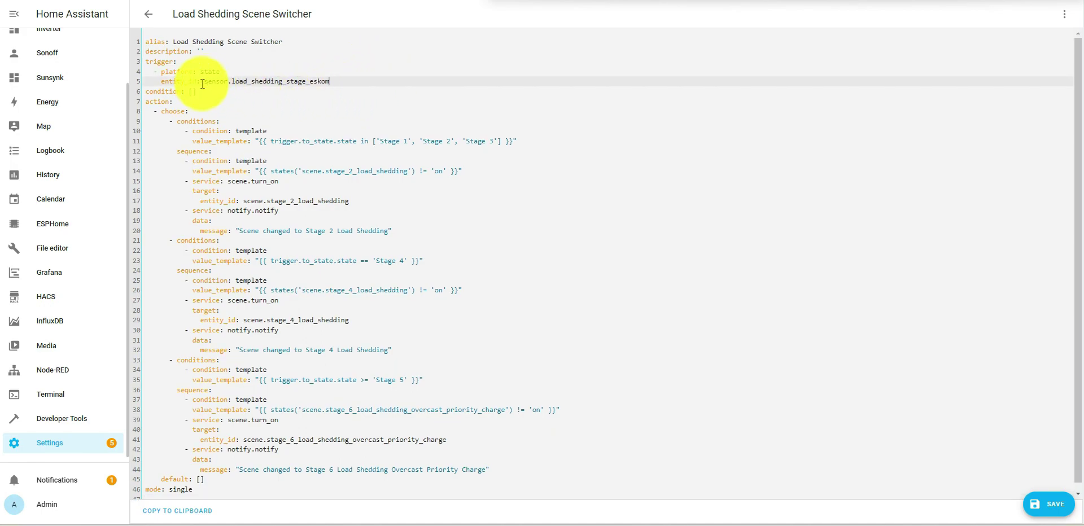
drag(205, 81, 354, 81)
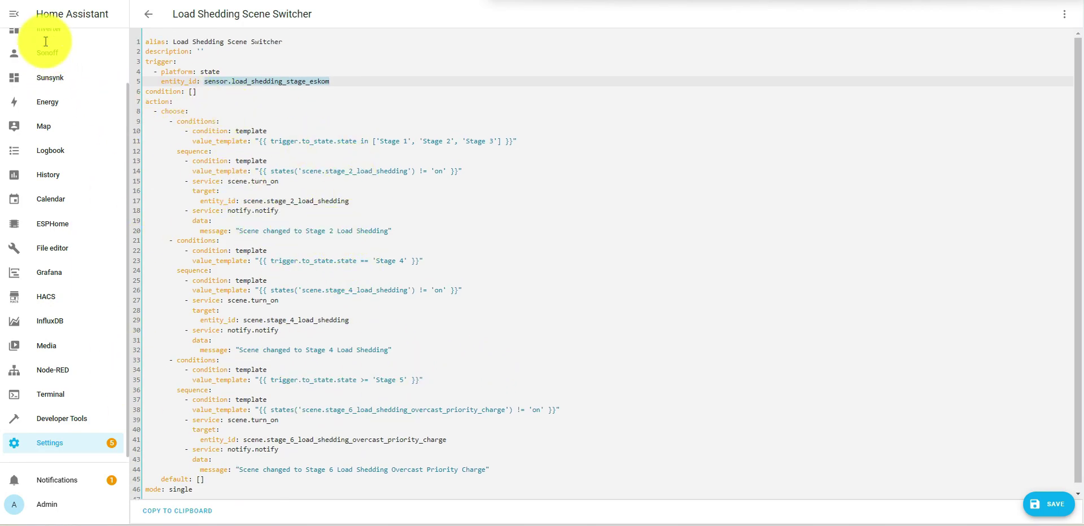
click(44, 2)
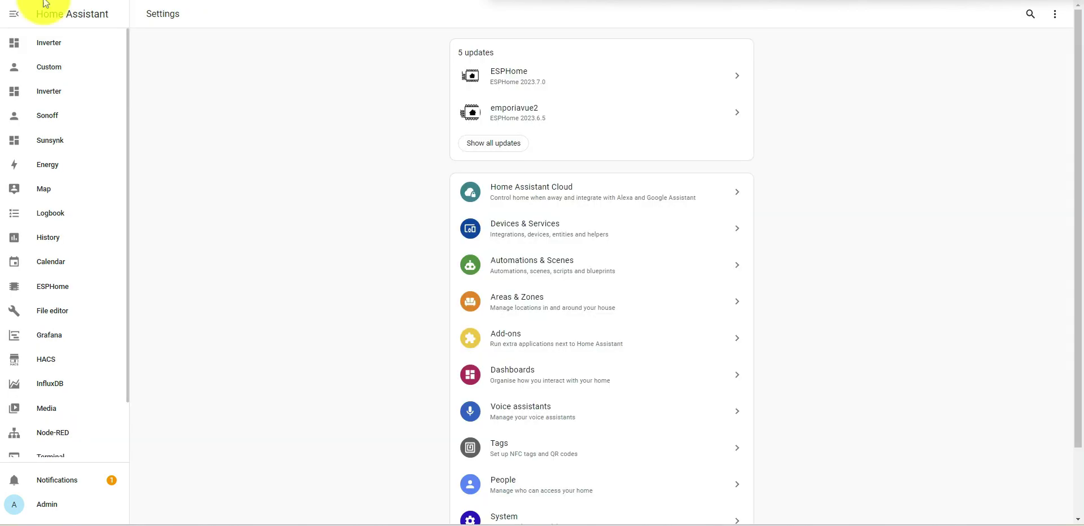
click(77, 419)
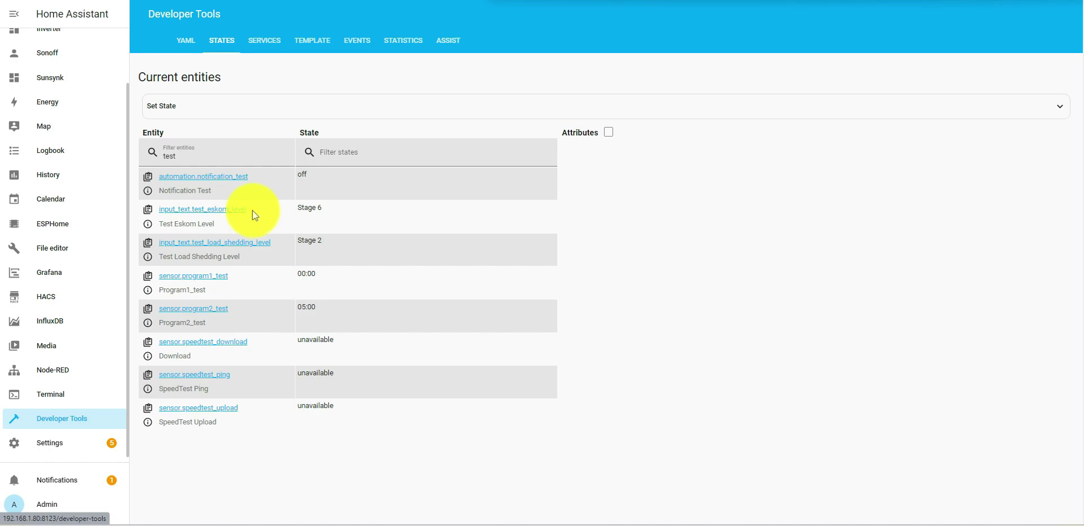
drag(253, 213, 153, 219)
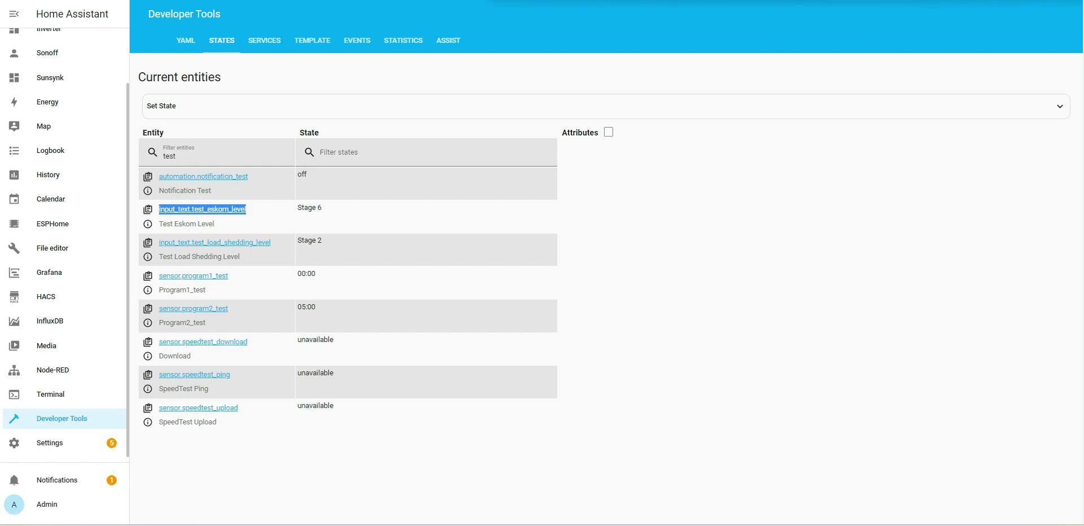
click(176, 1)
click(215, 85)
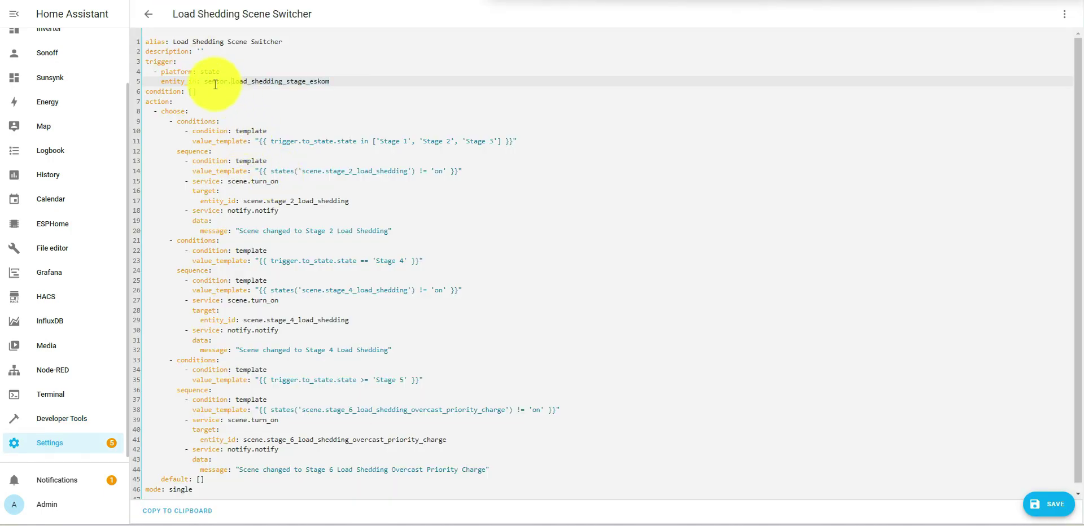
click(333, 82)
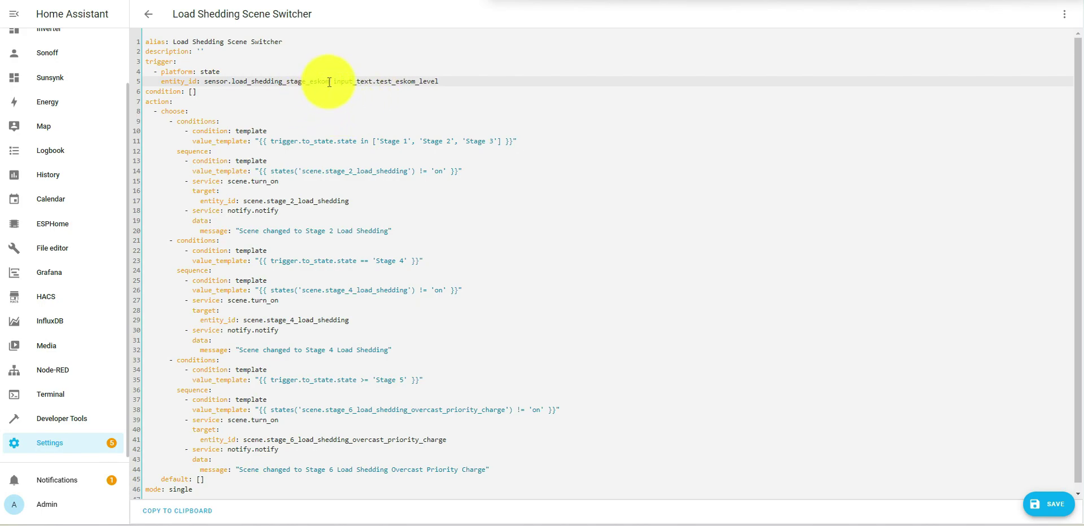
- Look up the Eskom Stage sensor's entity ID in the Load Shedding integration's device settings
drag(329, 82, 205, 81)
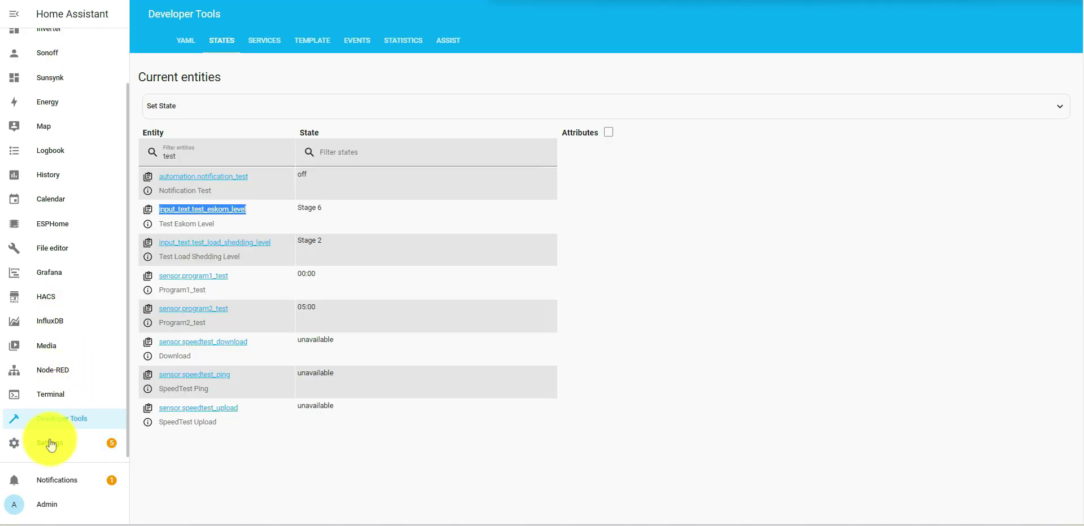
click(51, 445)
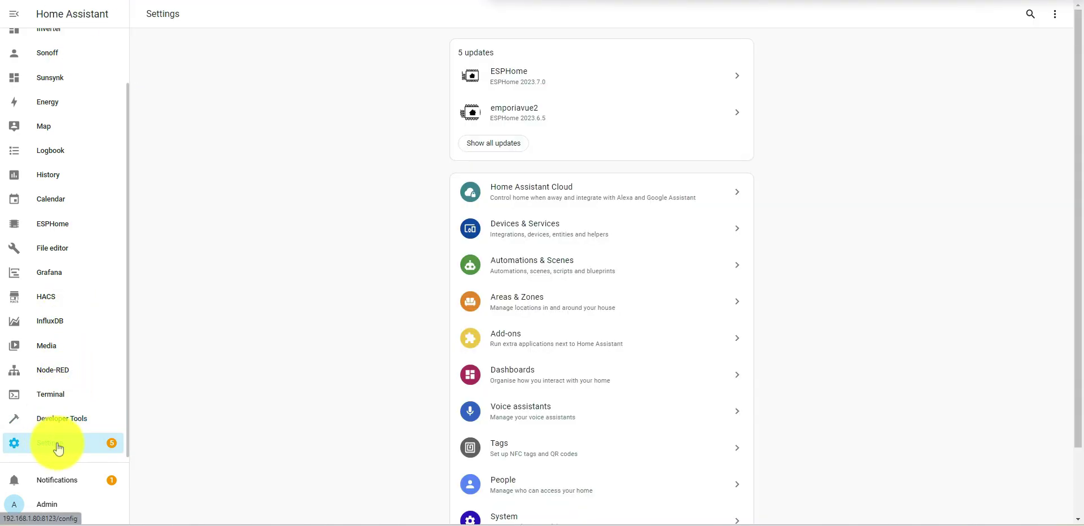
click(575, 237)
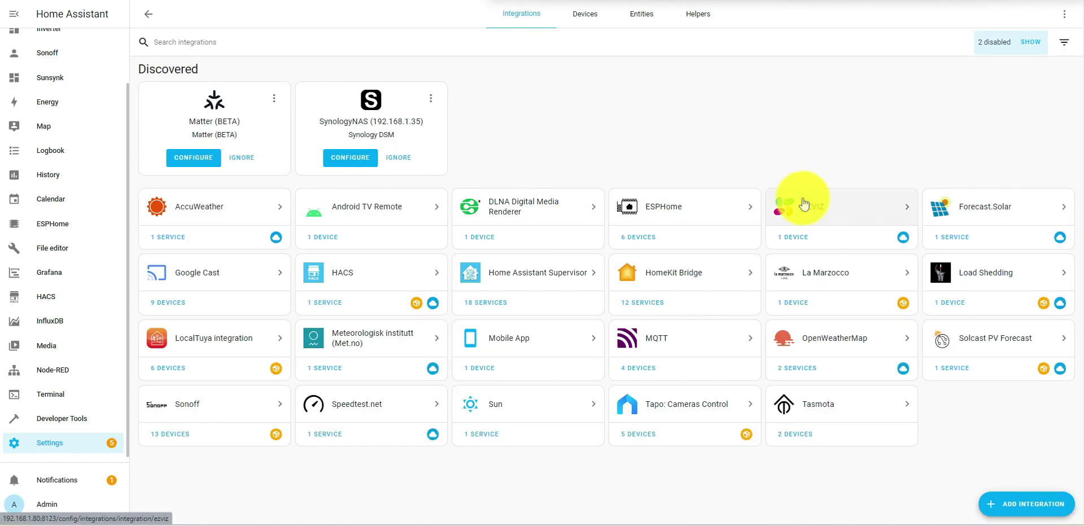
click(948, 304)
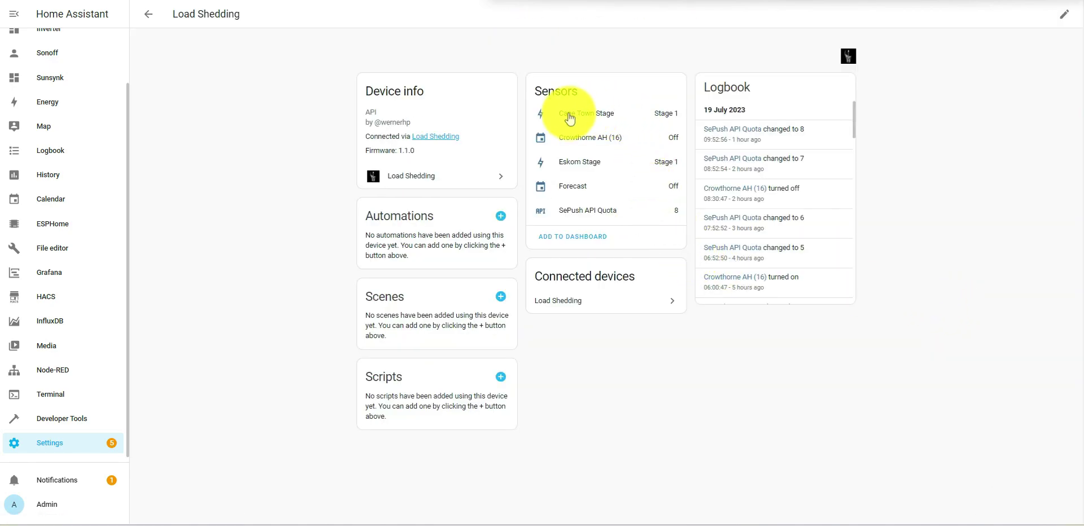
click(581, 164)
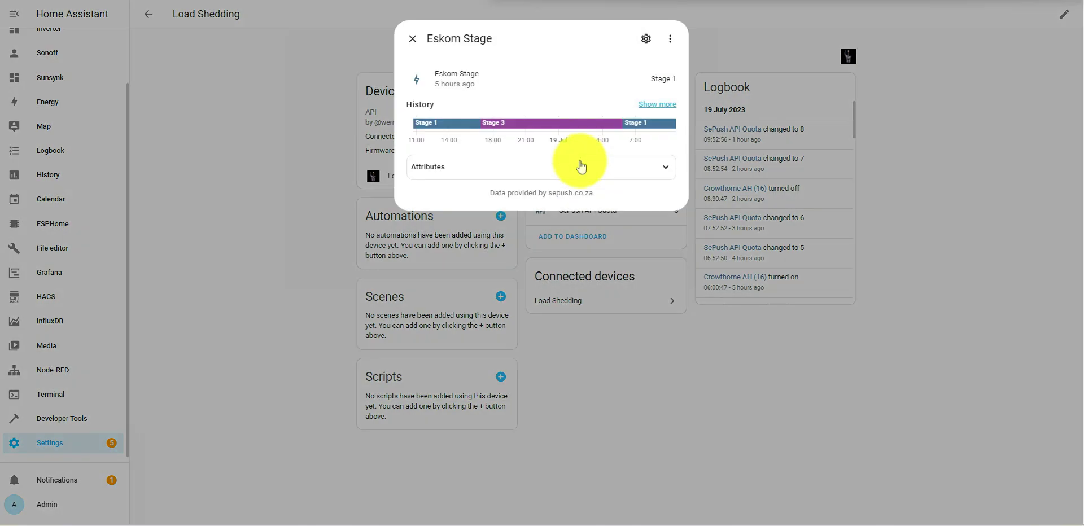
click(643, 37)
drag(537, 149, 398, 152)
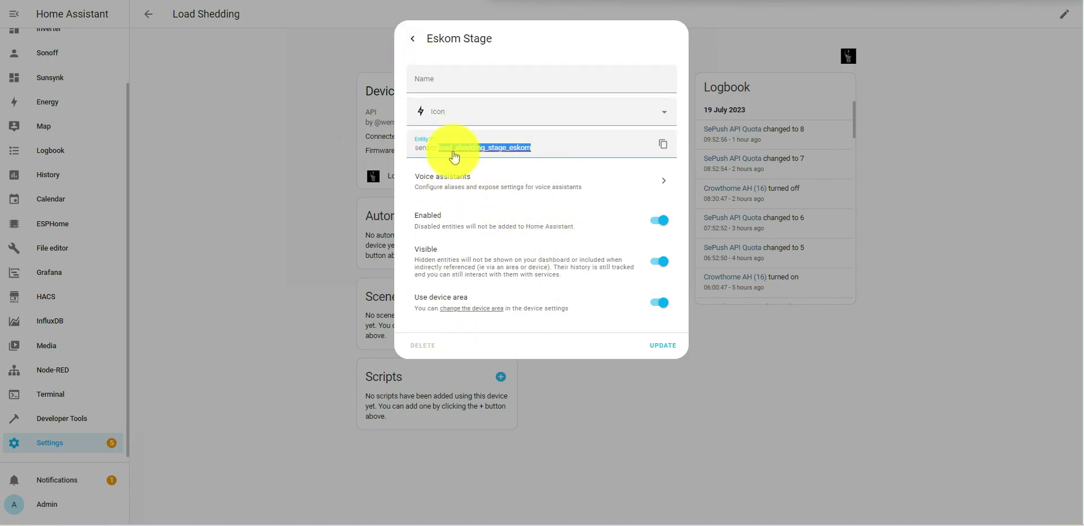
click(415, 45)
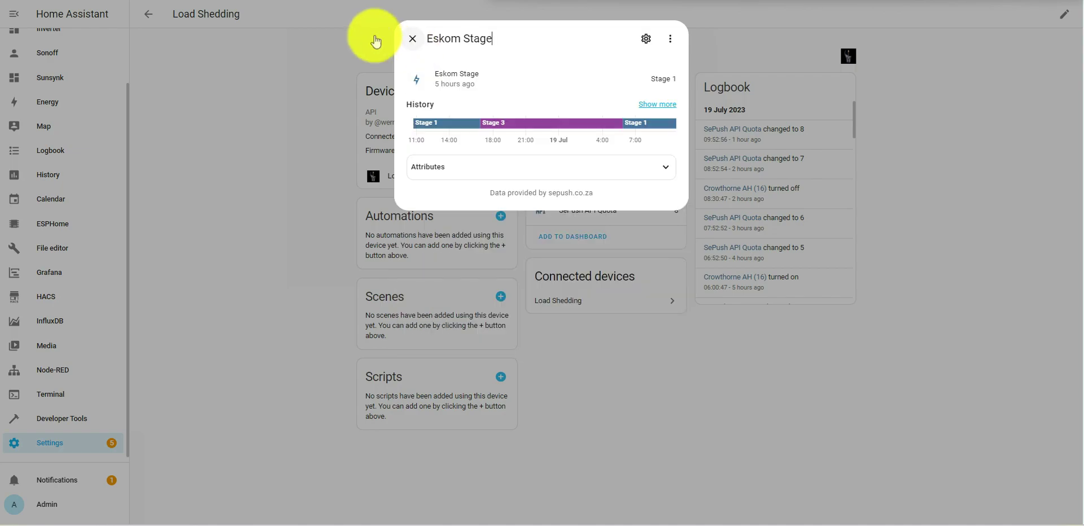
click(415, 41)
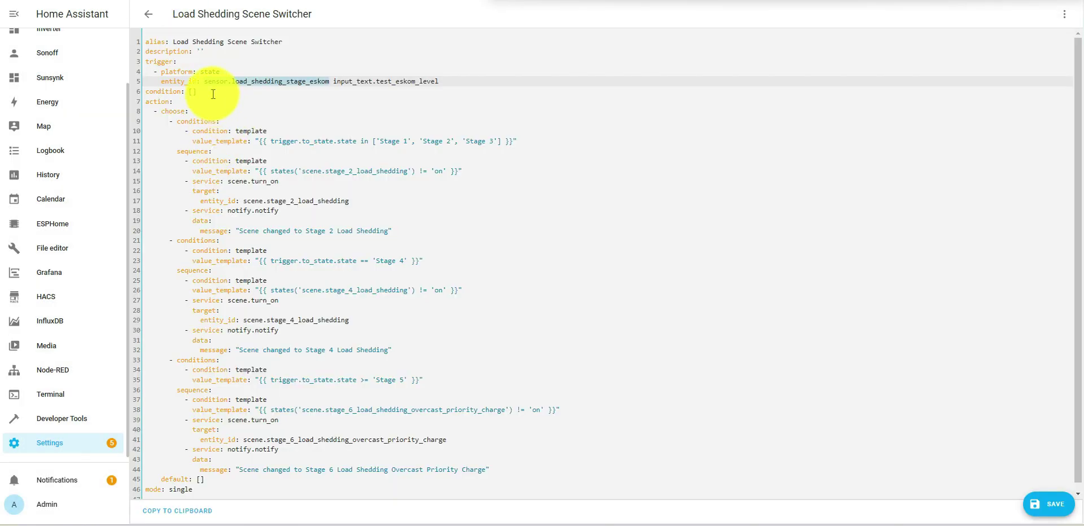
- Remove sensor.load_shedding_stage_eskom from the trigger's entity_id line, keeping input_text.test_eskom_level as the only entity
shift+click(205, 81)
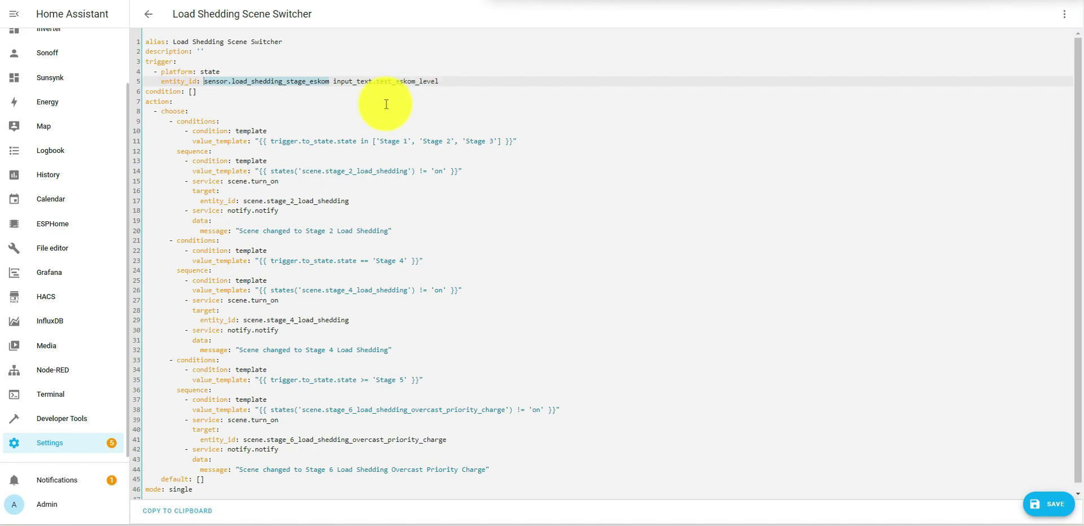
key(Delete)
key(Delete)
click(336, 103)
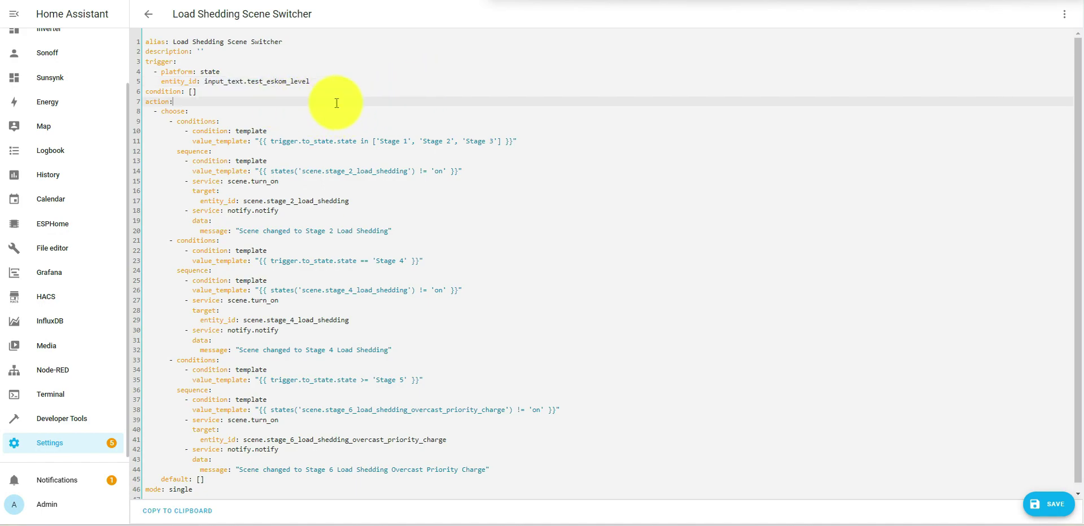
click(332, 80)
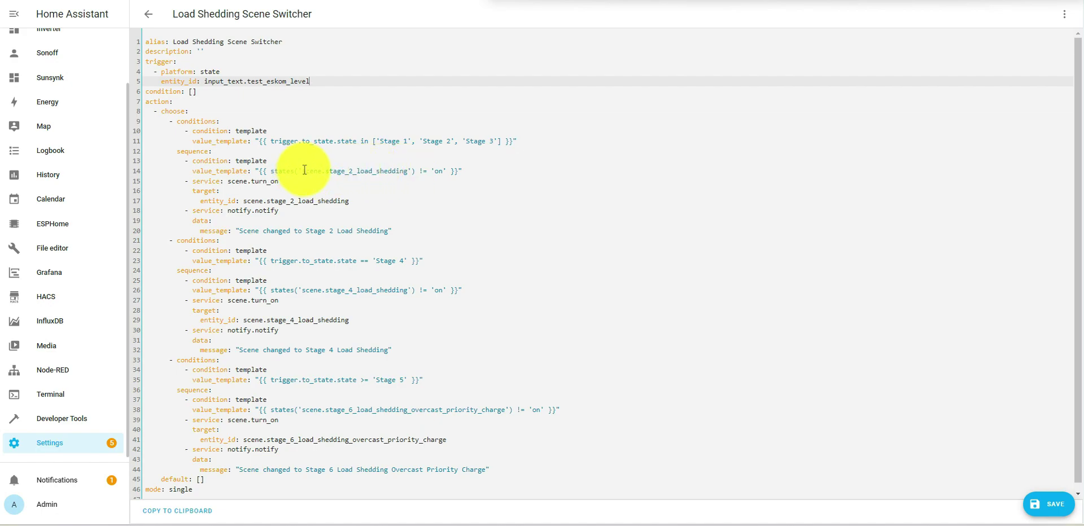
- Check the stage 2 scene's entity ID against the entity states list filtered by "scene", and return to the automation code
drag(301, 170, 412, 174)
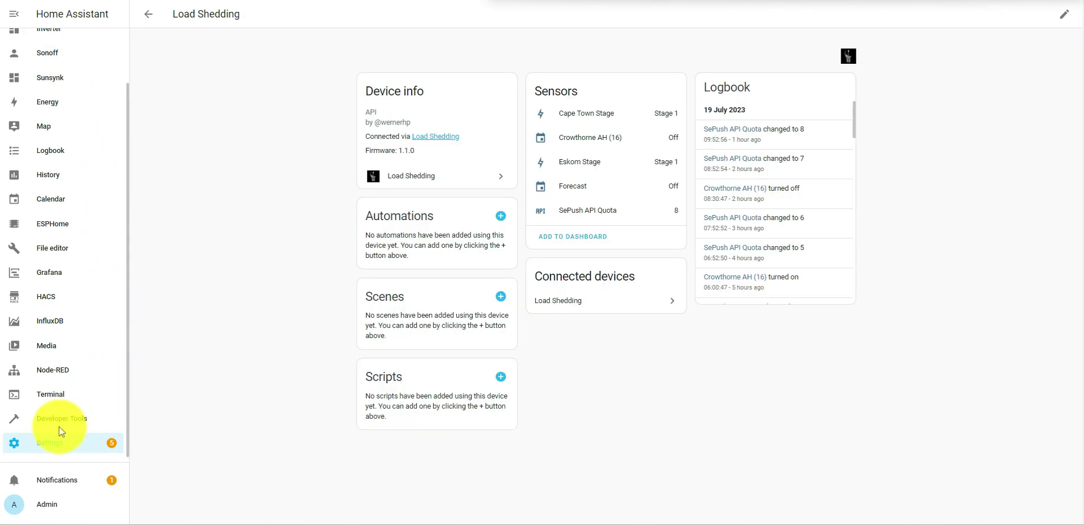
click(55, 423)
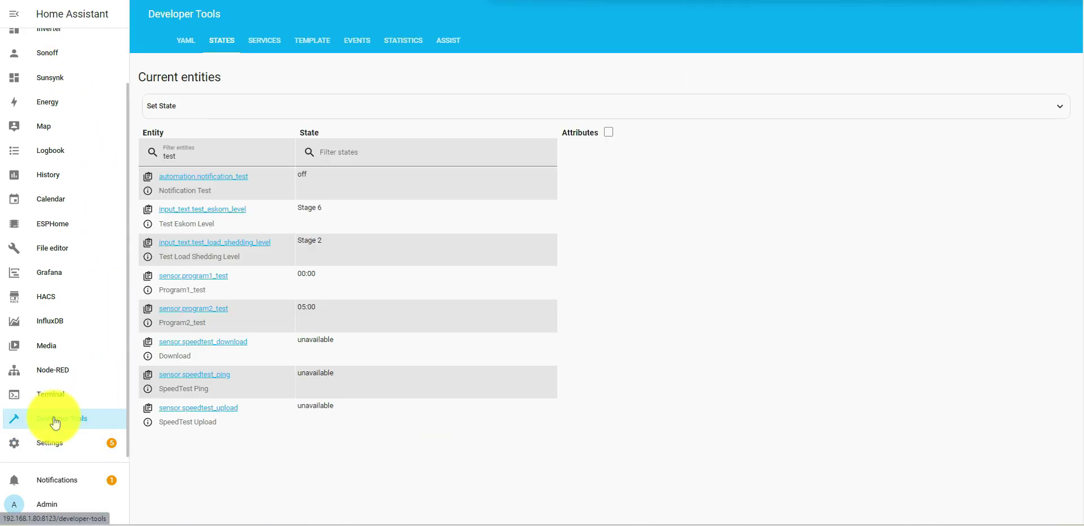
double_click(194, 157)
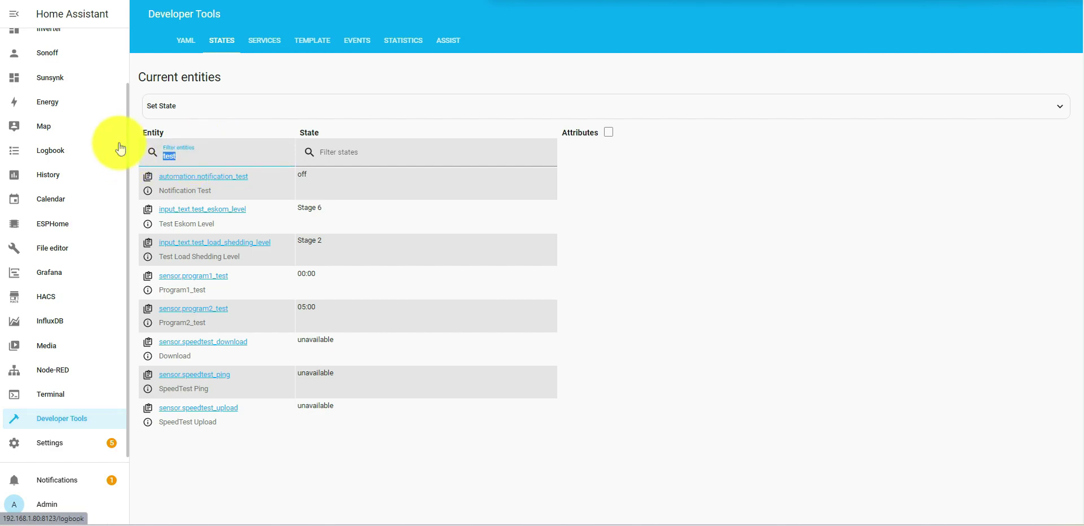
text(scene)
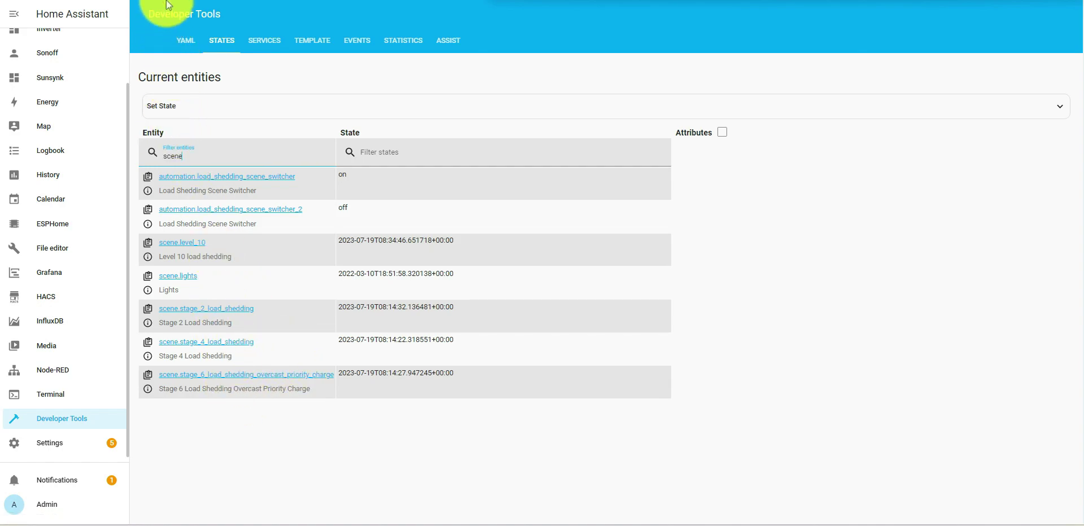
key(ctrl+Tab)
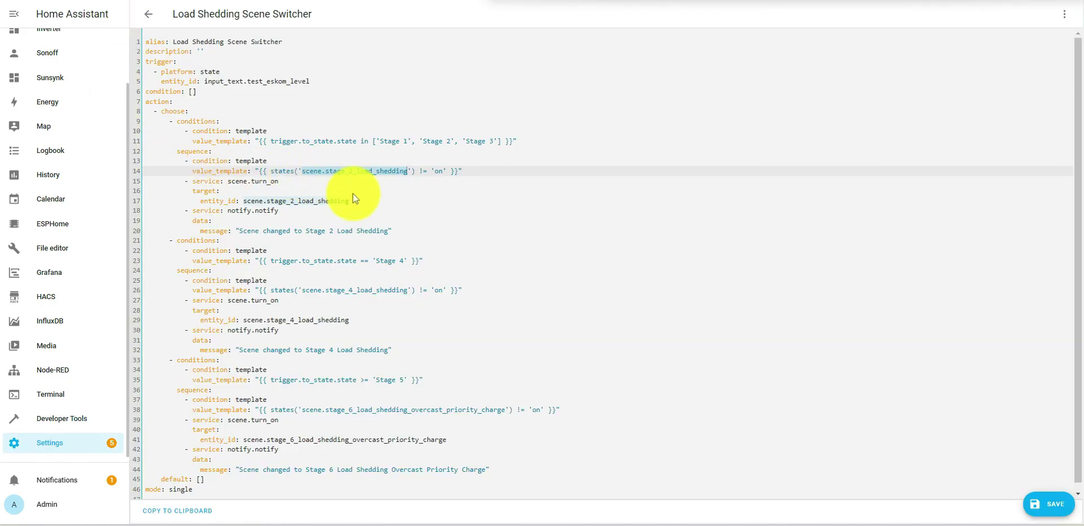
- Review the automation's condition blocks for the Stage 4 and Stage 5 triggers and their target scenes
click(395, 231)
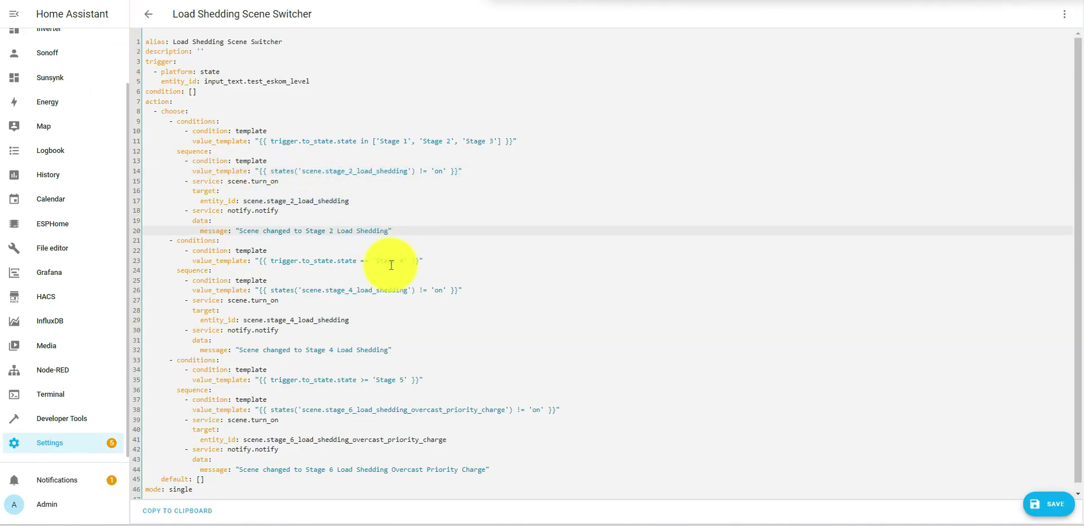
scroll(402, 303, down, 1)
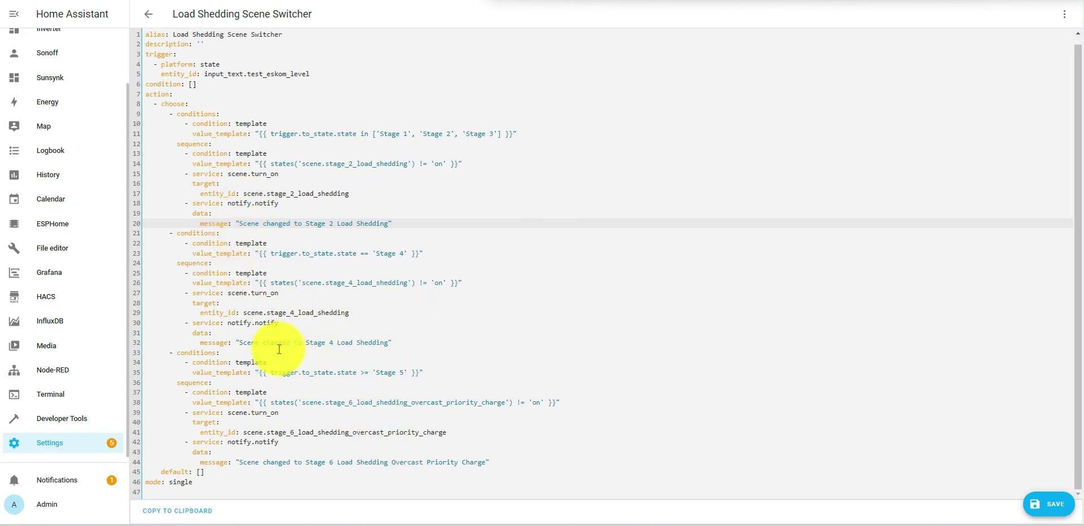
drag(394, 347, 152, 237)
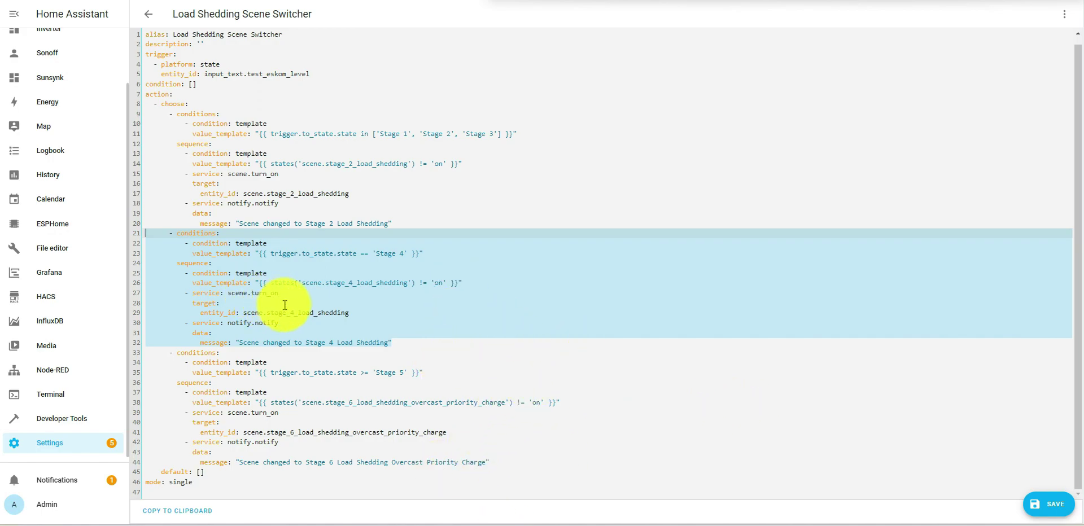
click(340, 313)
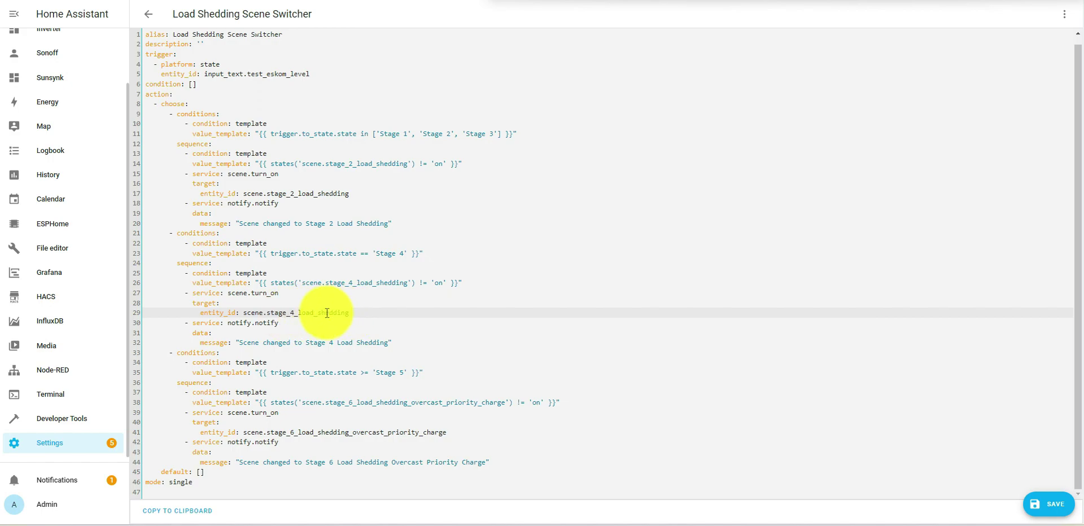
scroll(322, 254, up, 1)
scroll(496, 346, down, 1)
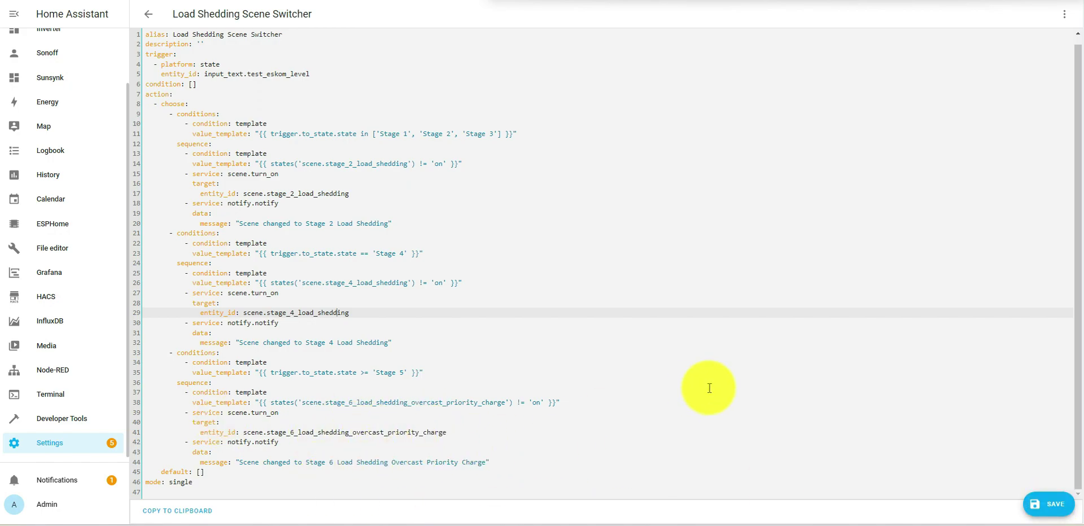
- Save the automation under the name "Load Shedding Scene Switcher - test" and return to the automations list
click(1049, 504)
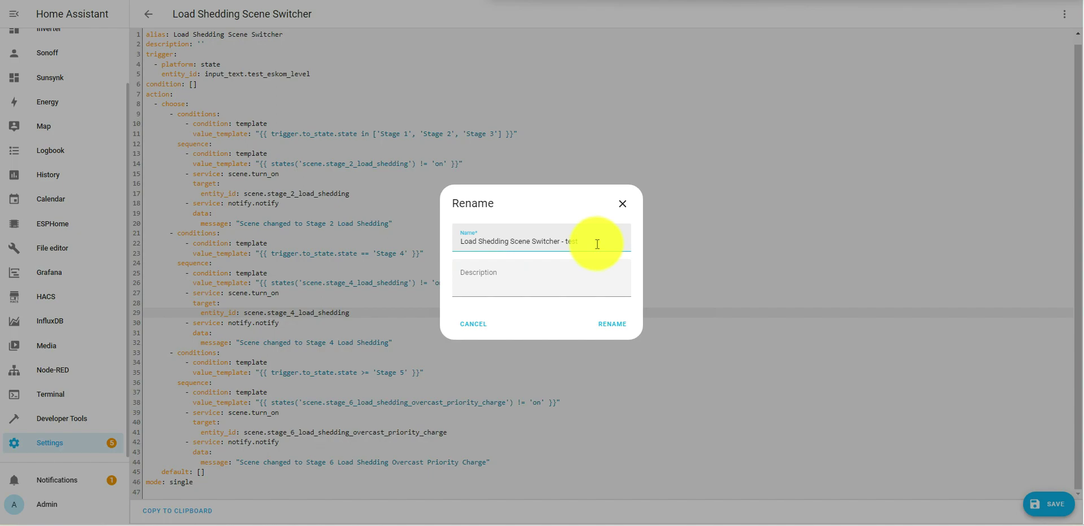
click(613, 324)
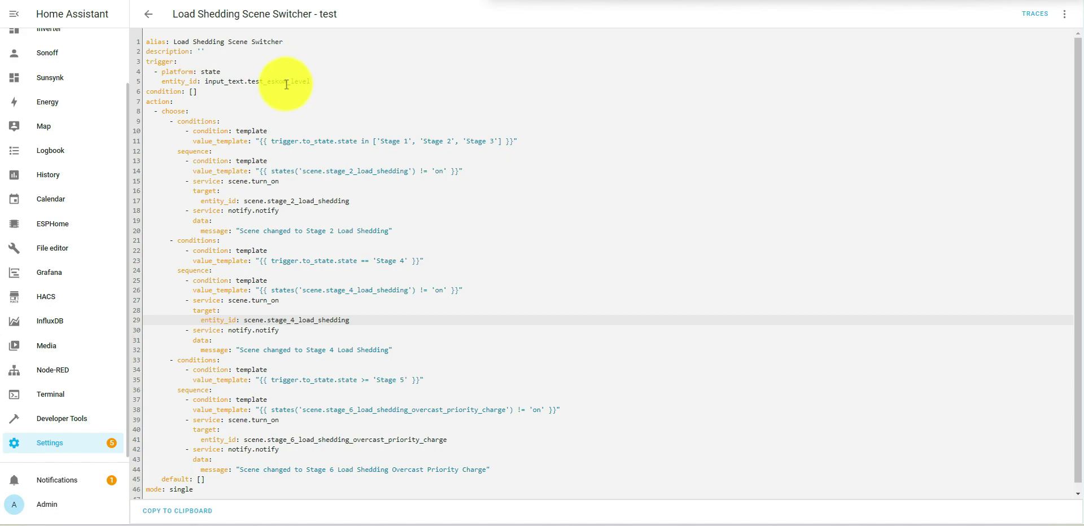
click(161, 21)
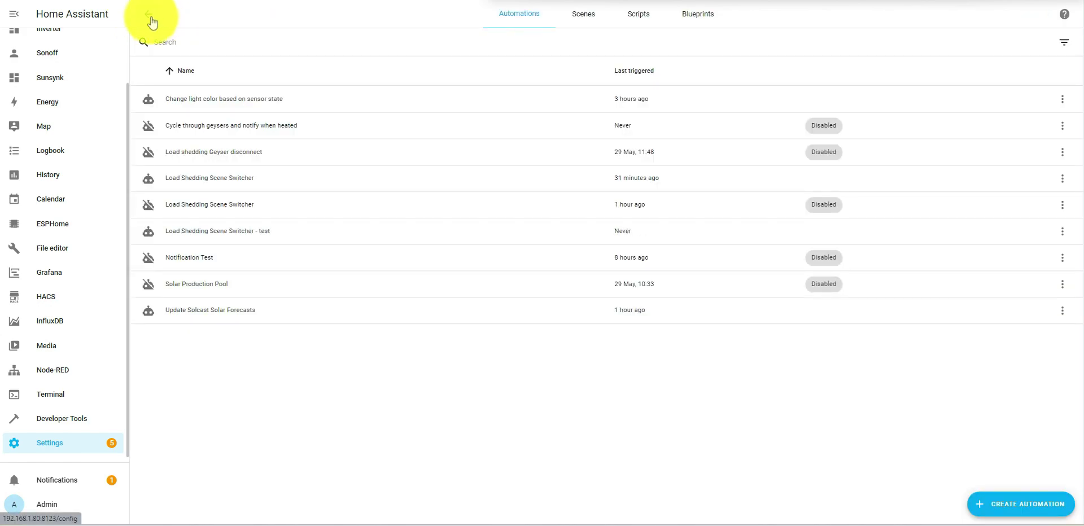
- Set Test Eskom Level to Stage 2 in the Inverter dashboard's Inverter Settings view
click(150, 19)
scroll(96, 104, up, 2)
click(56, 45)
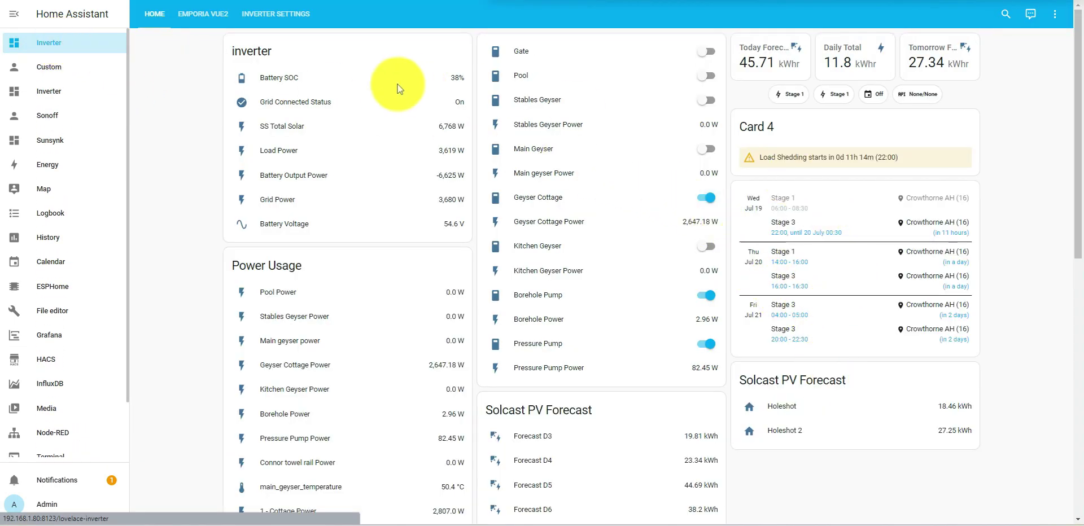
click(285, 15)
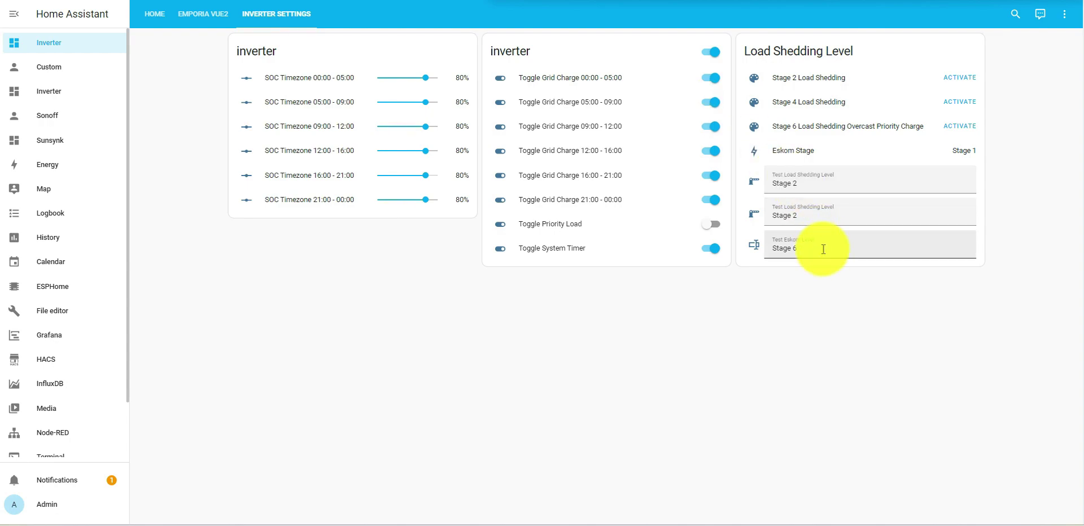
click(844, 245)
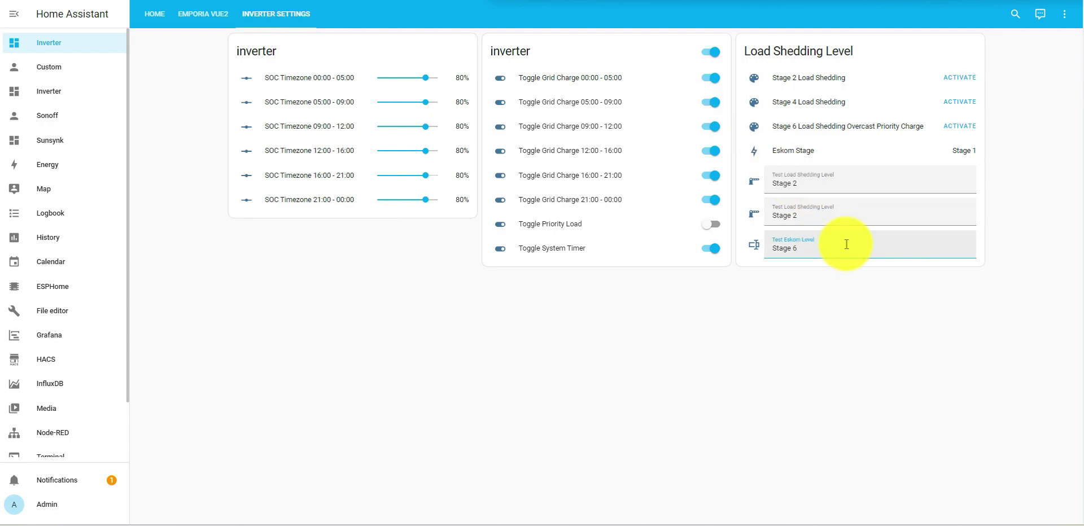
key(Return)
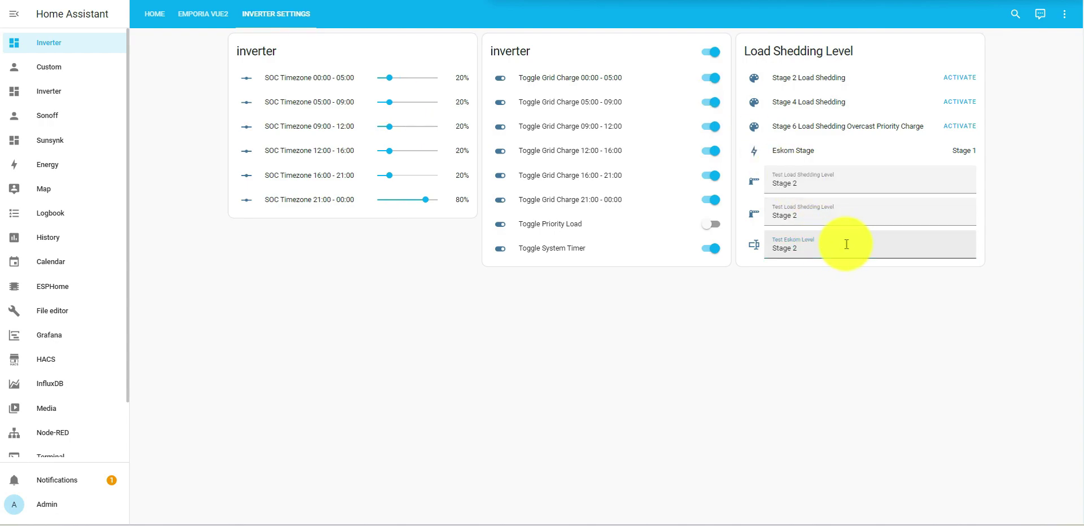
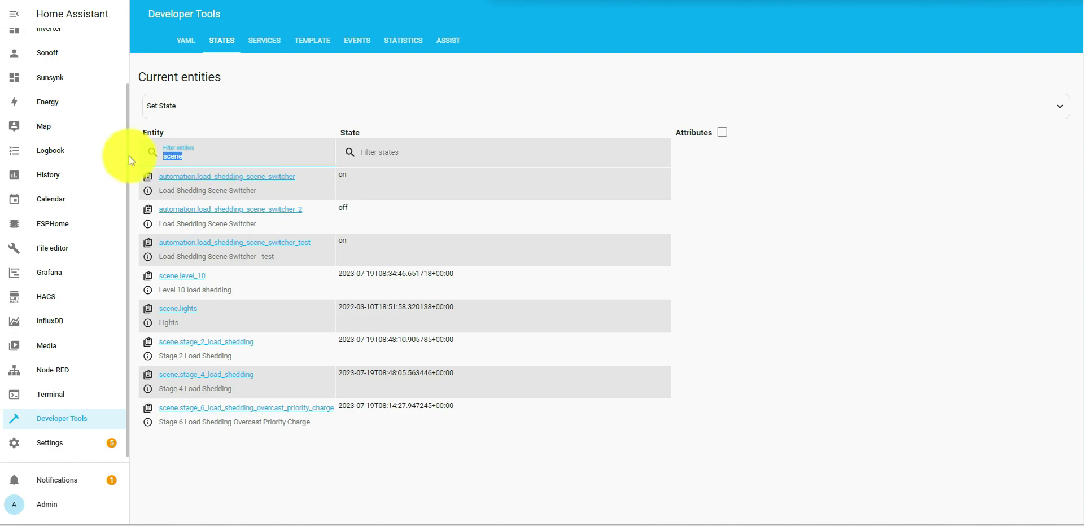
- Filter the entity states by "load", and open the Load Shedding integration's device page
text(load)
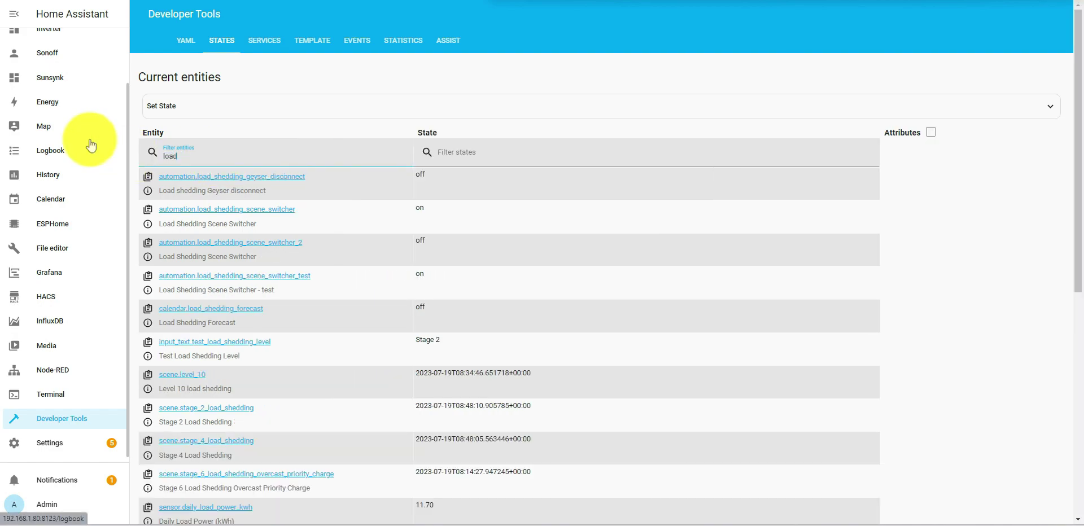
scroll(62, 446, down, 5)
click(62, 446)
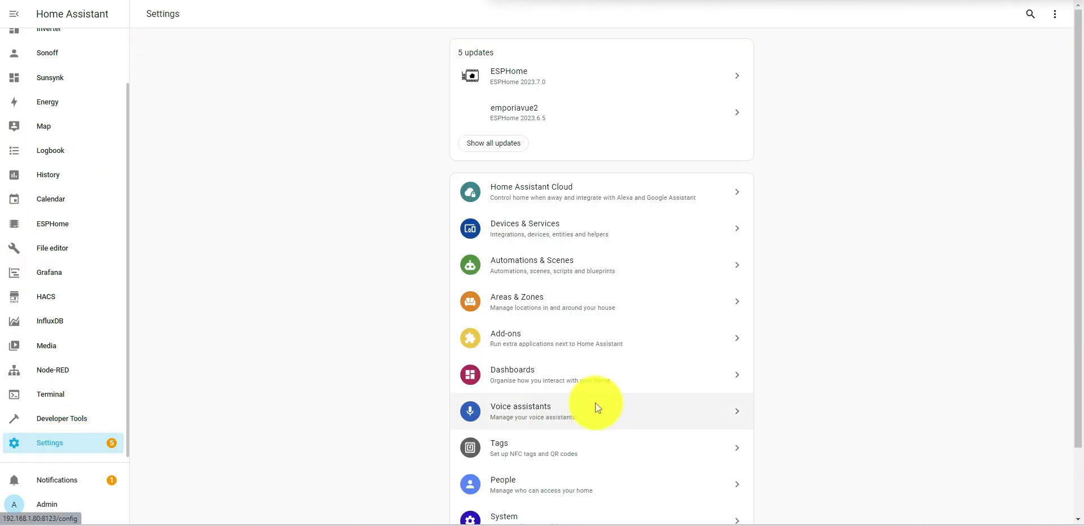
click(557, 236)
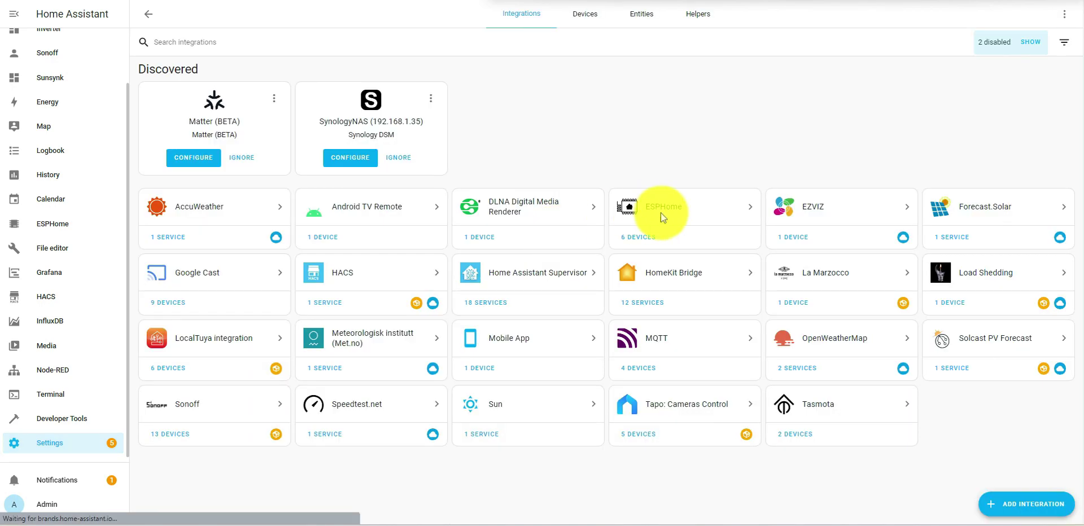
click(948, 305)
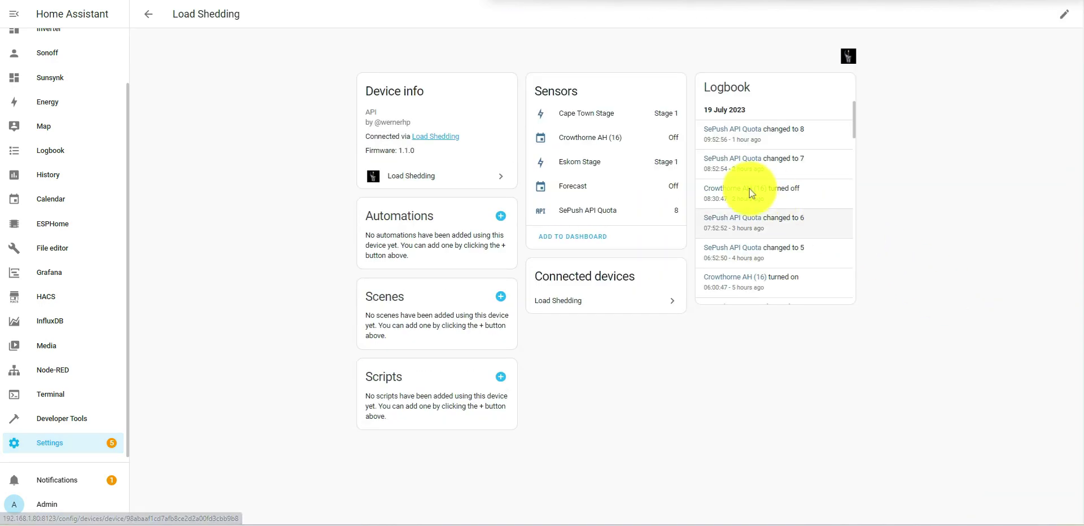
- Copy the Eskom Stage sensor's ID, load_shedding_stage_eskom, from its entity settings and close the dialog
click(588, 167)
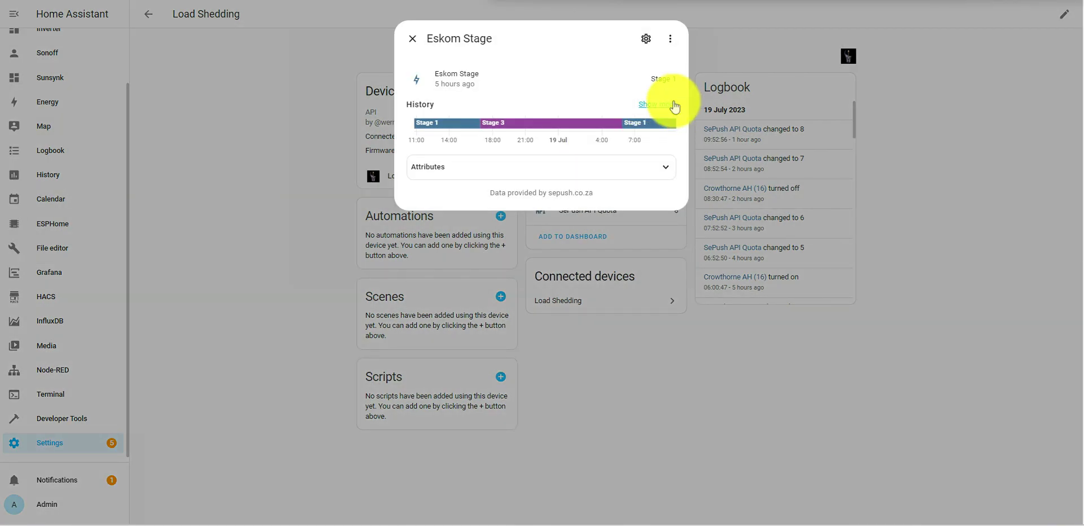
click(645, 38)
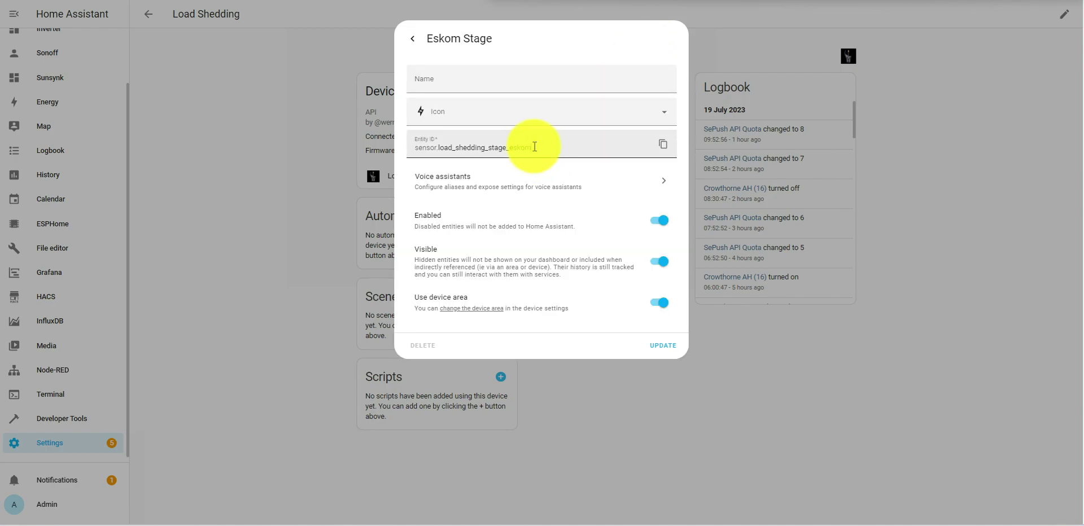
drag(534, 147, 314, 141)
key(ctrl+c)
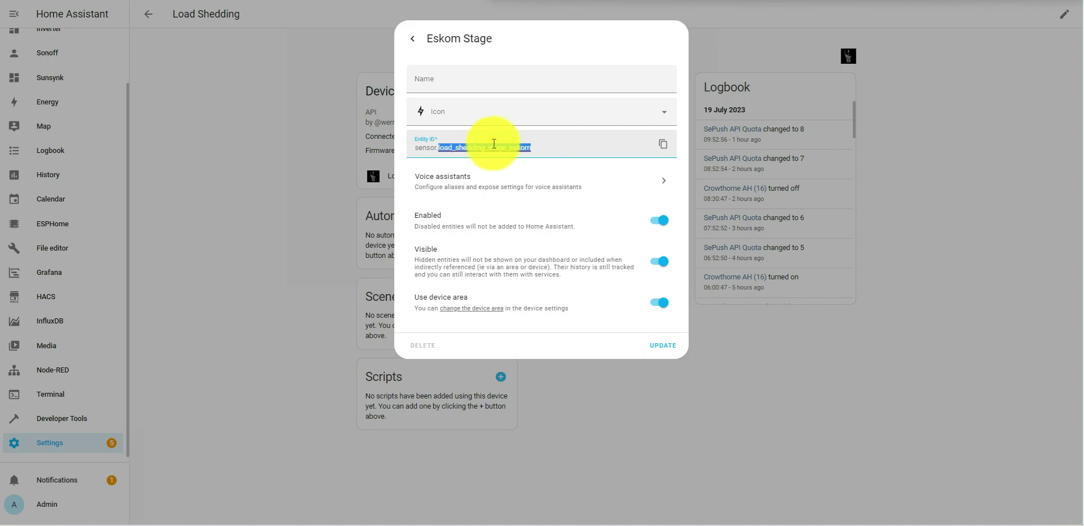
click(417, 40)
click(417, 40)
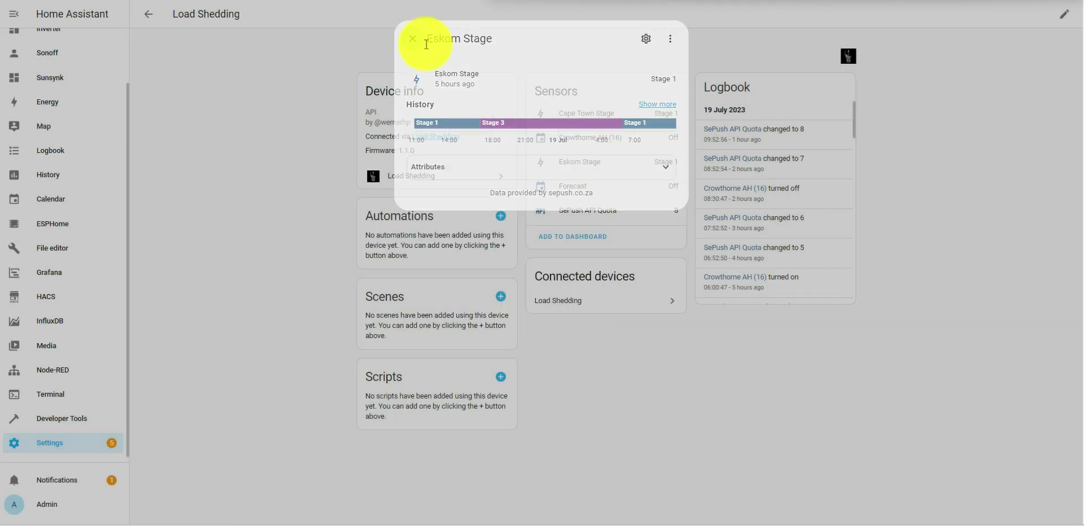
- Open the enabled Load Shedding Scene Switcher automation, not the test version, for editing in YAML
click(58, 445)
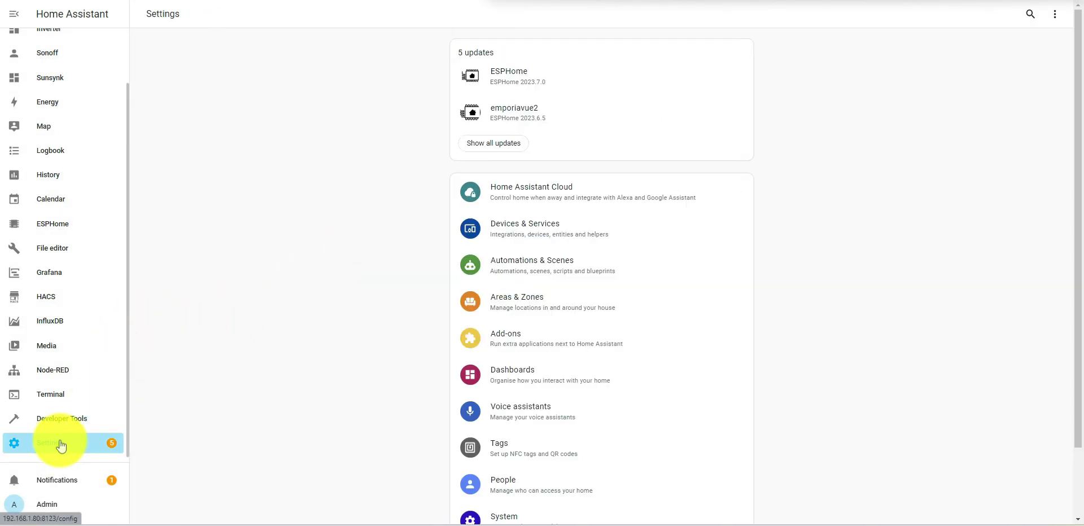
click(545, 263)
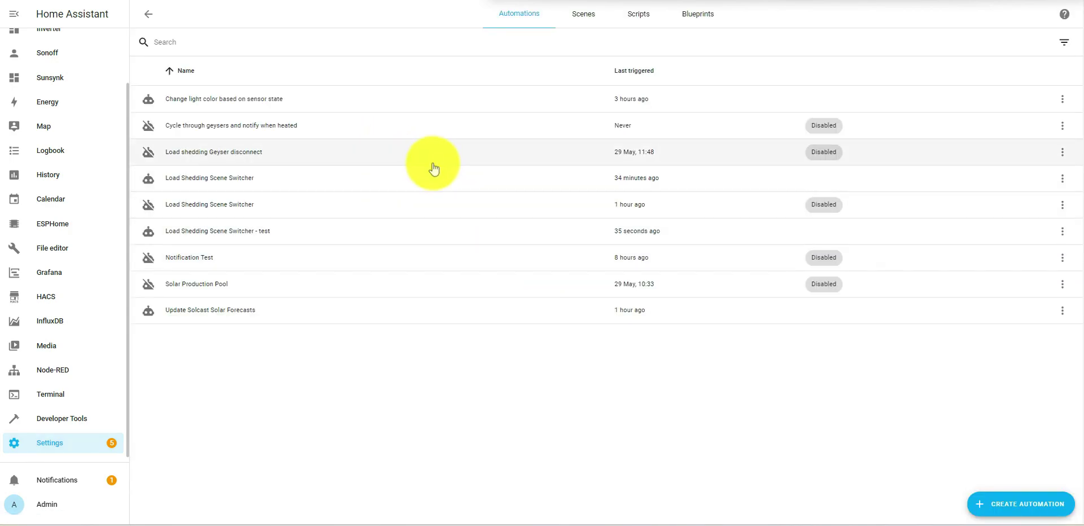
click(349, 179)
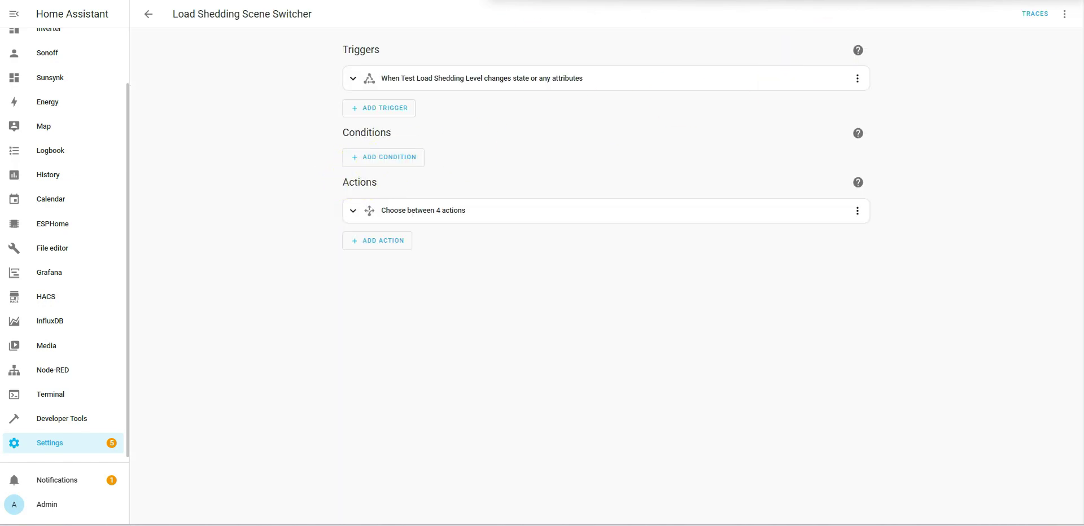
click(1064, 14)
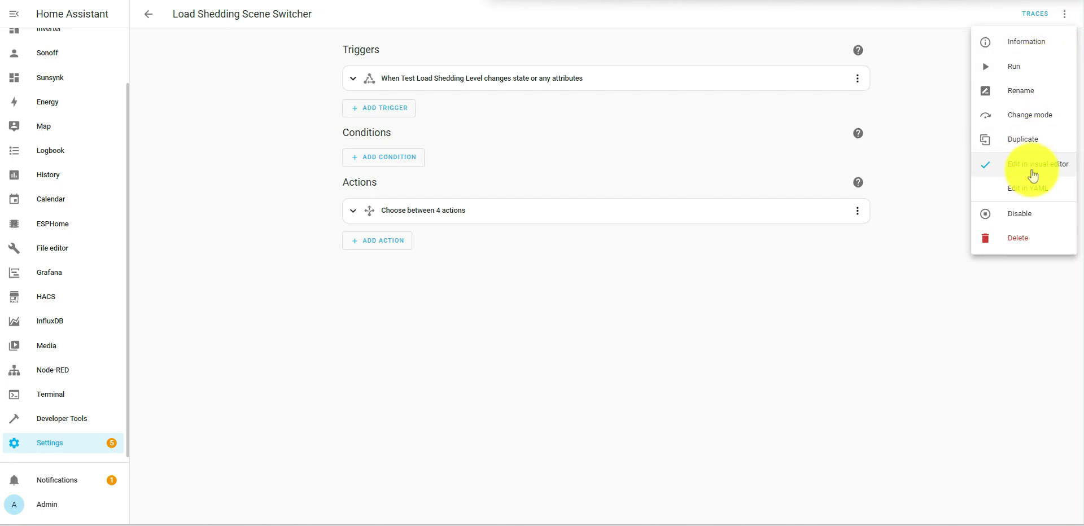
click(1034, 188)
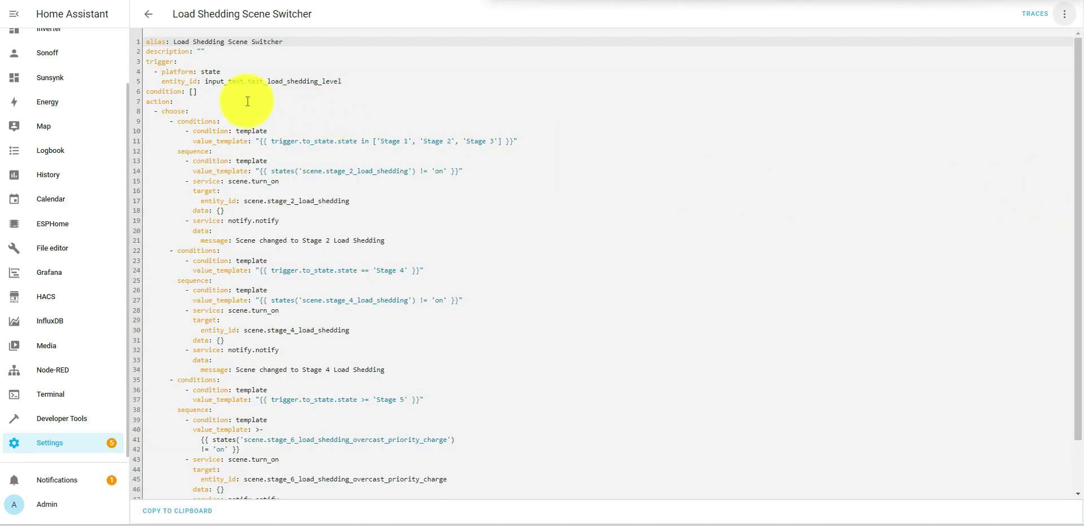
- Replace the trigger's entity_id with sensor.load_shedding_stage_eskom
drag(203, 81, 374, 78)
key(BackSpace)
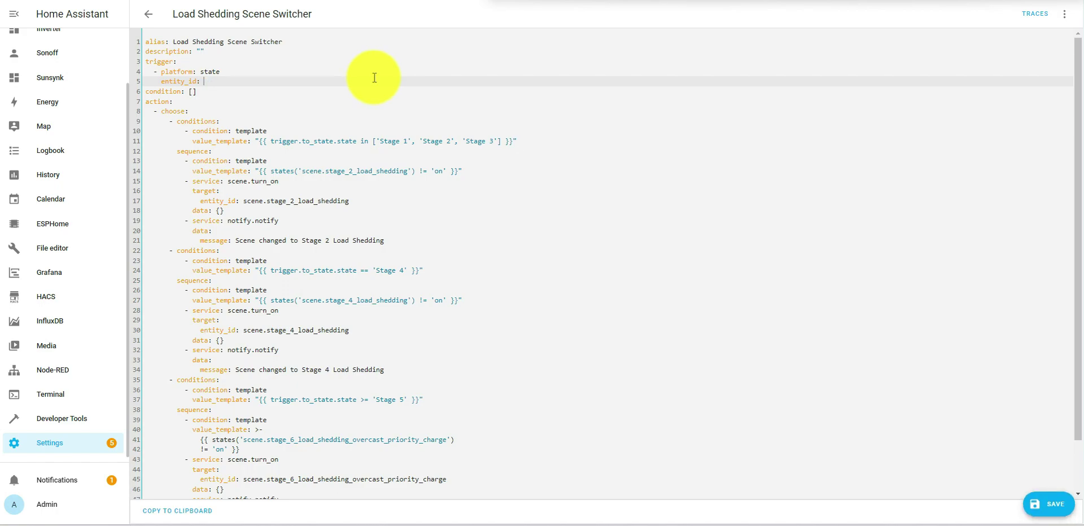
key(ctrl+v)
text(sensor.)
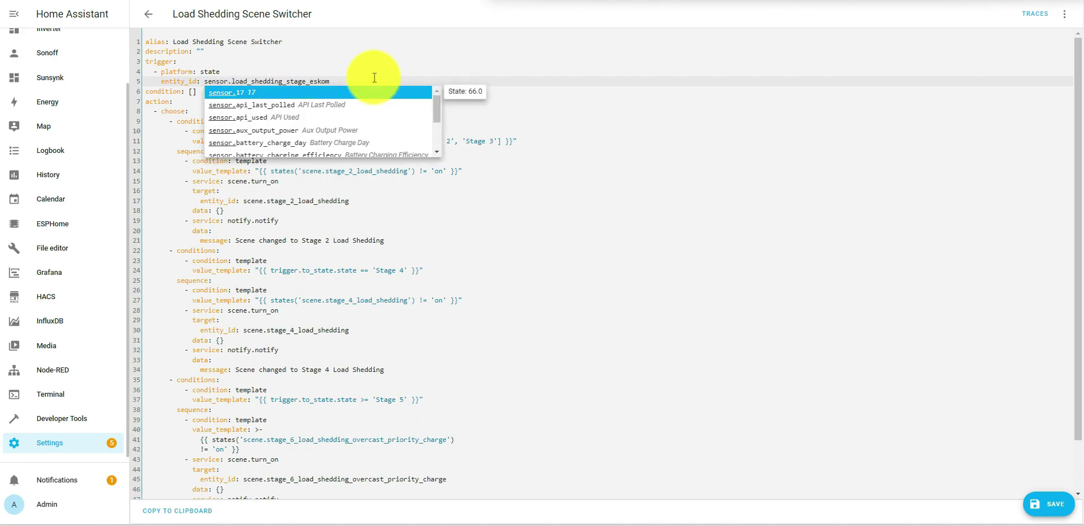
- Delete the "eskom" ending of the trigger's entity_id and complete it again with the suggested sensor.load_shedding_stage_eskom
click(339, 80)
key(Up)
key(BackSpace)
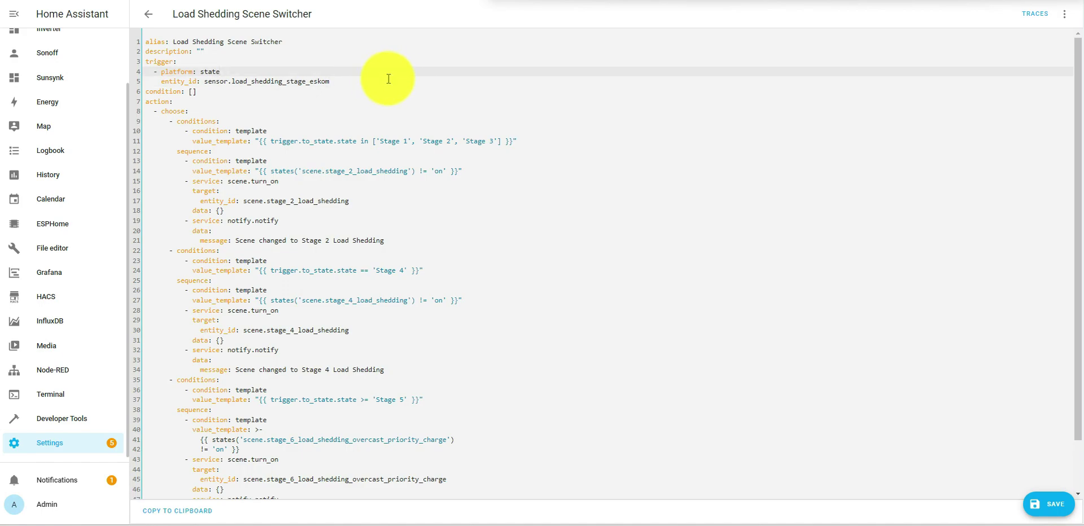
click(388, 79)
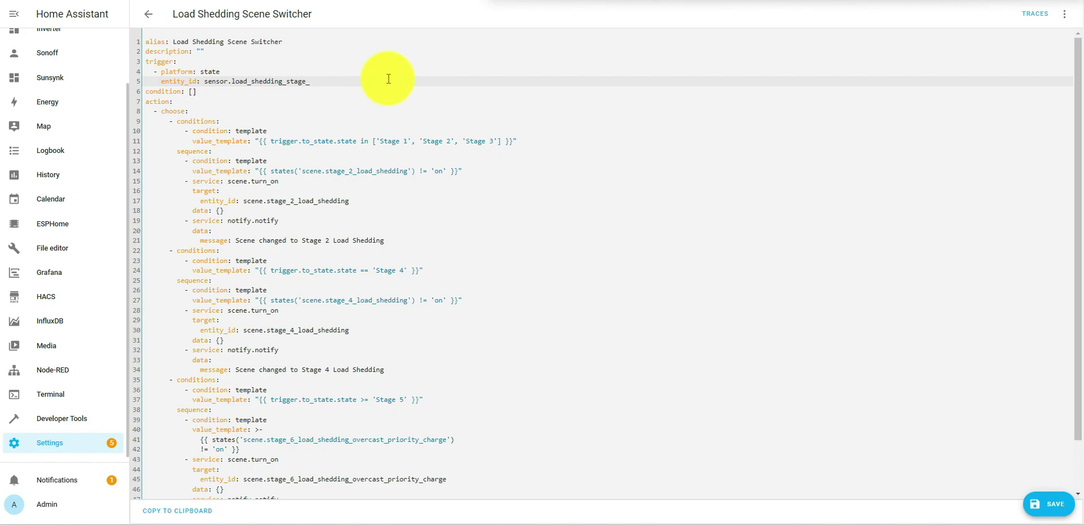
text(e)
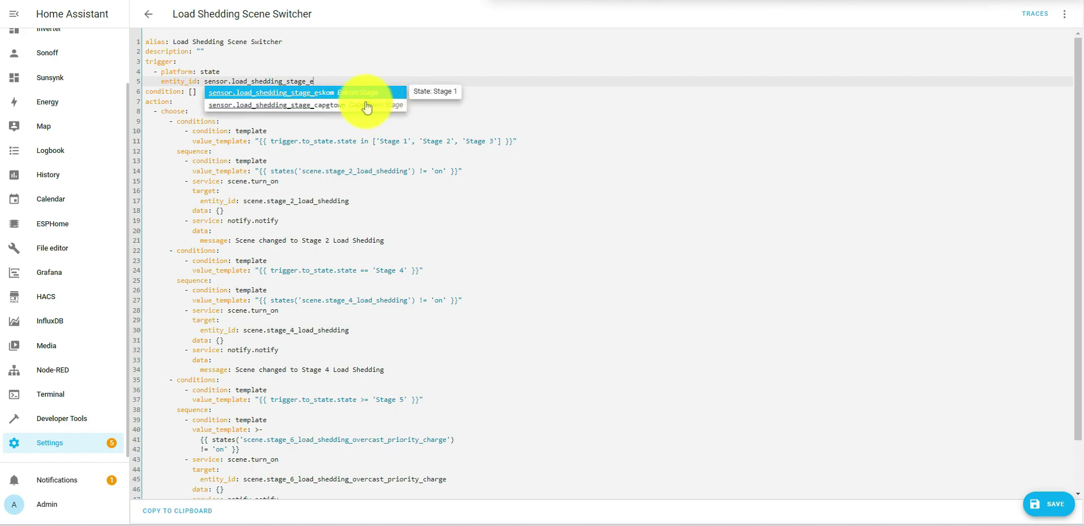
click(275, 94)
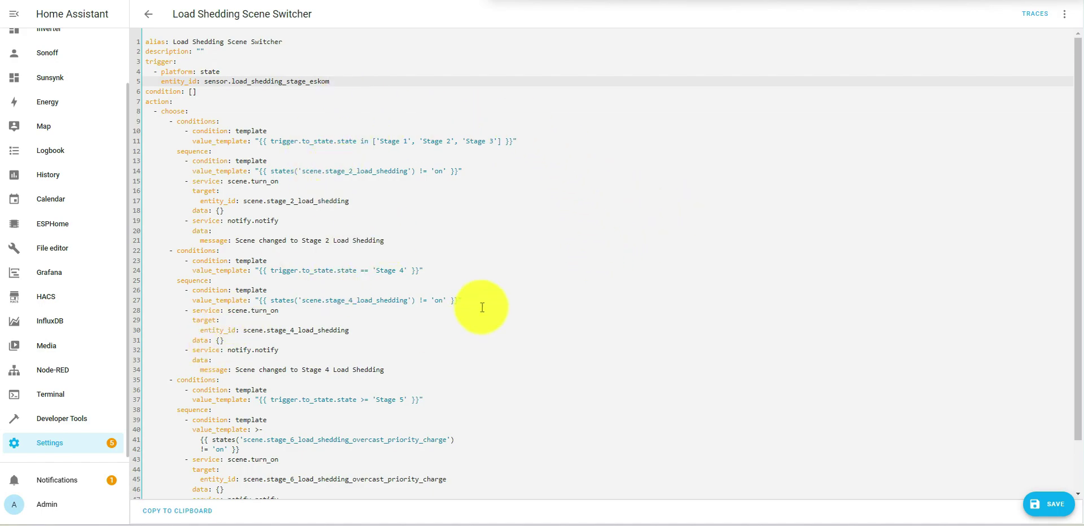
- Review the stage conditions in the automation's YAML and save the automation
scroll(614, 311, down, 2)
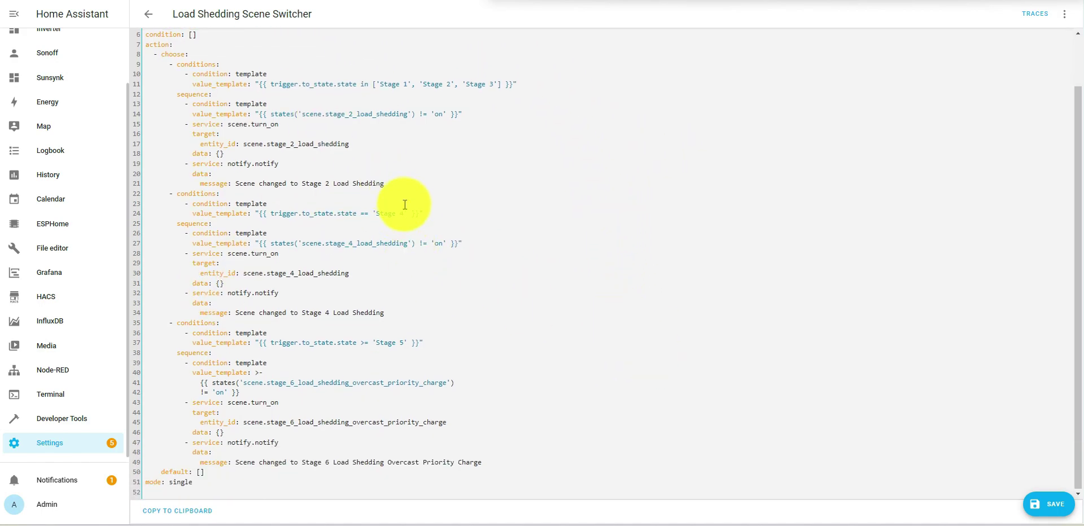
scroll(405, 205, up, 2)
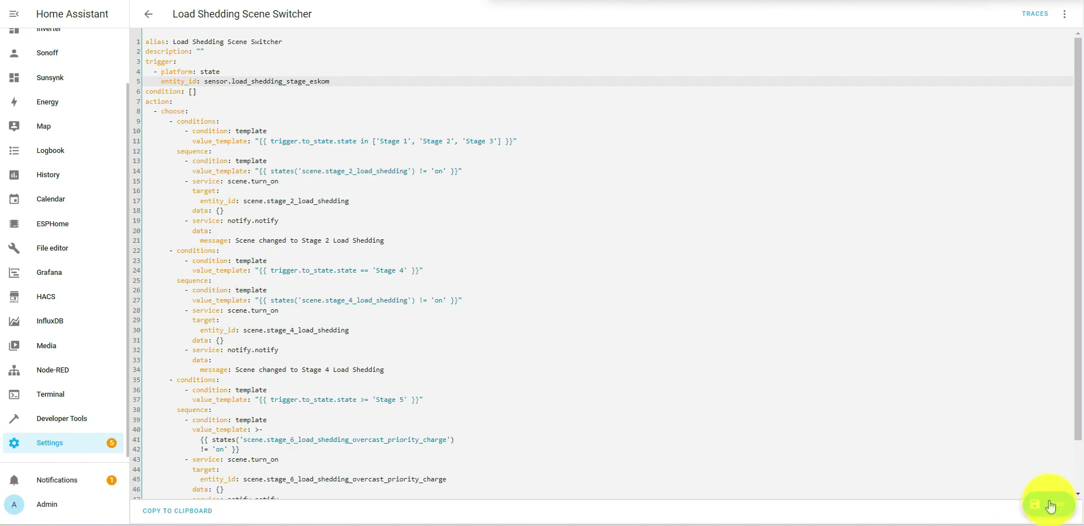
click(431, 201)
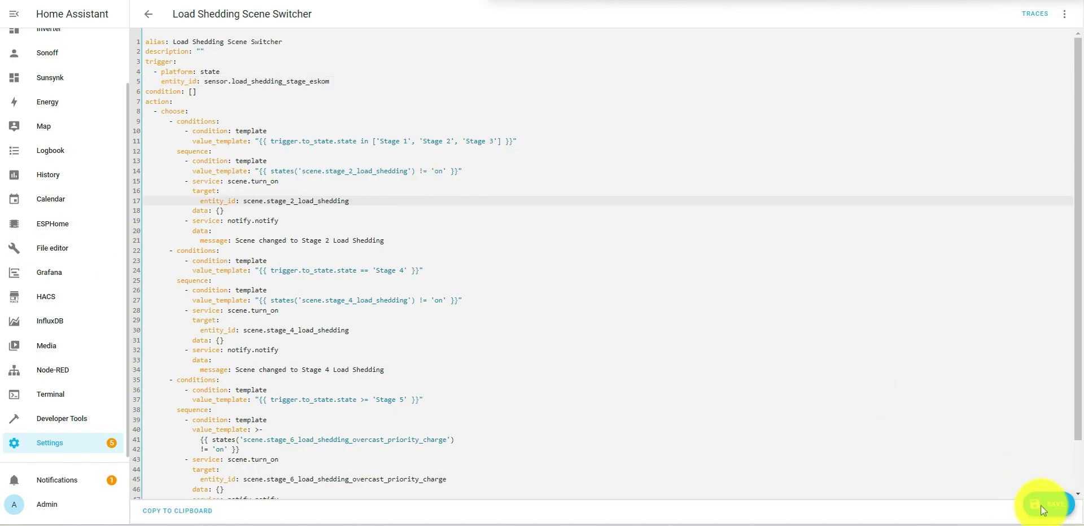
click(1053, 505)
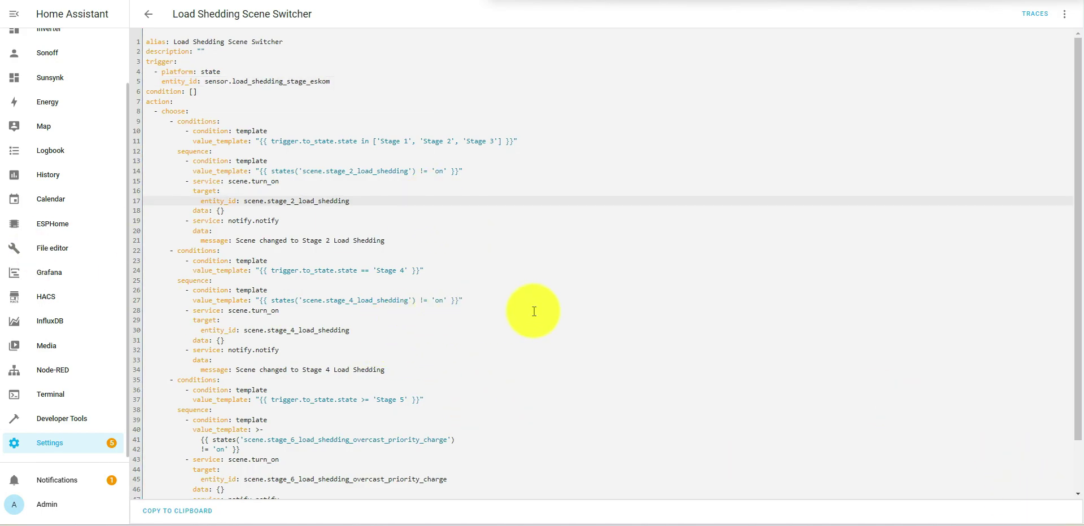
scroll(648, 293, down, 1)
scroll(658, 300, up, 1)
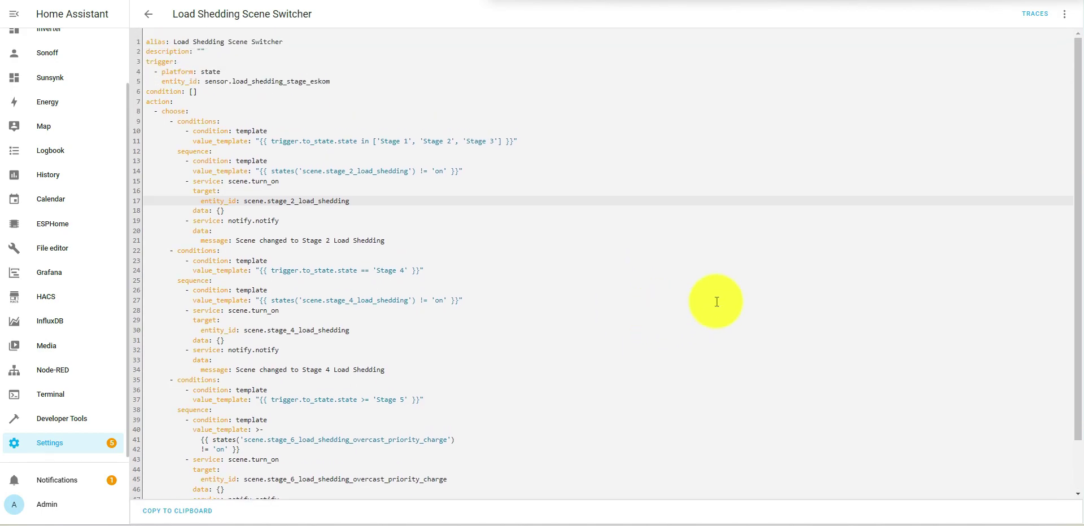
- Reopen the saved Load Shedding Scene Switcher automation to check its trigger, and return to the automations list
click(148, 14)
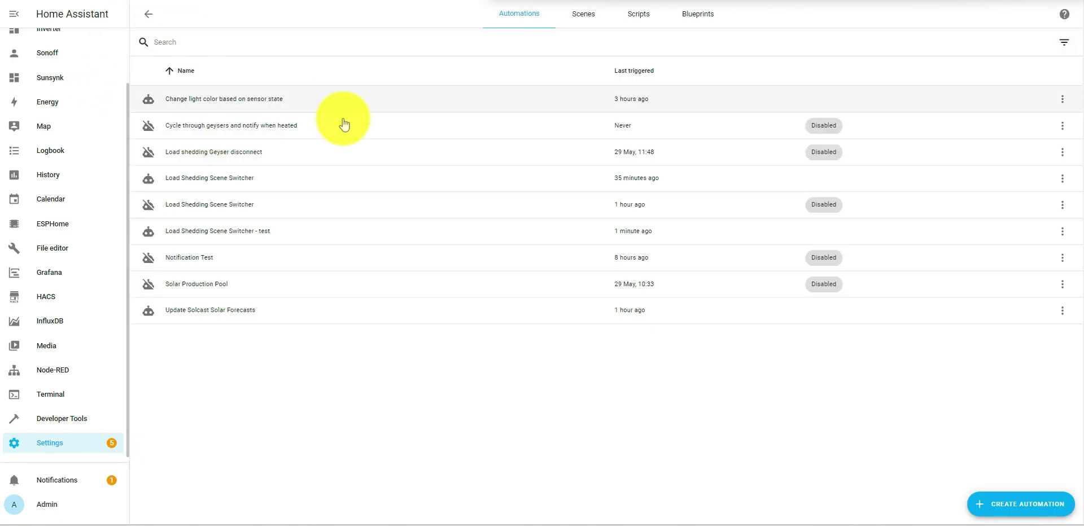
click(297, 181)
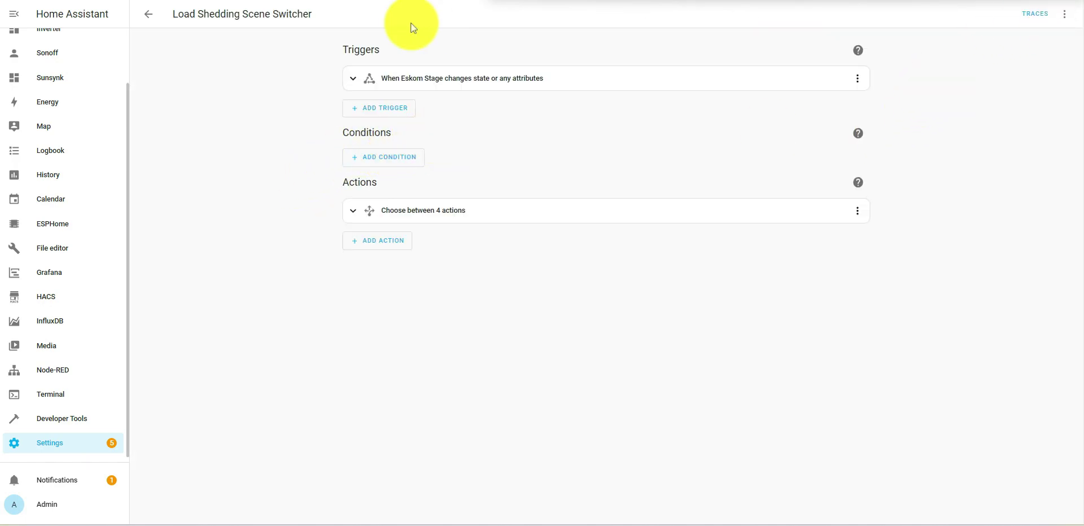
click(148, 14)
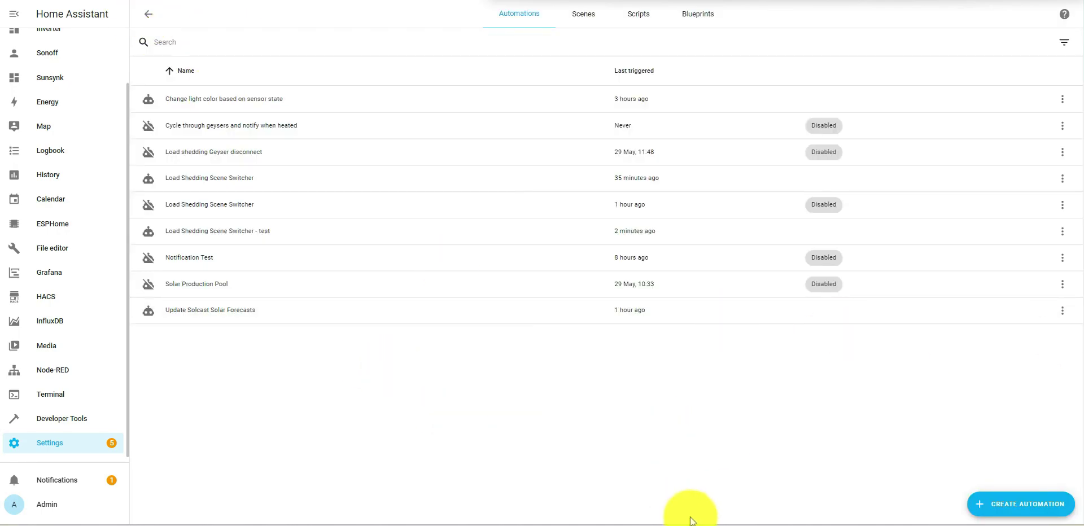